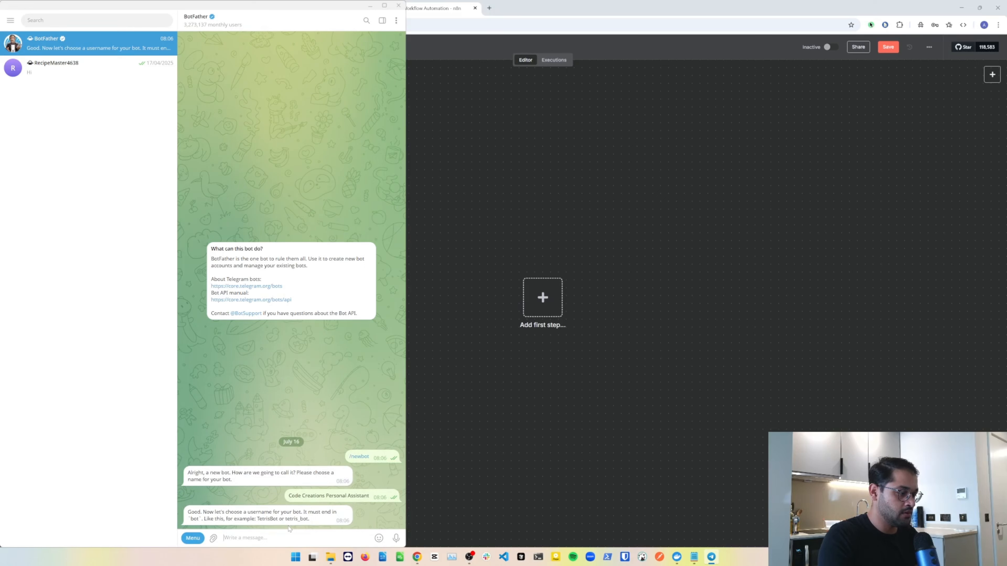
Send BotFather CC_2025_PA_bot as the username for the new bot
{"action": "type", "text": "cc"}
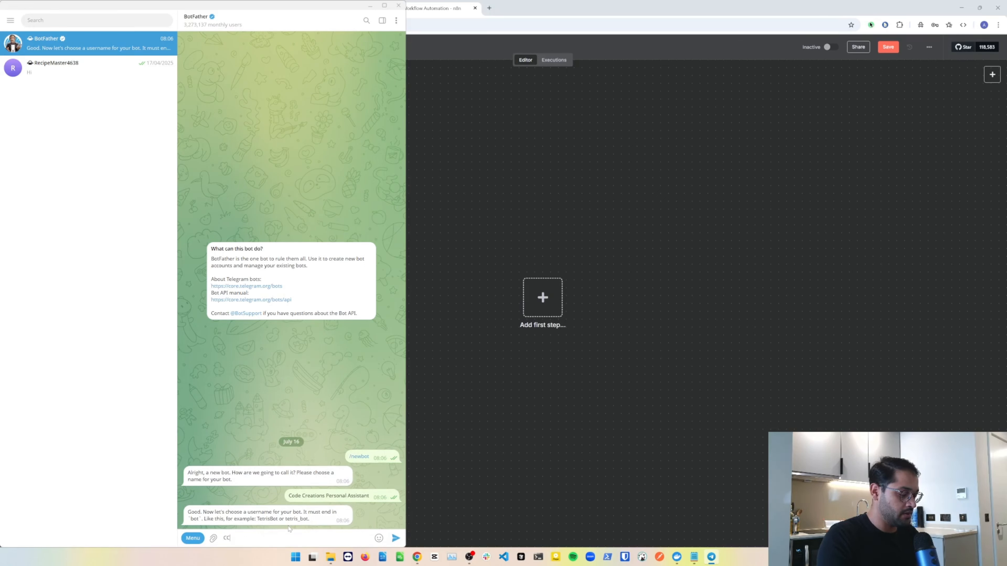
{"action": "type", "text": "_20"}
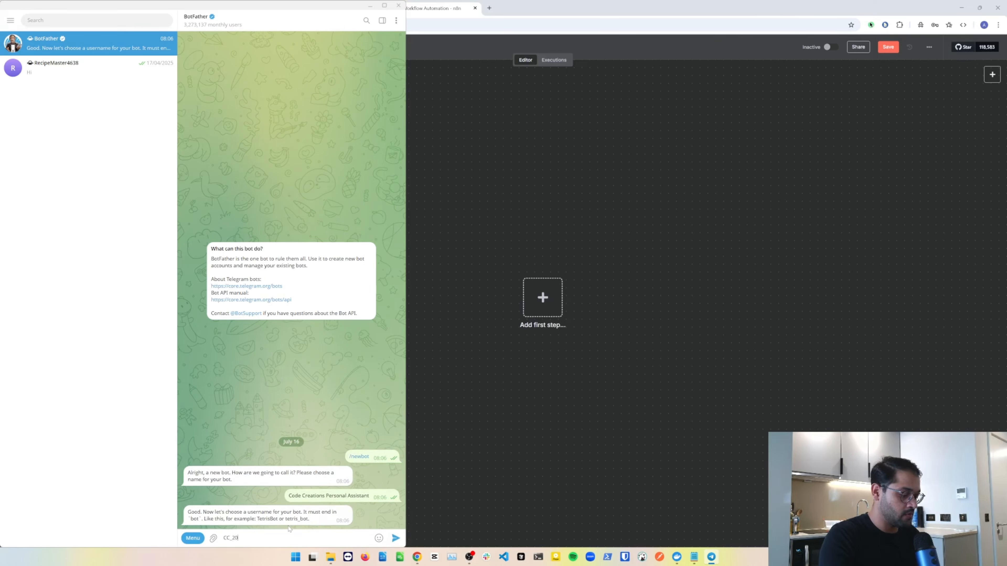
{"action": "type", "text": "25_PA"}
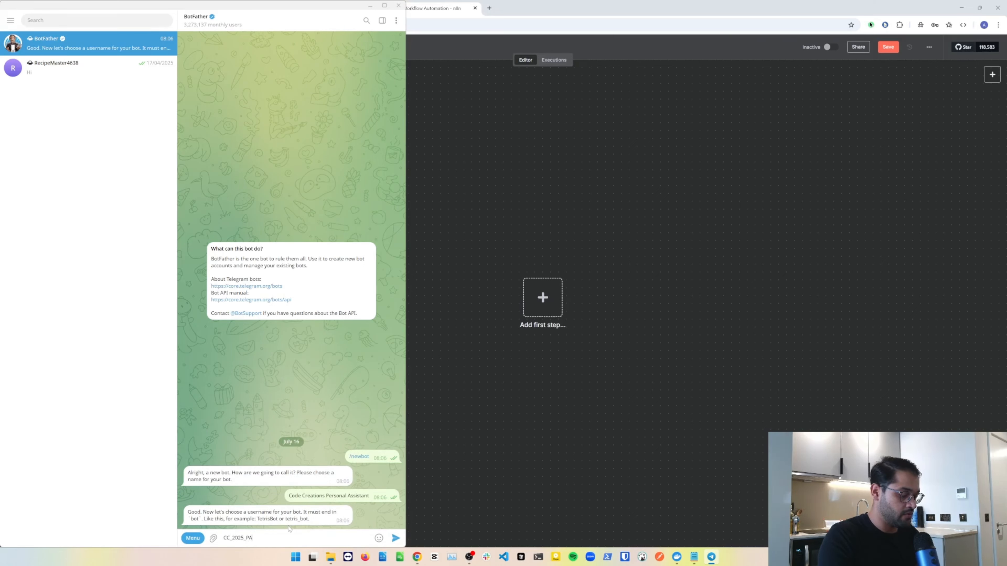
{"action": "type", "text": "_bot"}
{"action": "key", "text": "Return"}
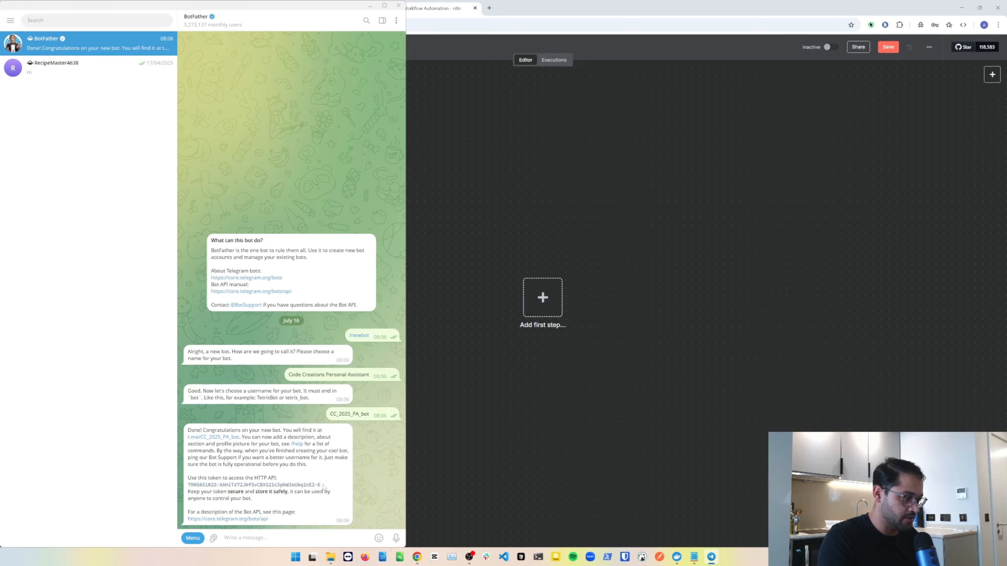
Copy the new bot's access token, switch to n8n, and start a Telegram API credential in the Personal project
{"action": "left_click_drag", "start_coordinate": [321, 487], "coordinate": [185, 491]}
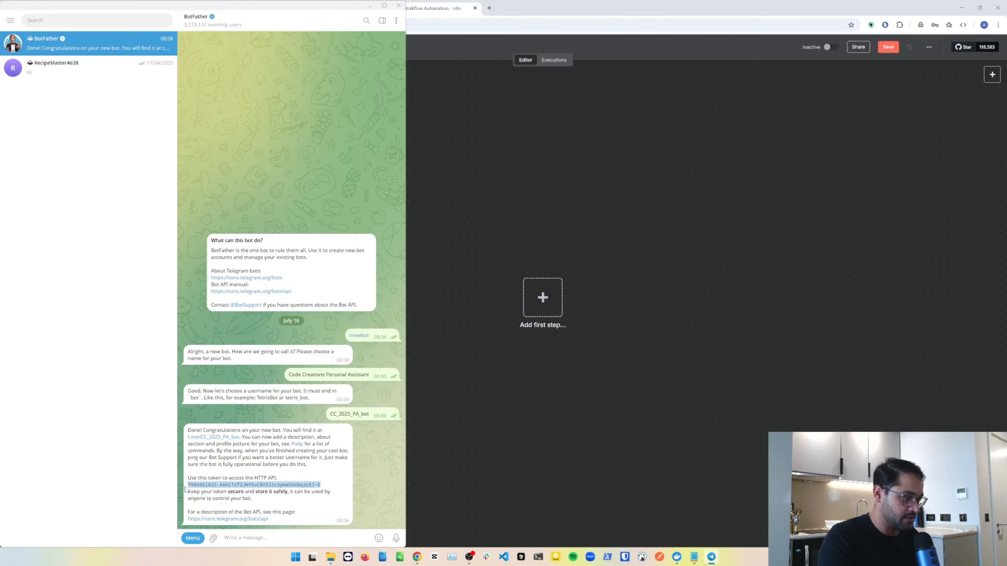
{"action": "left_click", "coordinate": [676, 235]}
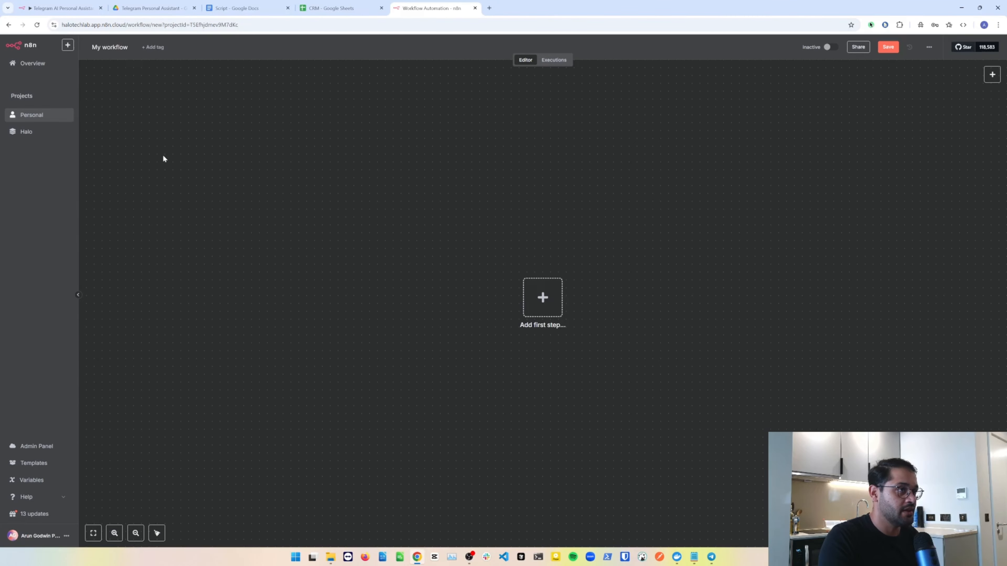
{"action": "left_click", "coordinate": [39, 117]}
{"action": "left_click", "coordinate": [769, 49]}
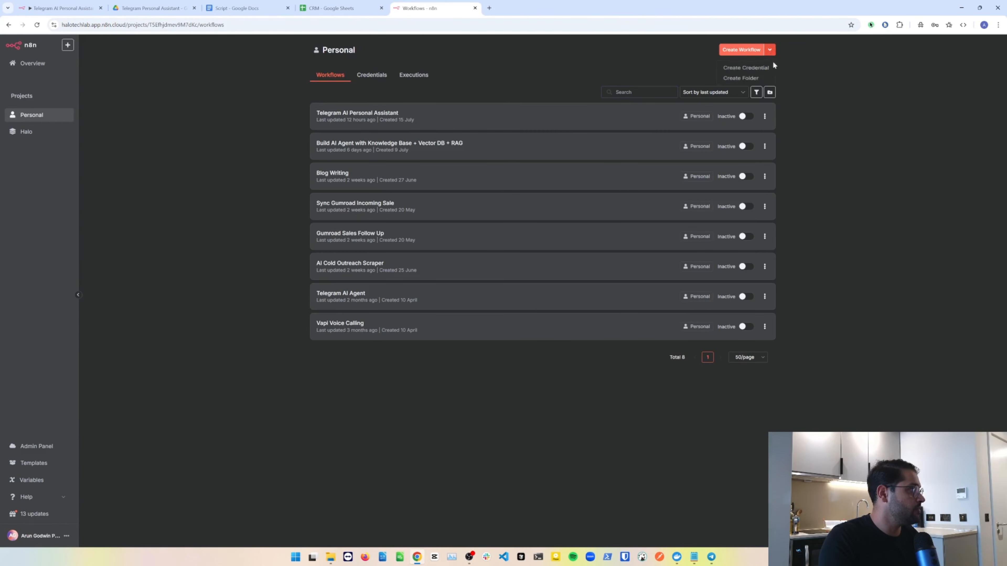
{"action": "left_click", "coordinate": [757, 72]}
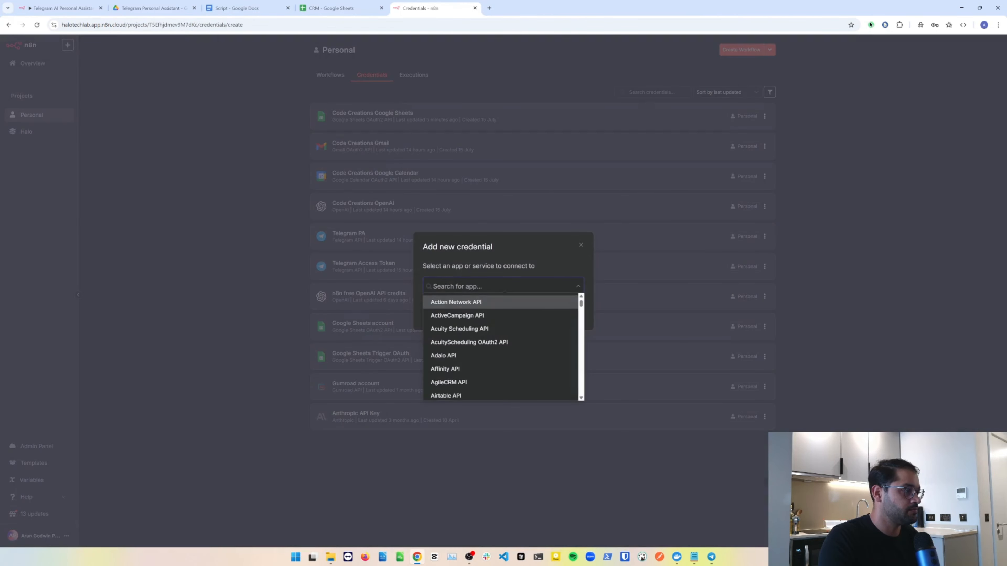
{"action": "type", "text": "telegra"}
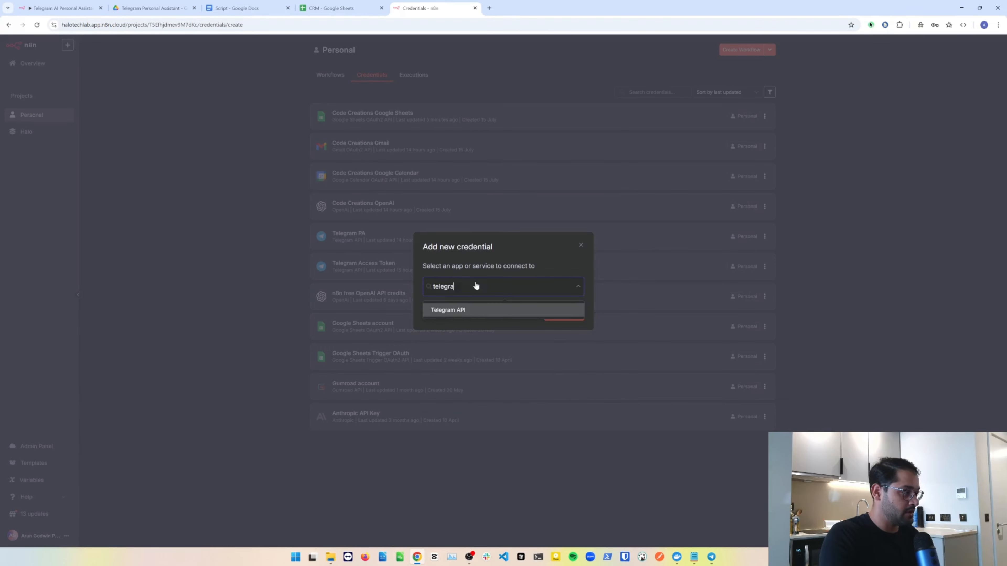
{"action": "key", "text": "Return"}
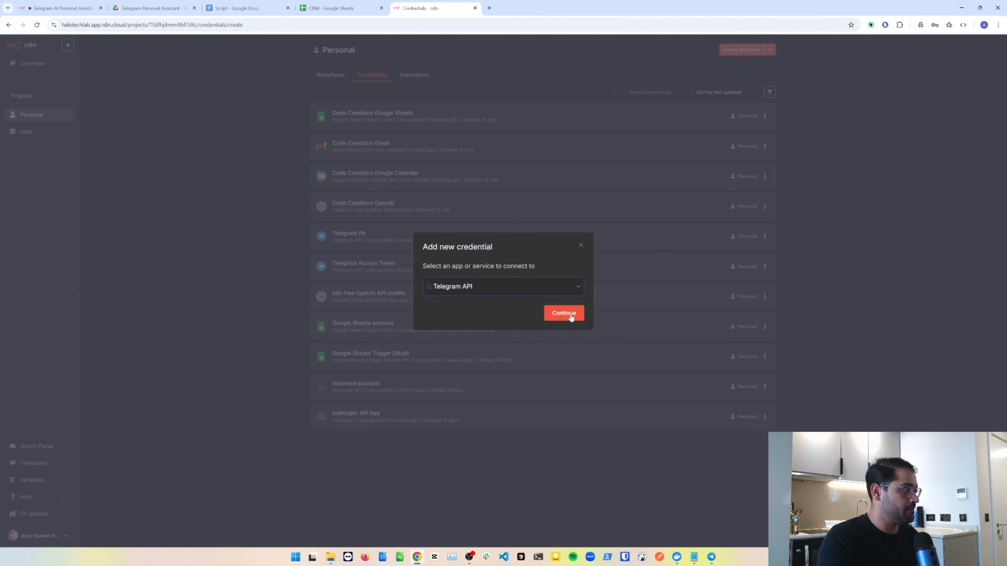
{"action": "left_click", "coordinate": [571, 314]}
Paste the bot's access token into the credential's Access Token field
{"action": "left_click", "coordinate": [409, 239]}
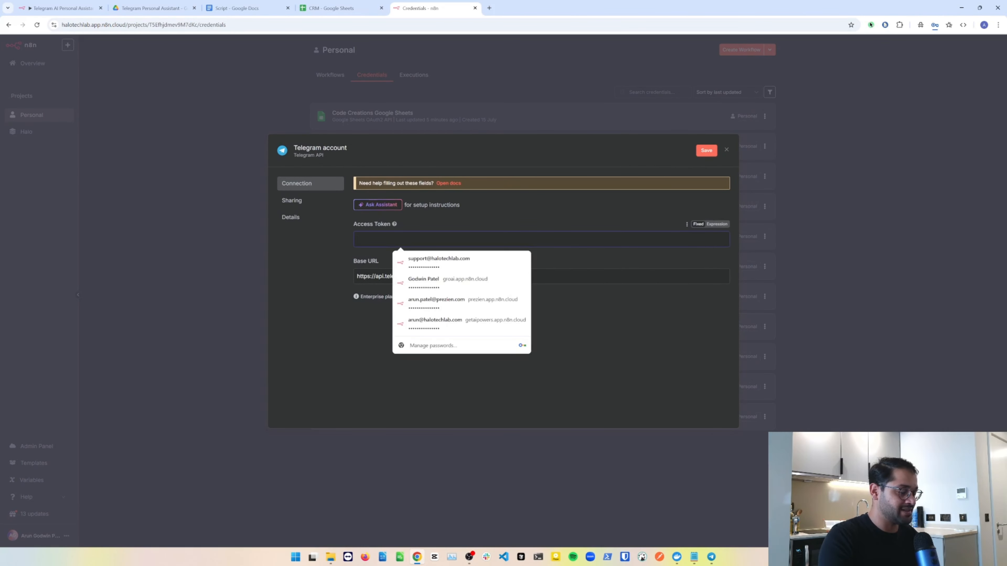
{"action": "key", "text": "ctrl+v"}
{"action": "left_click", "coordinate": [499, 204]}
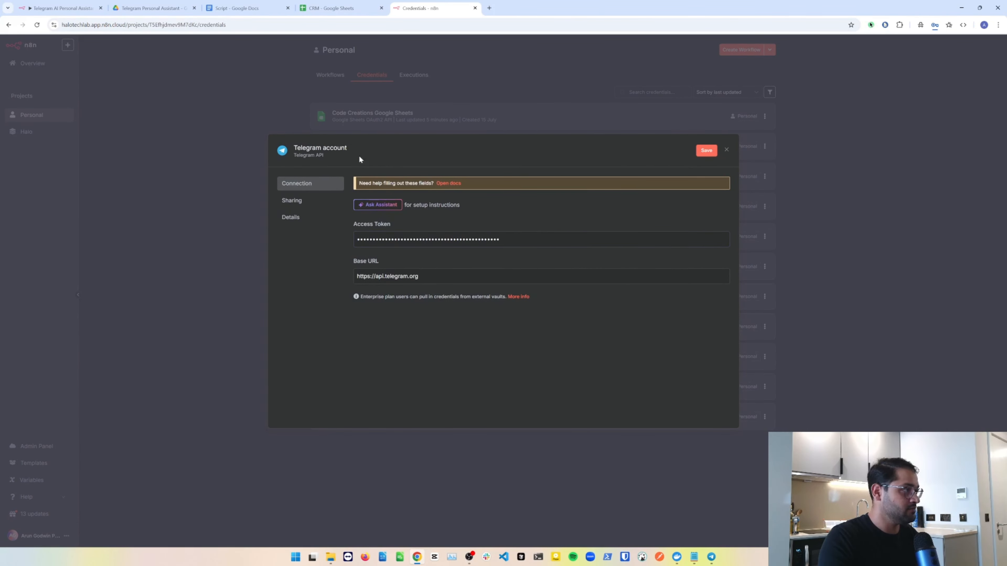
Rename the credential to Telegram CC Account v2, save it, and close it
{"action": "left_click", "coordinate": [337, 149]}
{"action": "key", "text": "ctrl+a"}
{"action": "type", "text": "Te"}
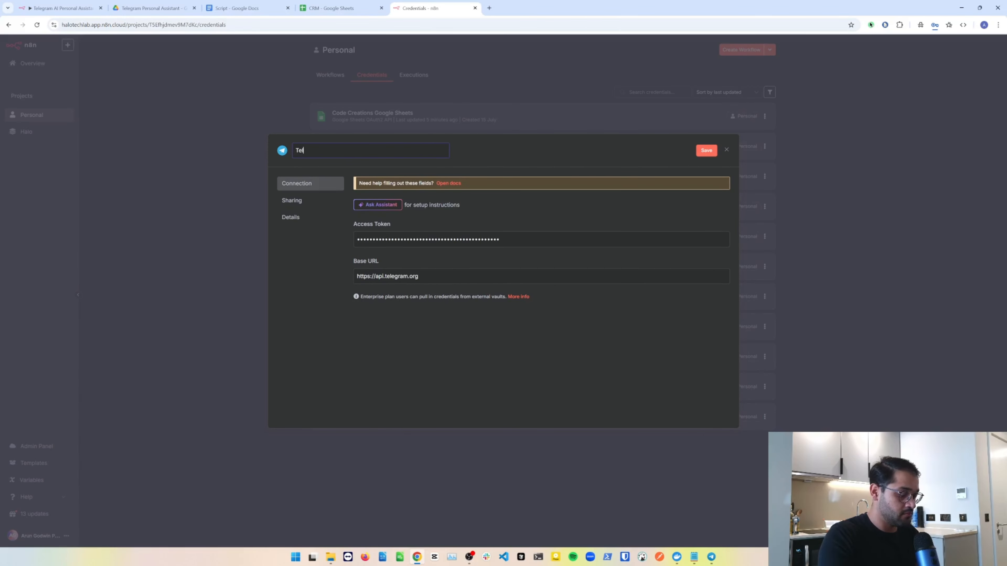
{"action": "type", "text": "legram CC"}
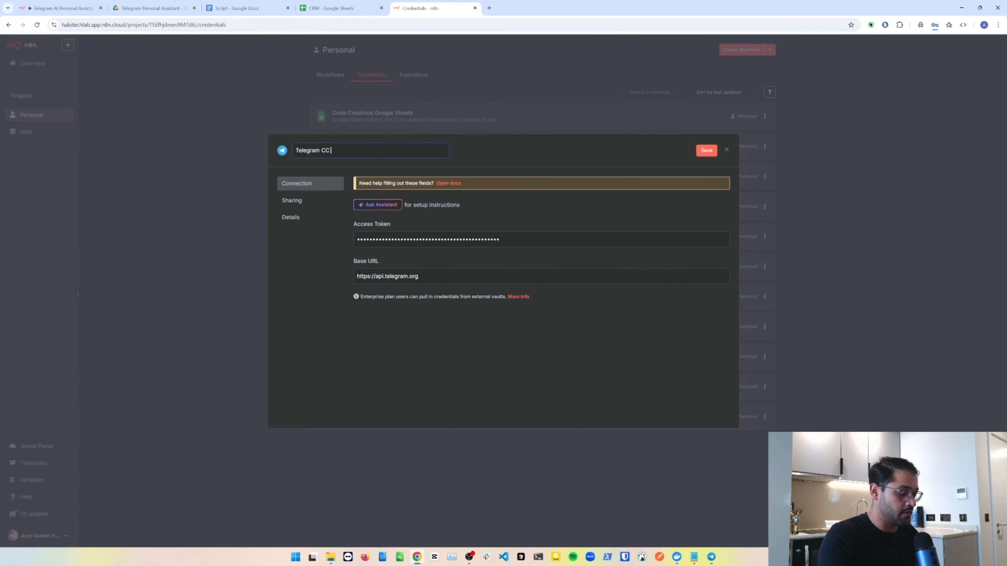
{"action": "type", "text": " Account v2"}
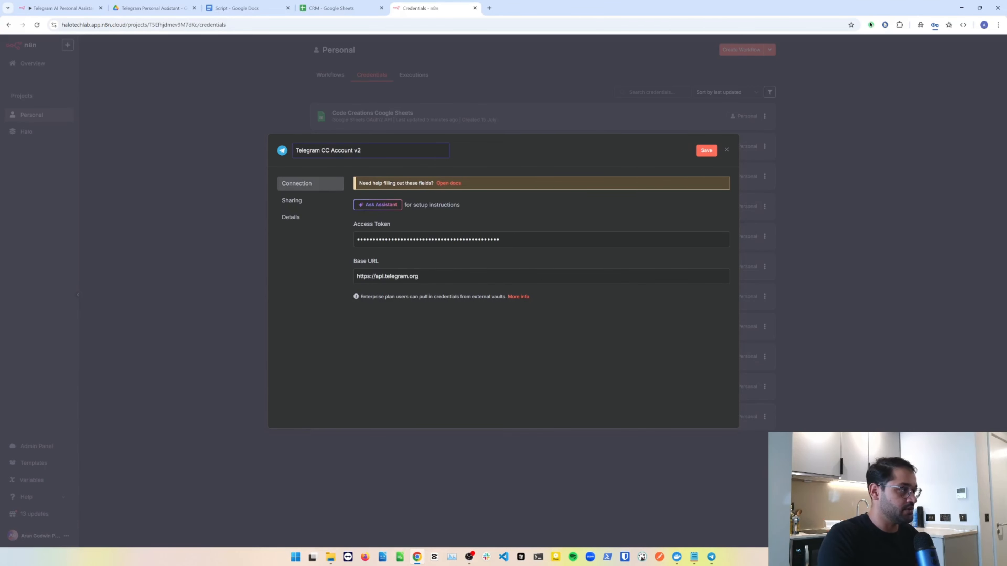
{"action": "left_click", "coordinate": [706, 150]}
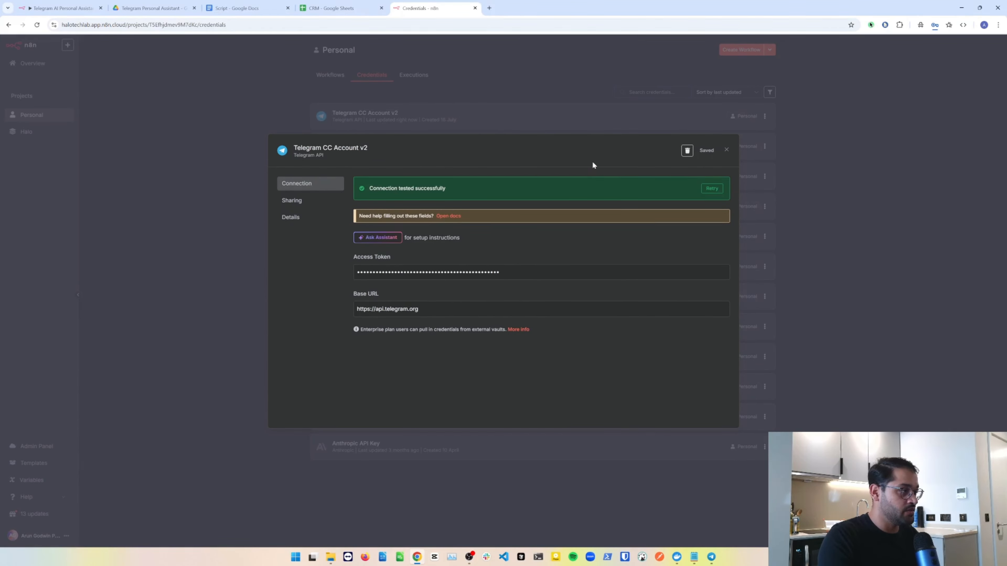
{"action": "left_click", "coordinate": [727, 151]}
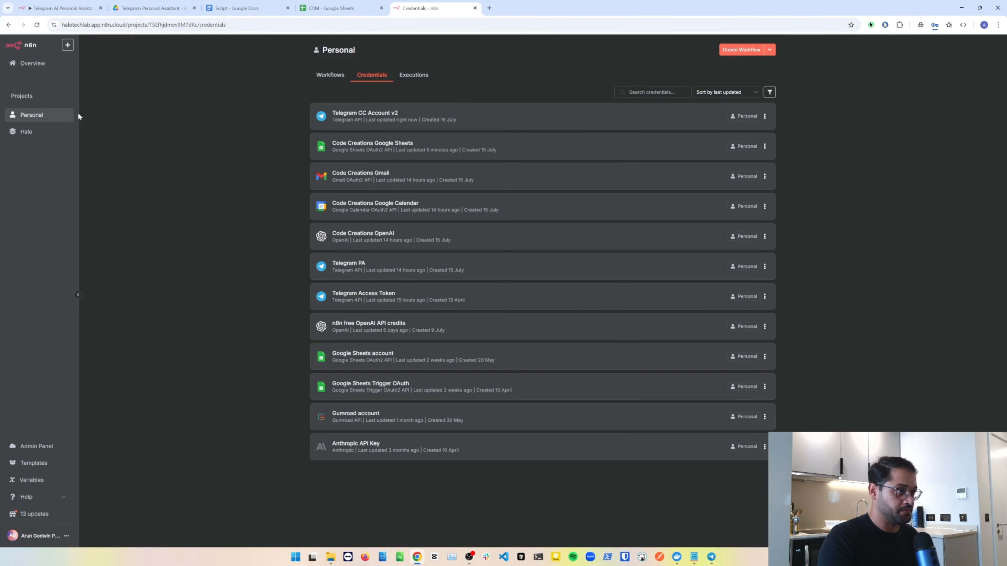
Create a new workflow in the Personal project
{"action": "left_click", "coordinate": [36, 118]}
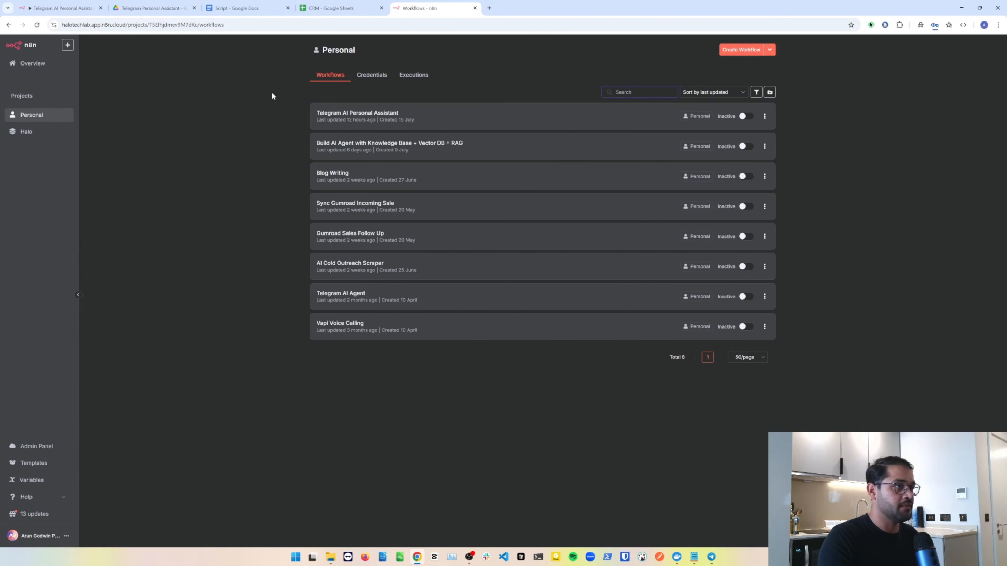
{"action": "left_click", "coordinate": [738, 50]}
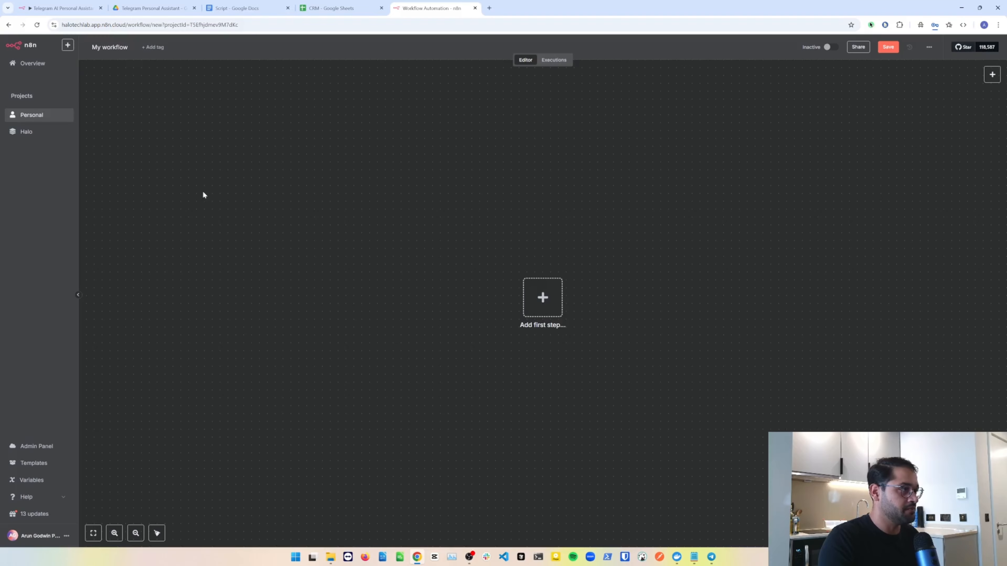
Switch to Telegram, start the conversation with the new CC_2025_PA_bot, and narrow the chat list
{"action": "left_click", "coordinate": [712, 556]}
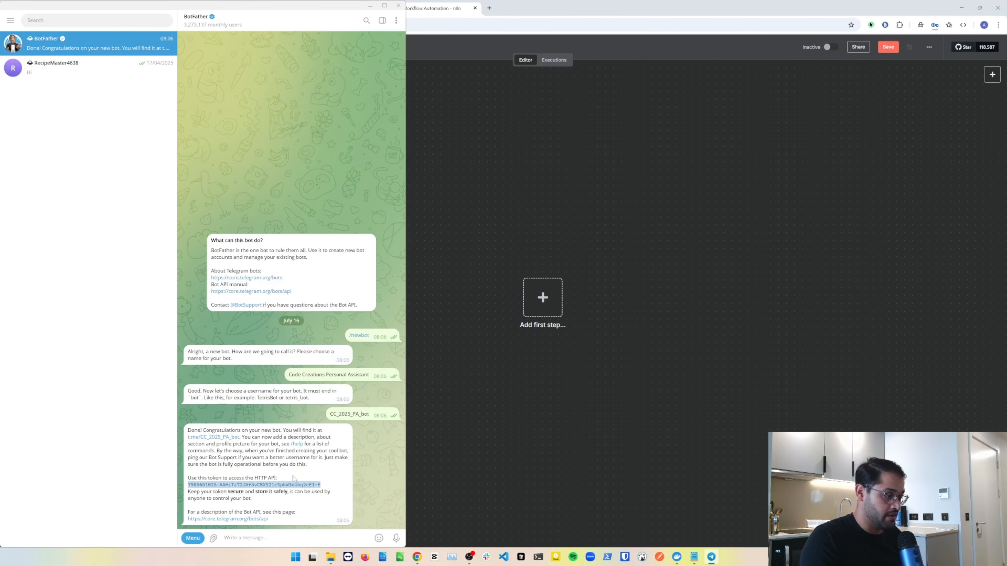
{"action": "left_click", "coordinate": [219, 437]}
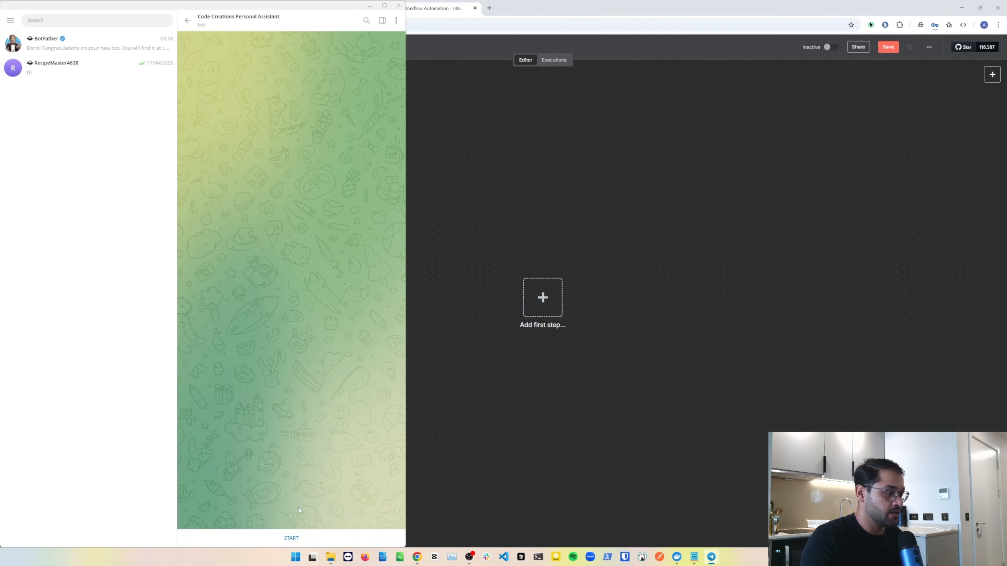
{"action": "left_click", "coordinate": [292, 538]}
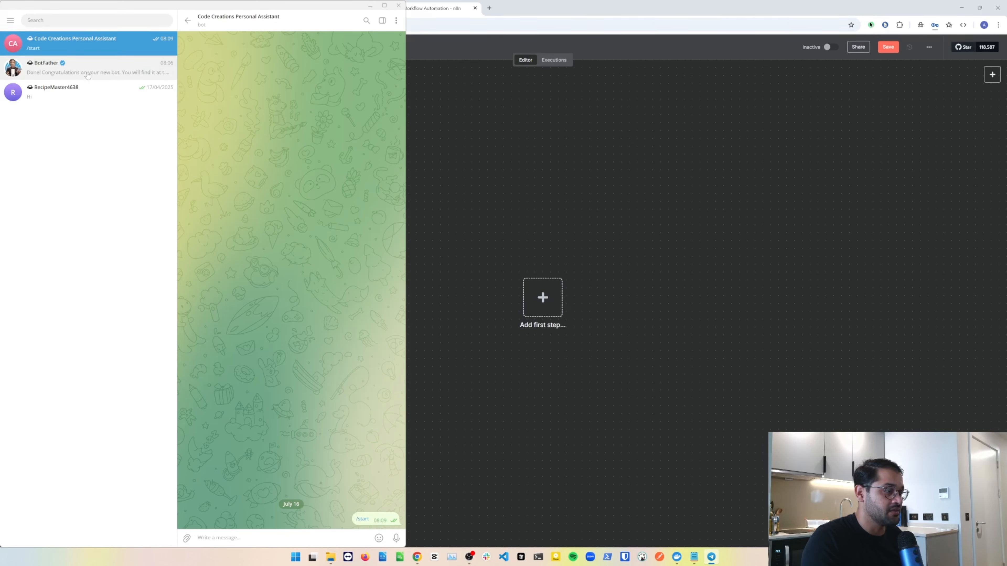
{"action": "left_click_drag", "start_coordinate": [183, 273], "coordinate": [128, 246]}
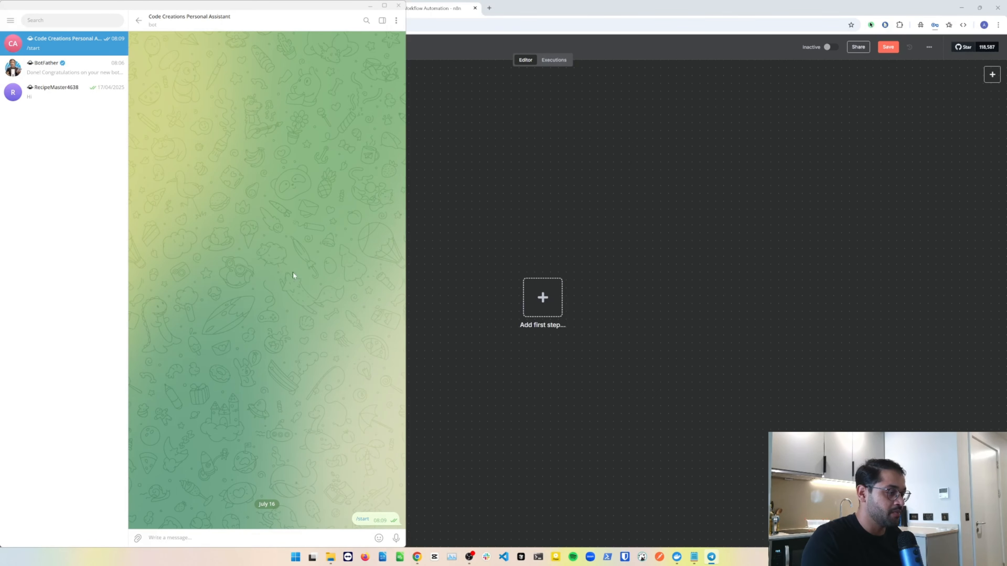
Back in n8n, add a Telegram On message trigger as the workflow's first step
{"action": "left_click", "coordinate": [543, 298]}
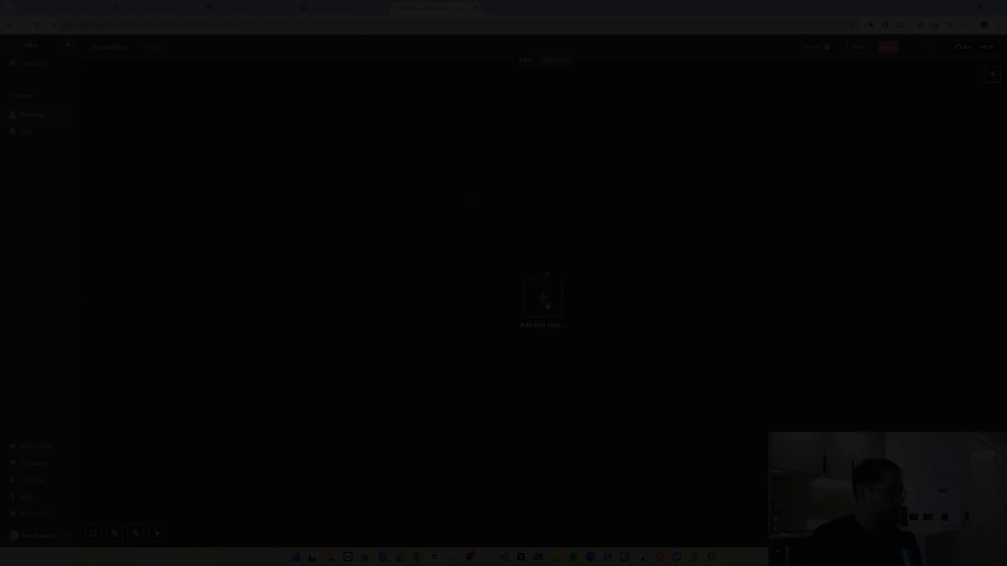
{"action": "type", "text": "telegram"}
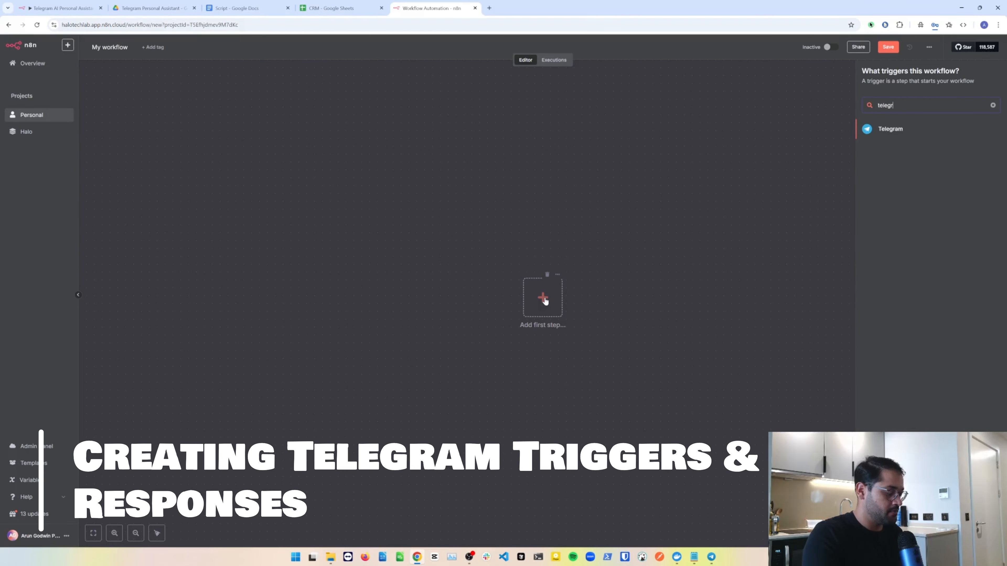
{"action": "left_click", "coordinate": [890, 130]}
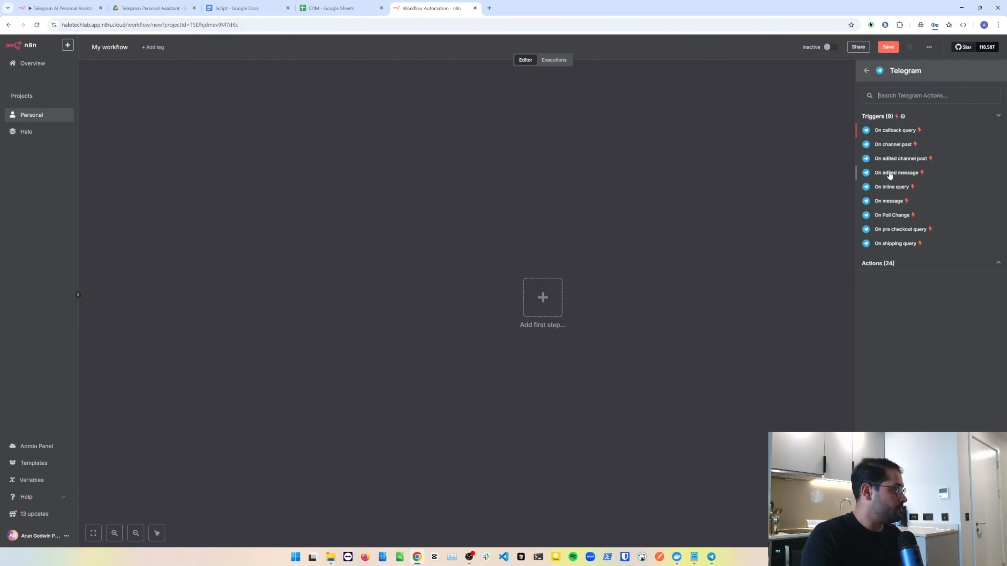
{"action": "left_click", "coordinate": [889, 201]}
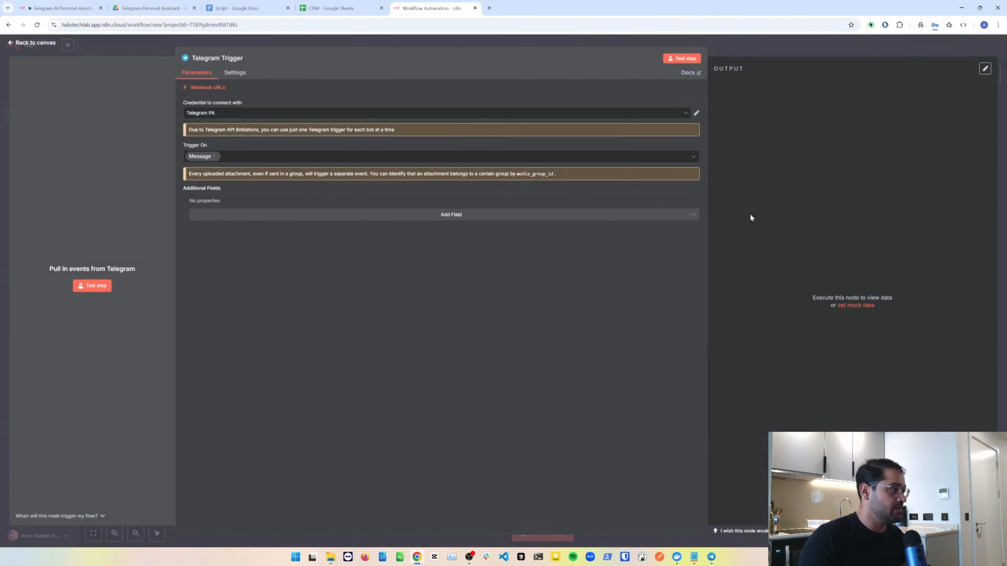
Connect the Telegram trigger to the Telegram CC Account v2 credential and test it
{"action": "left_click", "coordinate": [242, 113]}
{"action": "left_click", "coordinate": [238, 154]}
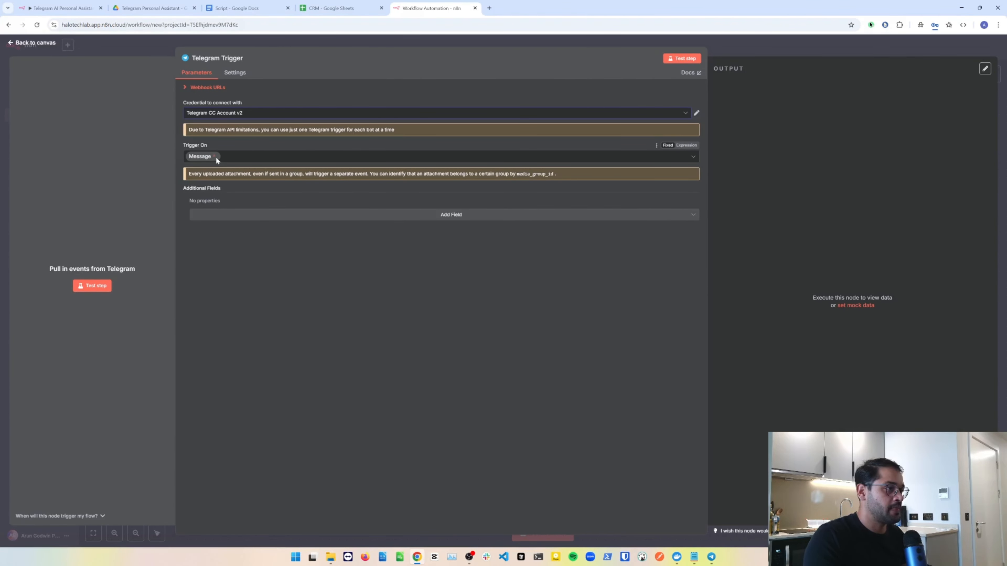
{"action": "left_click", "coordinate": [377, 215]}
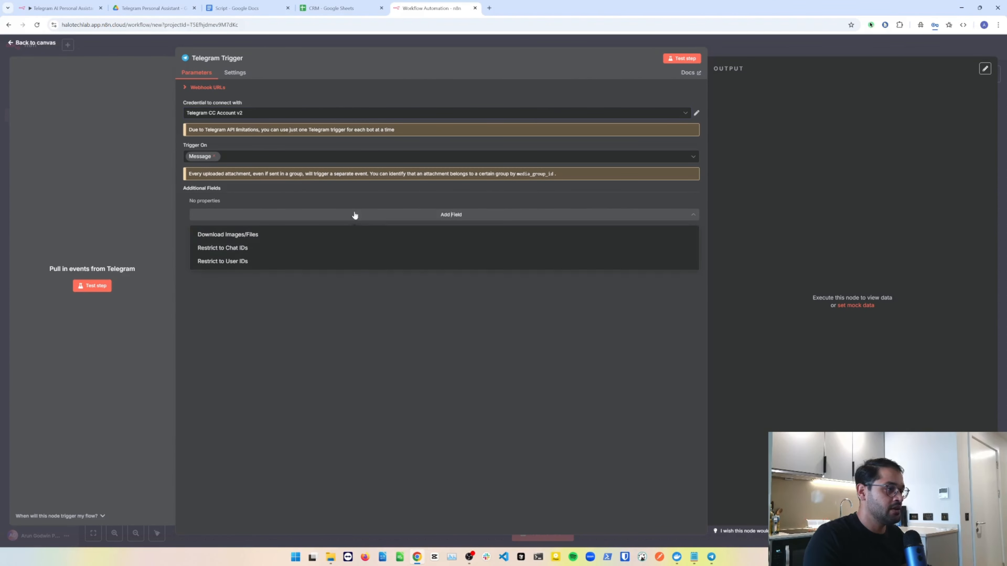
{"action": "left_click", "coordinate": [231, 306]}
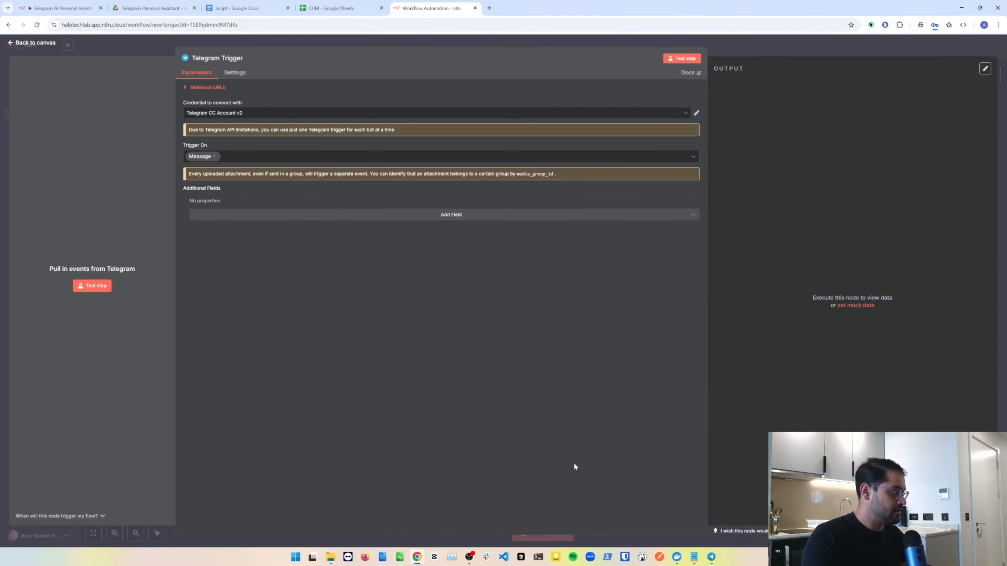
{"action": "left_click", "coordinate": [97, 287]}
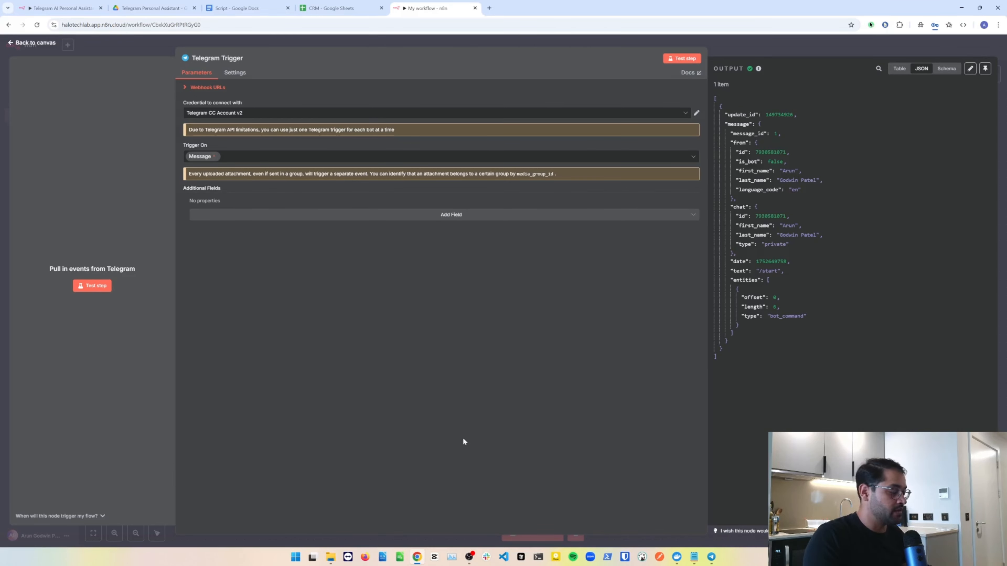
Test the trigger again by sending the message "hello" to the bot in Telegram, and return to n8n for the output
{"action": "mouse_move", "coordinate": [712, 560]}
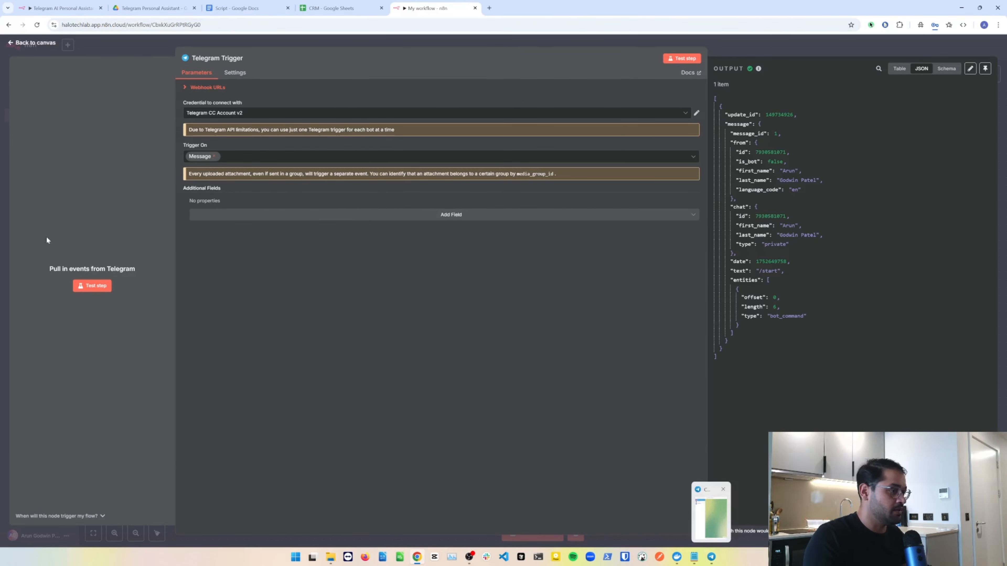
{"action": "left_click", "coordinate": [85, 286]}
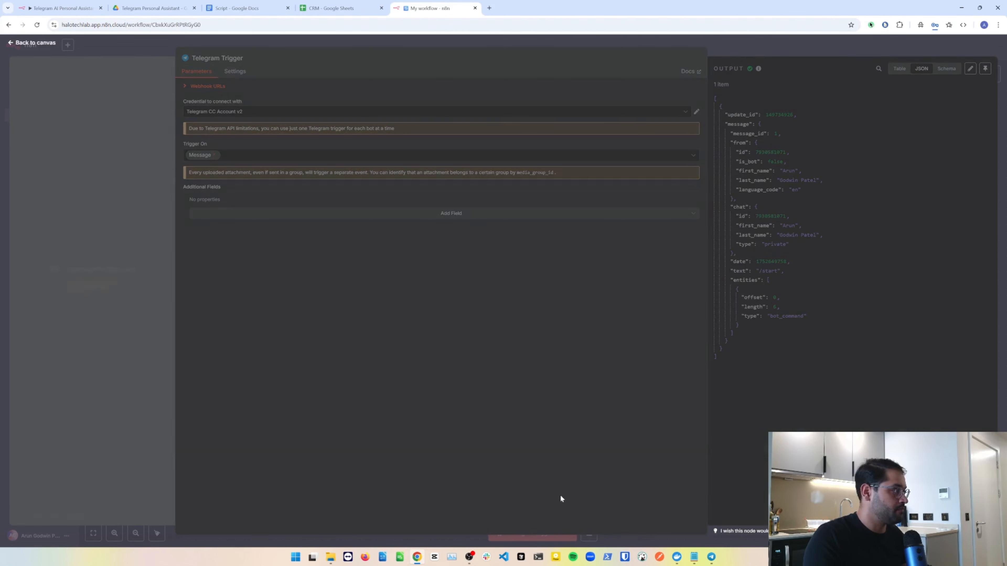
{"action": "left_click", "coordinate": [711, 557]}
{"action": "type", "text": "hello"}
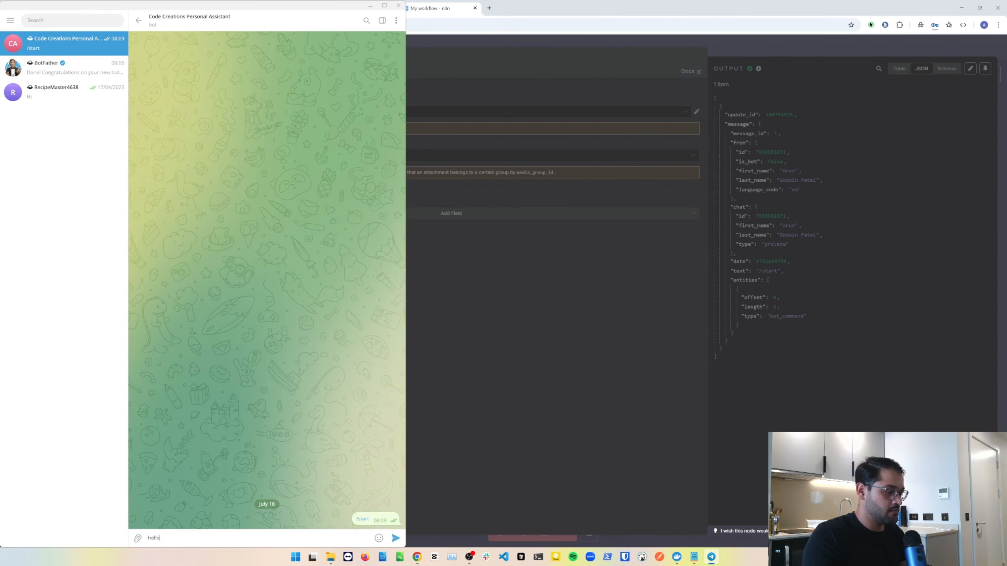
{"action": "key", "text": "Return"}
{"action": "left_click", "coordinate": [527, 276]}
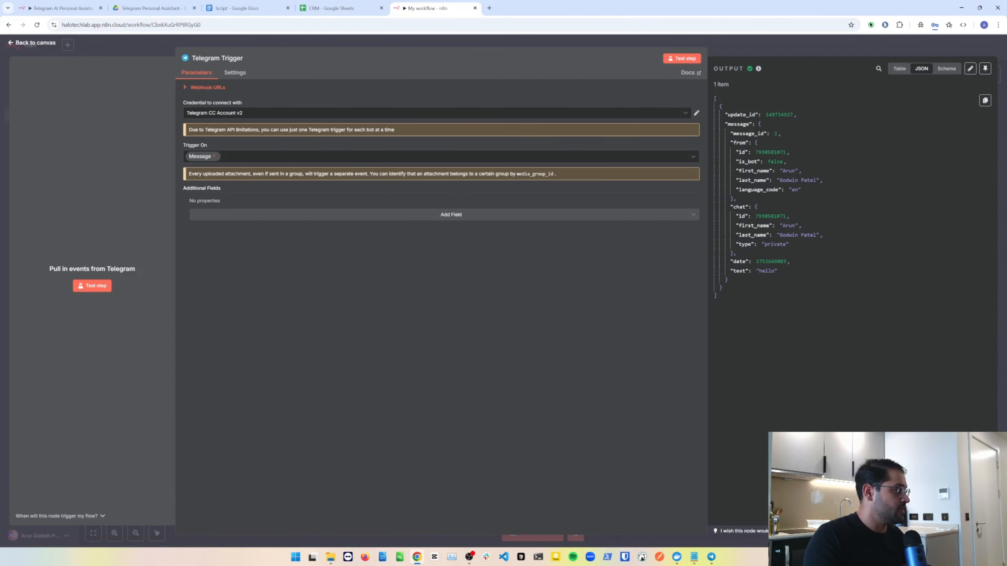
Pin the Telegram trigger's "hello" test output and return to the canvas
{"action": "double_click", "coordinate": [766, 270]}
{"action": "left_click", "coordinate": [985, 68]}
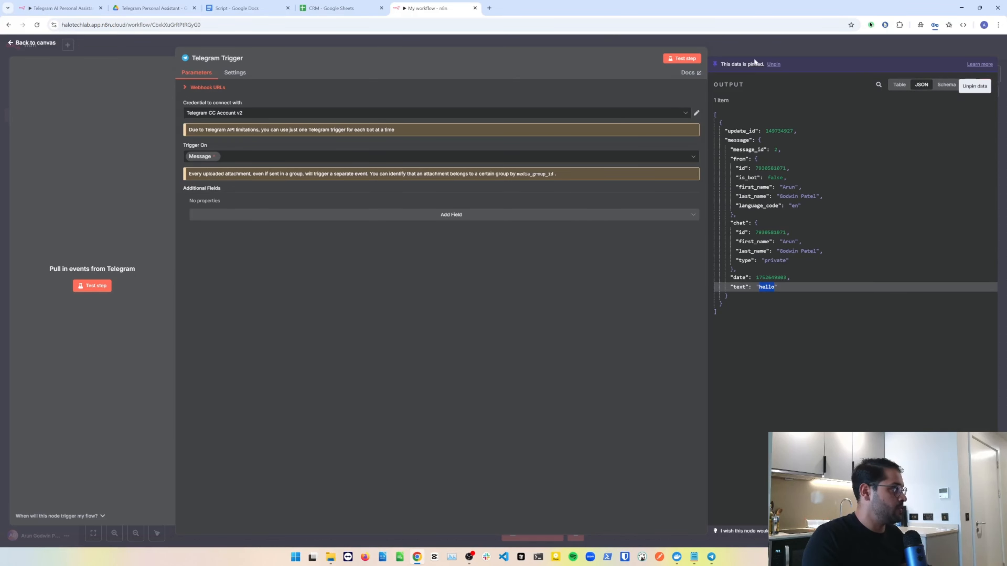
{"action": "left_click", "coordinate": [719, 42]}
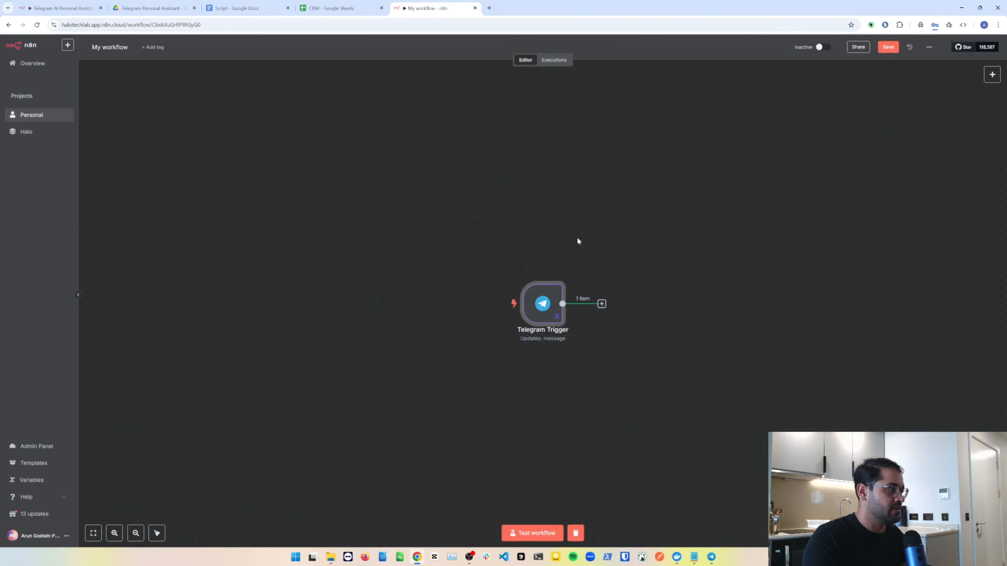
Add a Telegram "Send a text message" node after the Telegram trigger
{"action": "scroll", "coordinate": [465, 231], "scroll_direction": "right", "scroll_amount": 3}
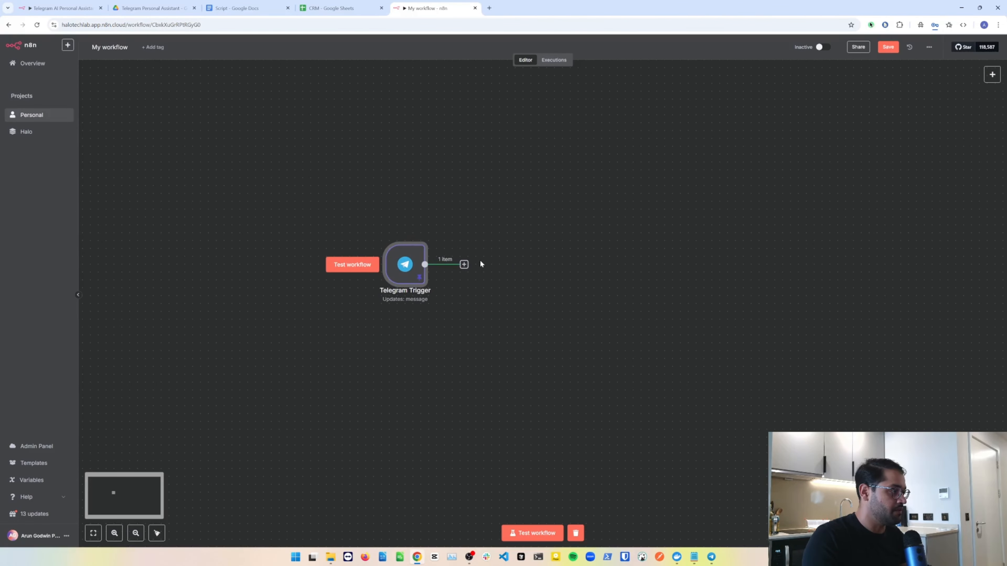
{"action": "scroll", "coordinate": [479, 260], "scroll_direction": "up", "scroll_amount": 1}
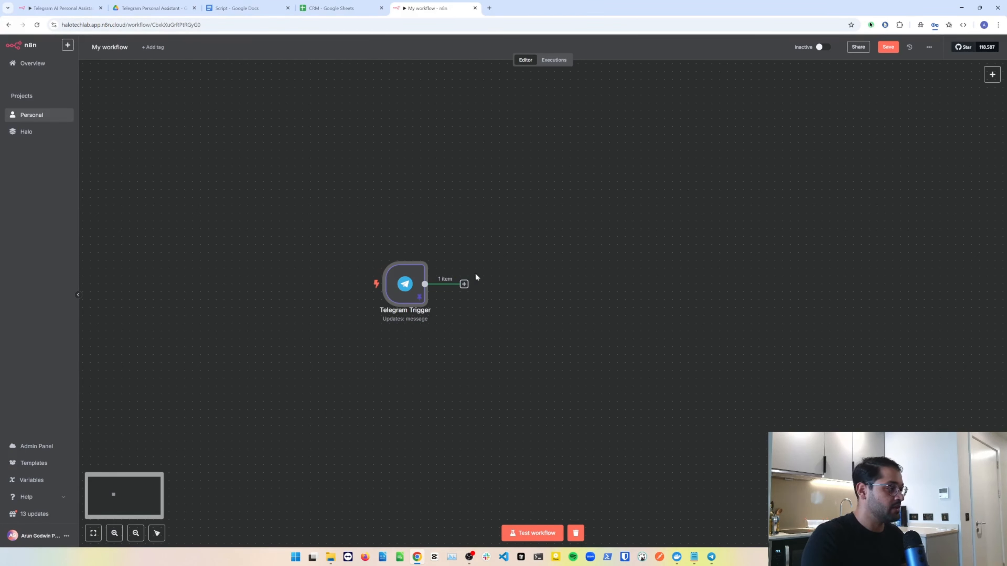
{"action": "left_click", "coordinate": [463, 284]}
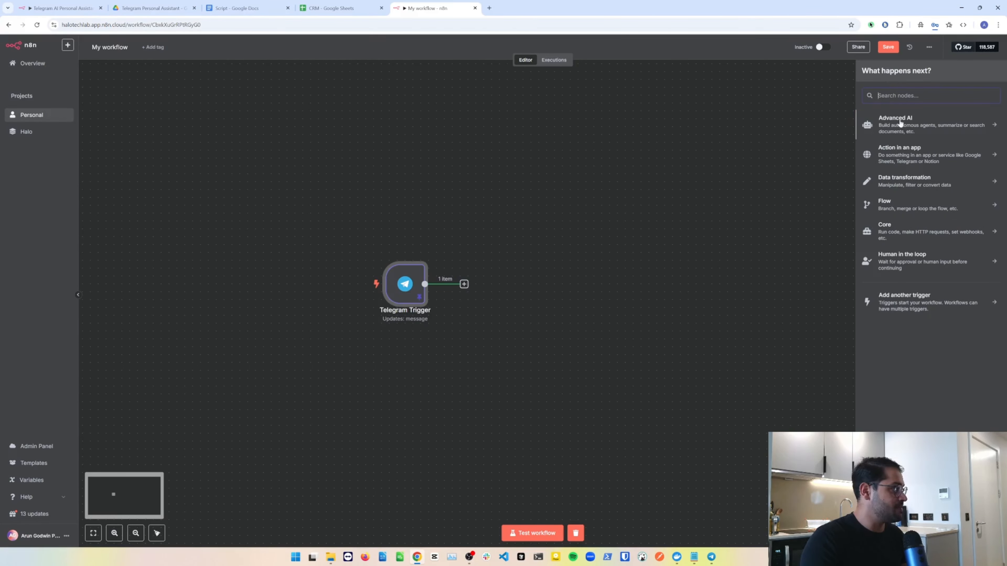
{"action": "type", "text": "tel"}
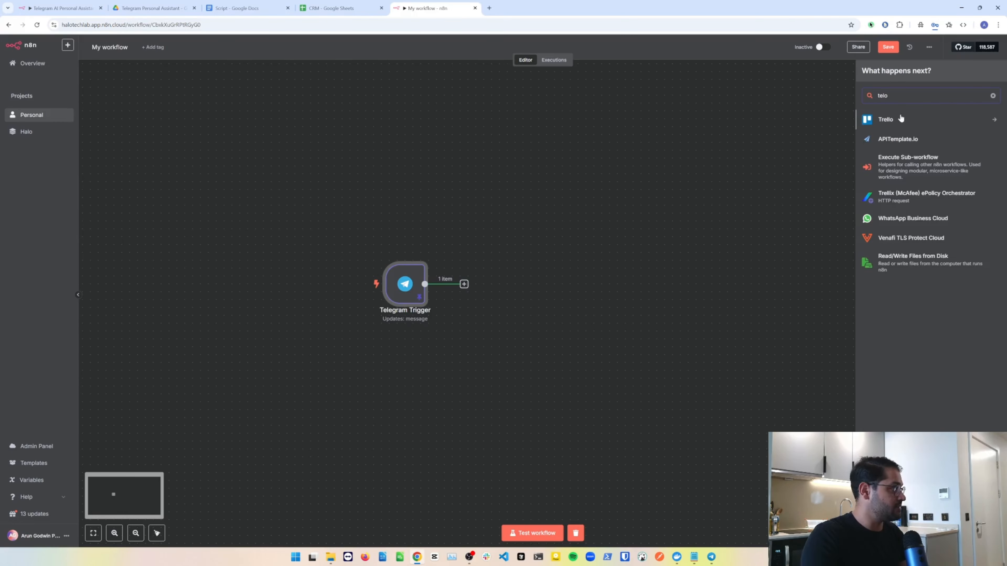
{"action": "type", "text": "eg"}
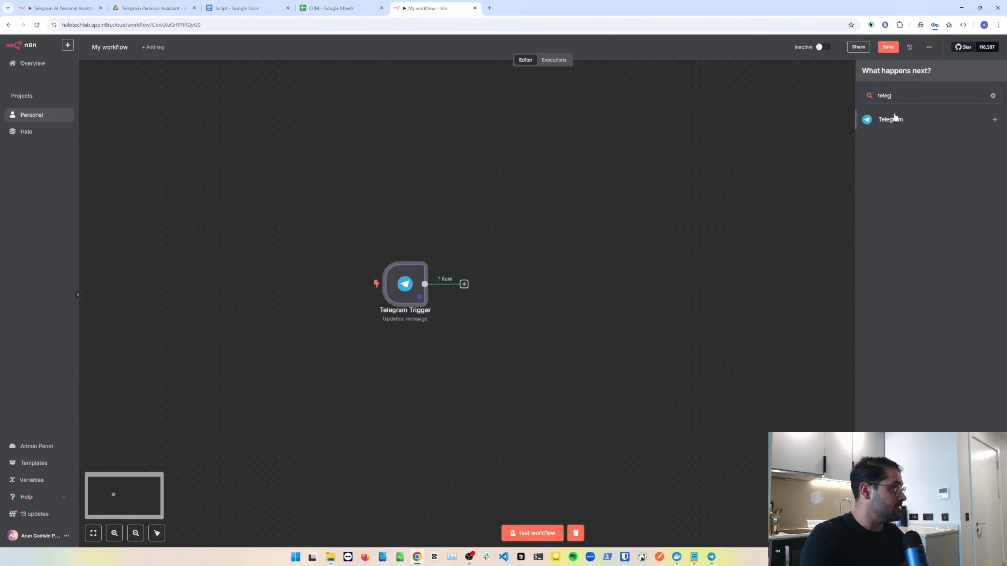
{"action": "left_click", "coordinate": [899, 119]}
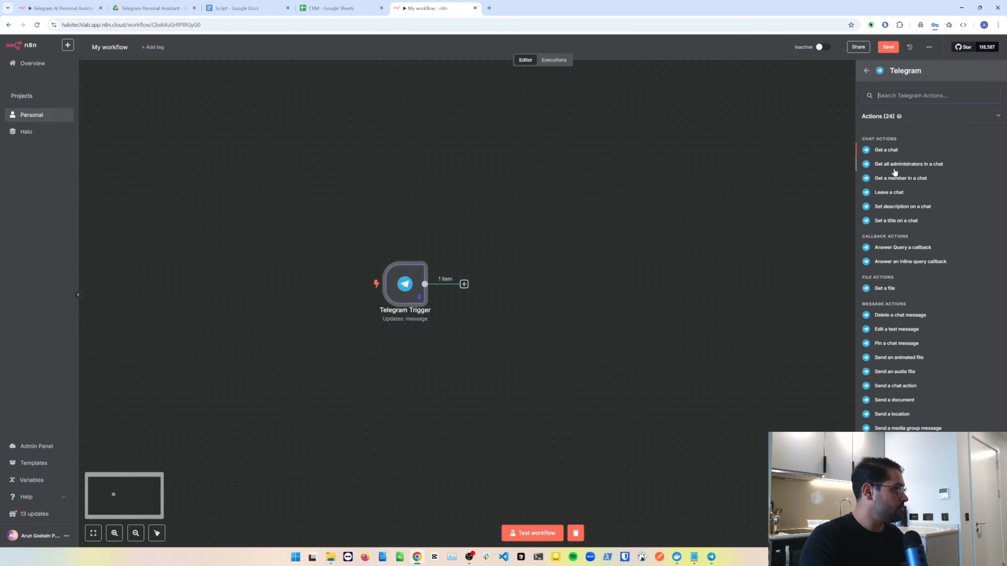
{"action": "type", "text": "mess"}
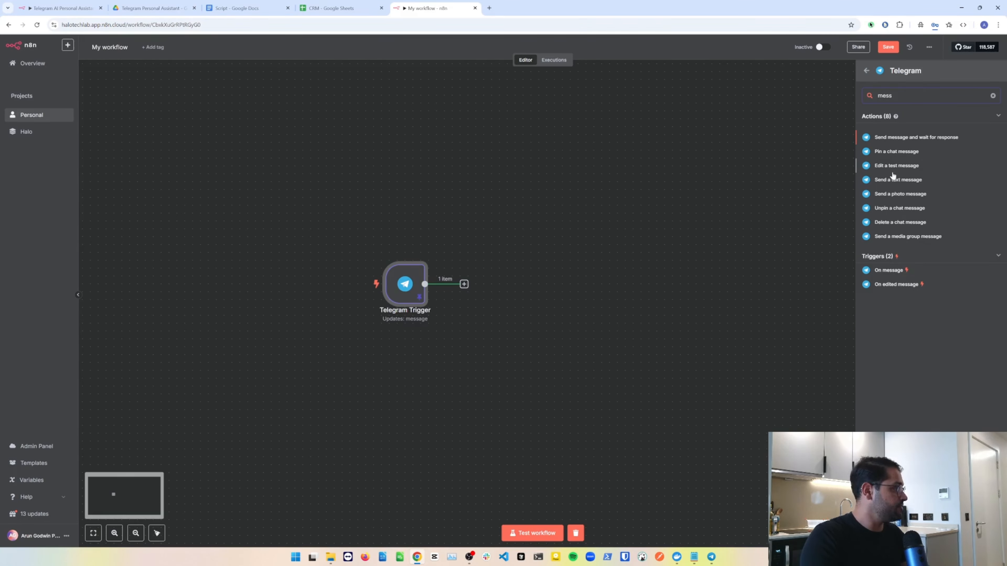
{"action": "left_click", "coordinate": [898, 180]}
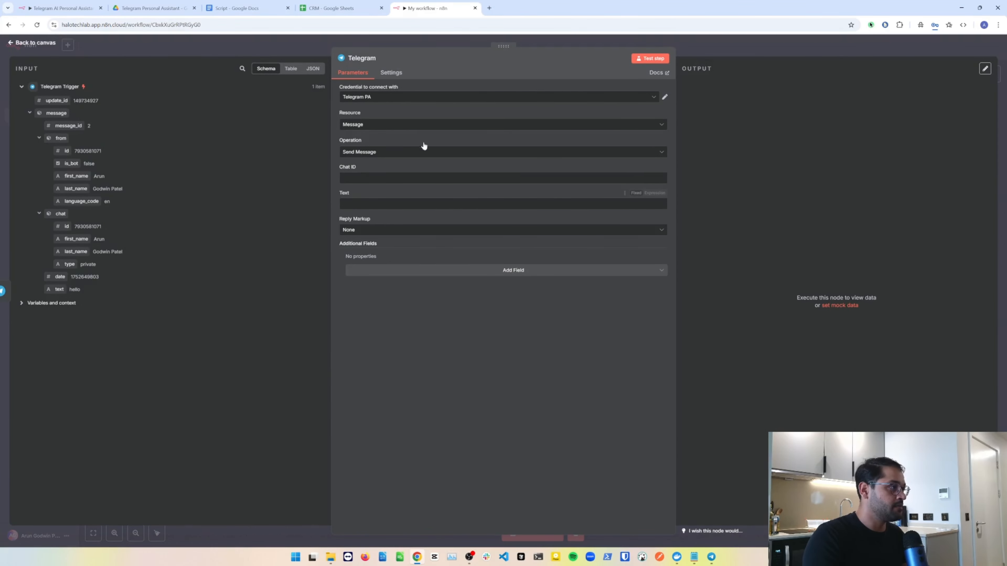
Connect the message node to the Telegram CC Account v2 credential and map its Chat ID to {{ $json.message.chat.id }}
{"action": "left_click", "coordinate": [430, 98]}
{"action": "left_click", "coordinate": [399, 137]}
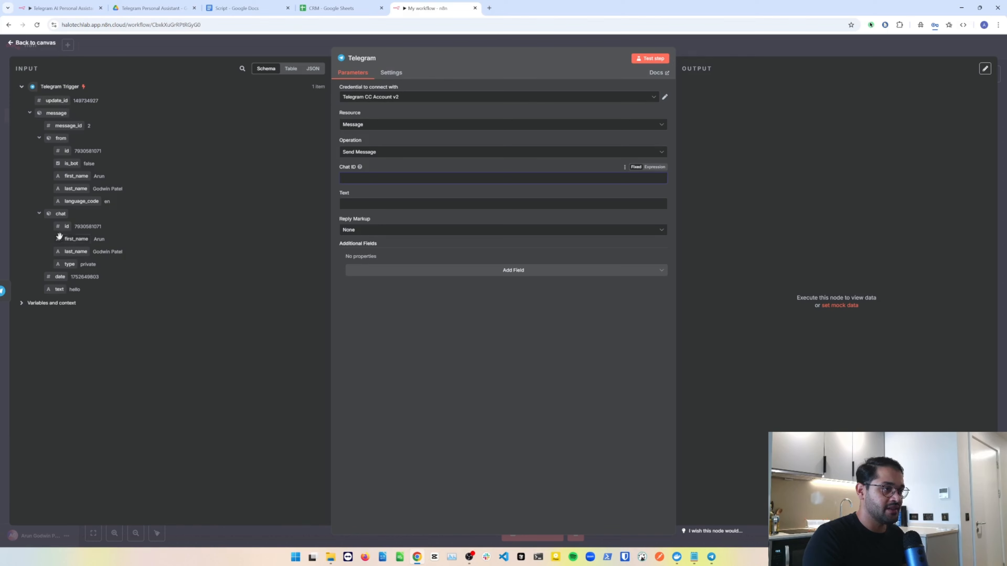
{"action": "left_click_drag", "start_coordinate": [65, 227], "coordinate": [343, 177]}
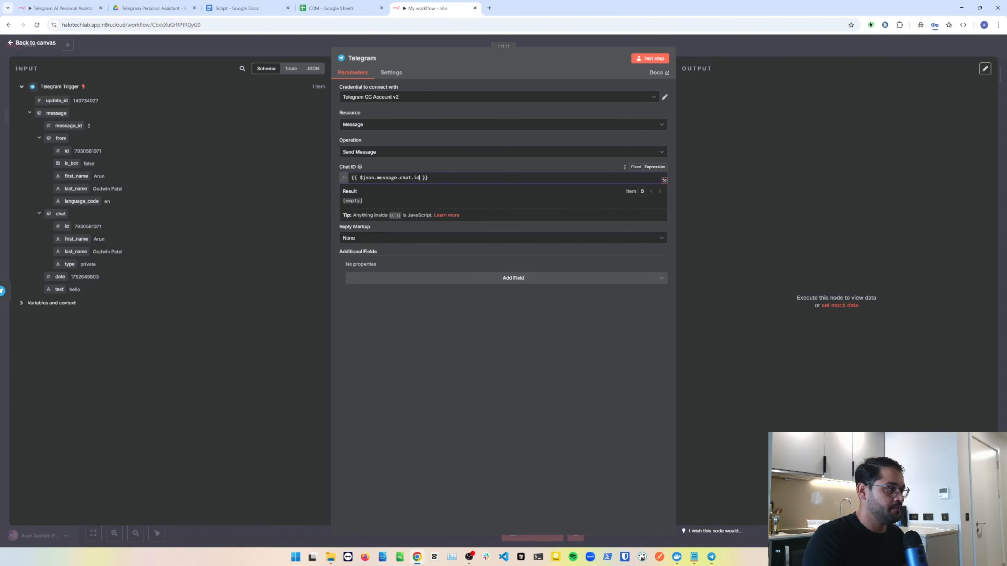
Set the message text to "I'm on it, just thinking..." and leave the reply markup at None
{"action": "left_click", "coordinate": [371, 212]}
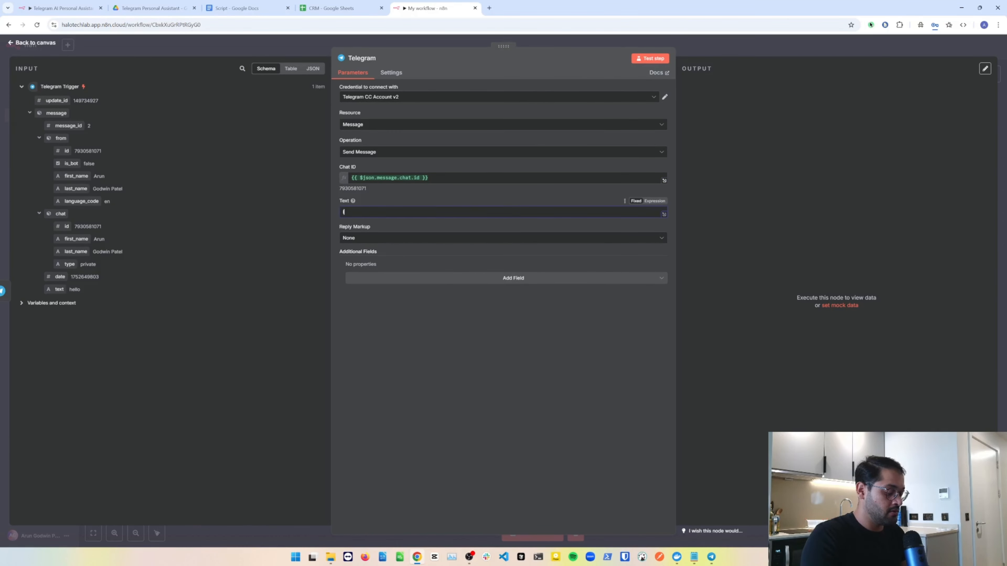
{"action": "type", "text": "I'm on it, just thinking..."}
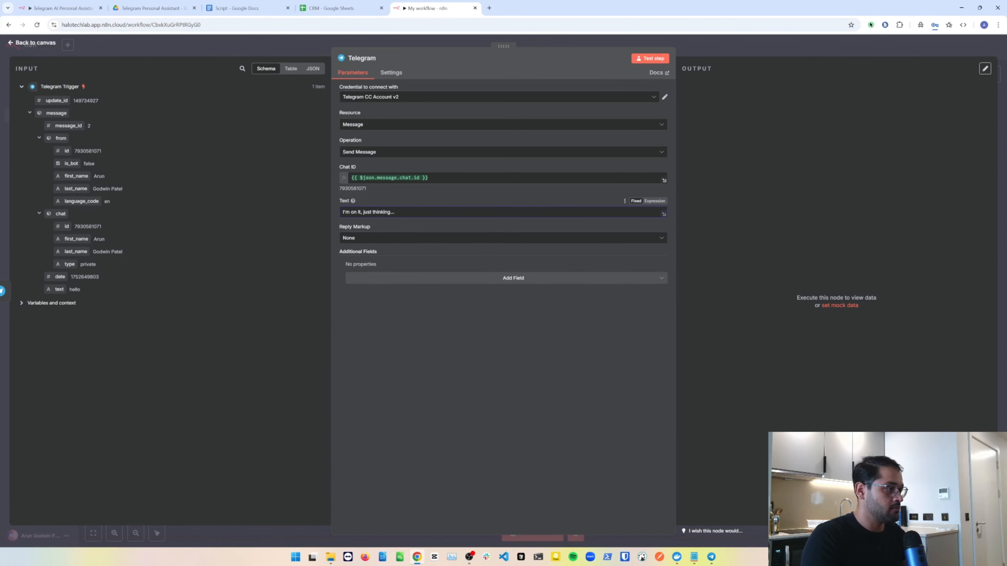
{"action": "left_click", "coordinate": [402, 337]}
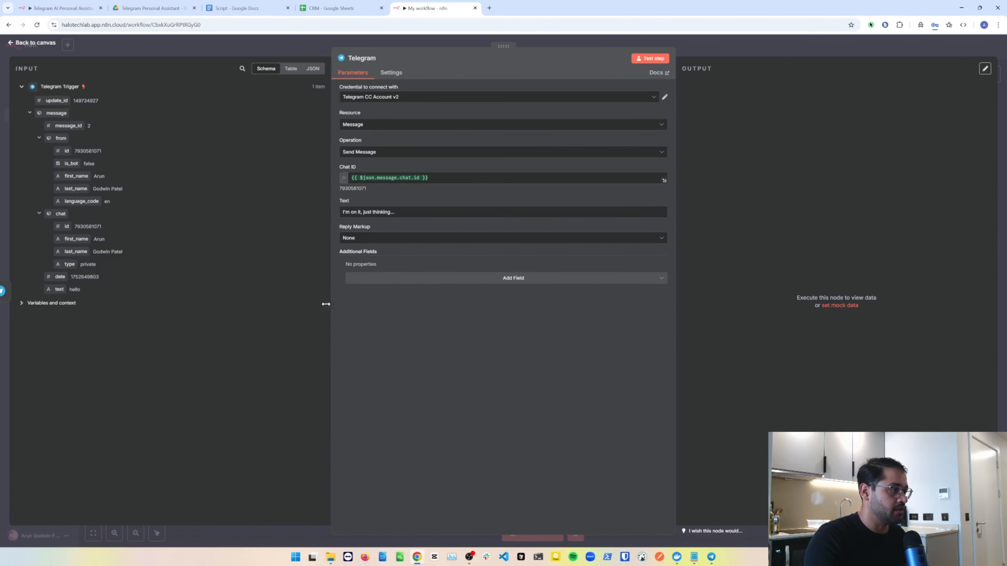
{"action": "left_click", "coordinate": [411, 239]}
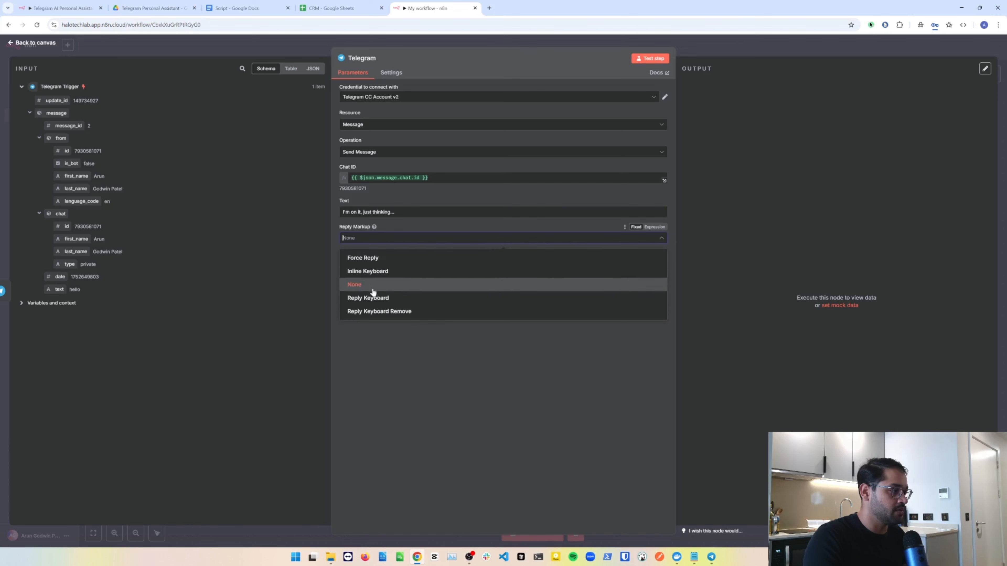
{"action": "left_click", "coordinate": [378, 331]}
Add the Reply To Message ID field and map it to the trigger's message ID, {{ $json.message.message_id }}
{"action": "left_click", "coordinate": [395, 282]}
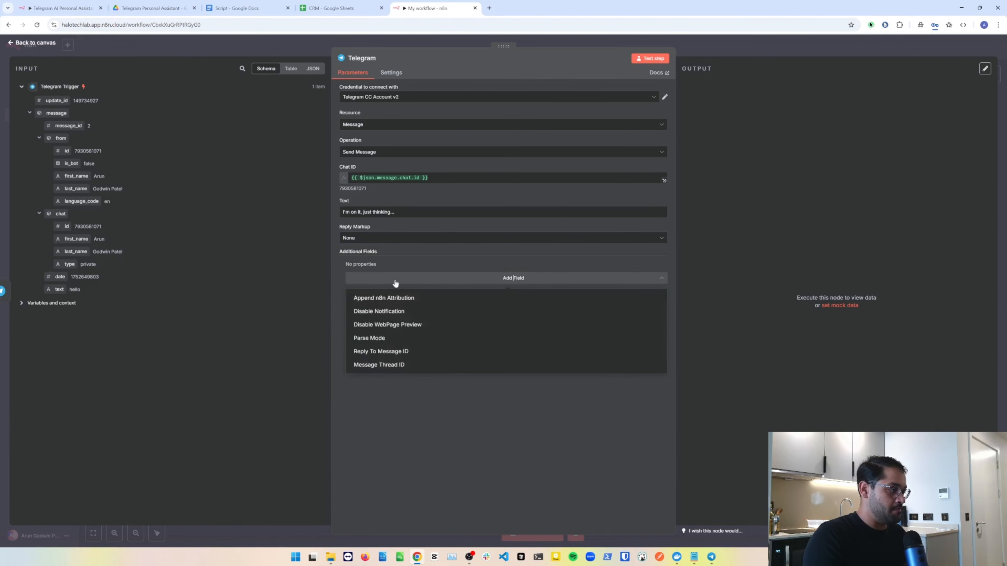
{"action": "left_click", "coordinate": [381, 356]}
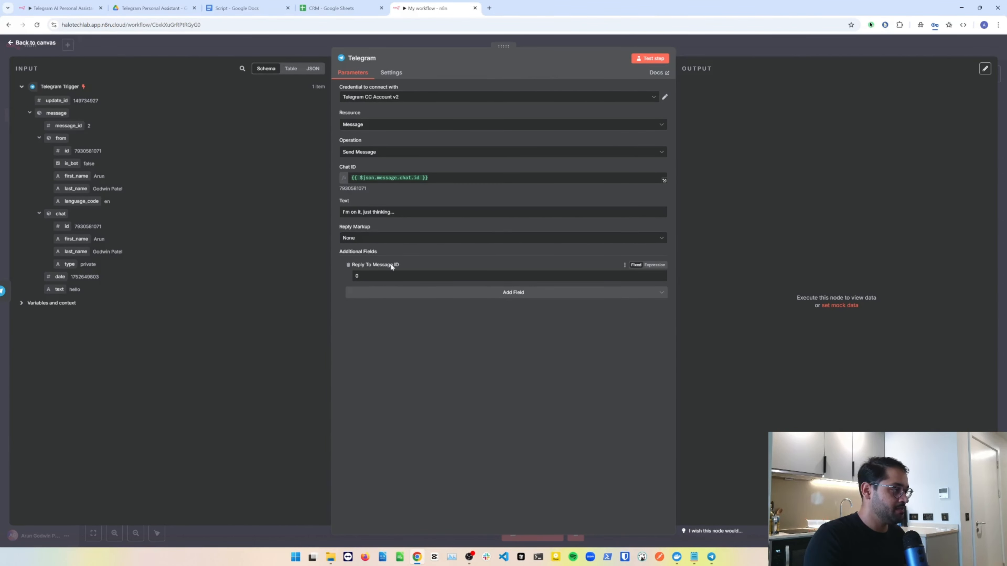
{"action": "left_click", "coordinate": [358, 276]}
{"action": "key", "text": "BackSpace"}
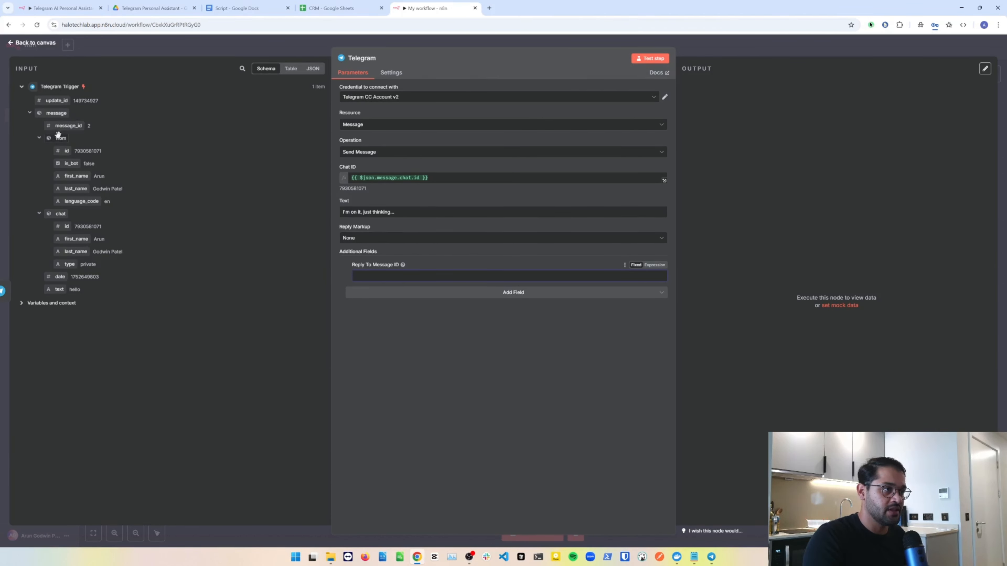
{"action": "left_click_drag", "start_coordinate": [76, 130], "coordinate": [398, 277]}
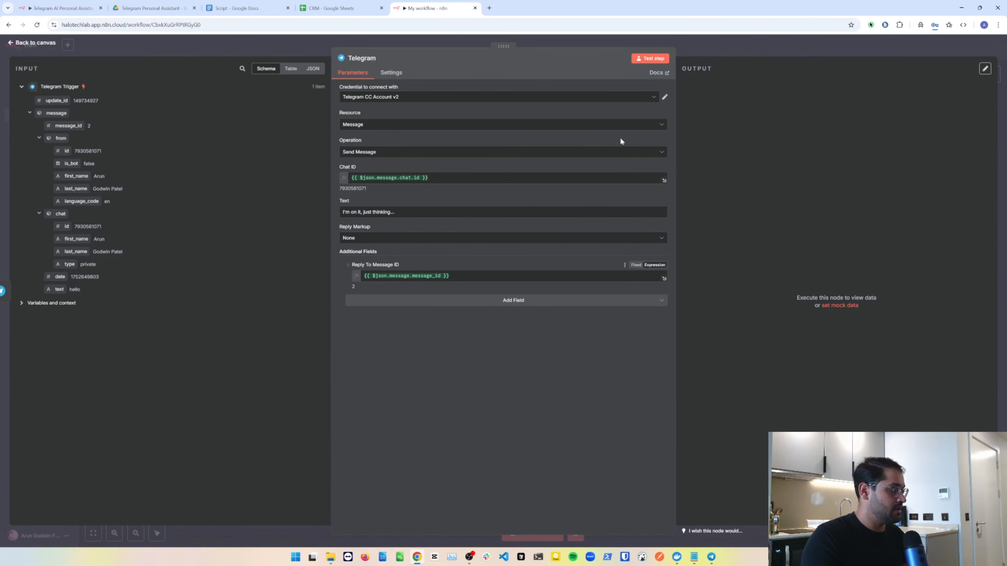
Test the message node, check the bot's reply to "hello" in Telegram, and return to n8n
{"action": "left_click", "coordinate": [647, 60]}
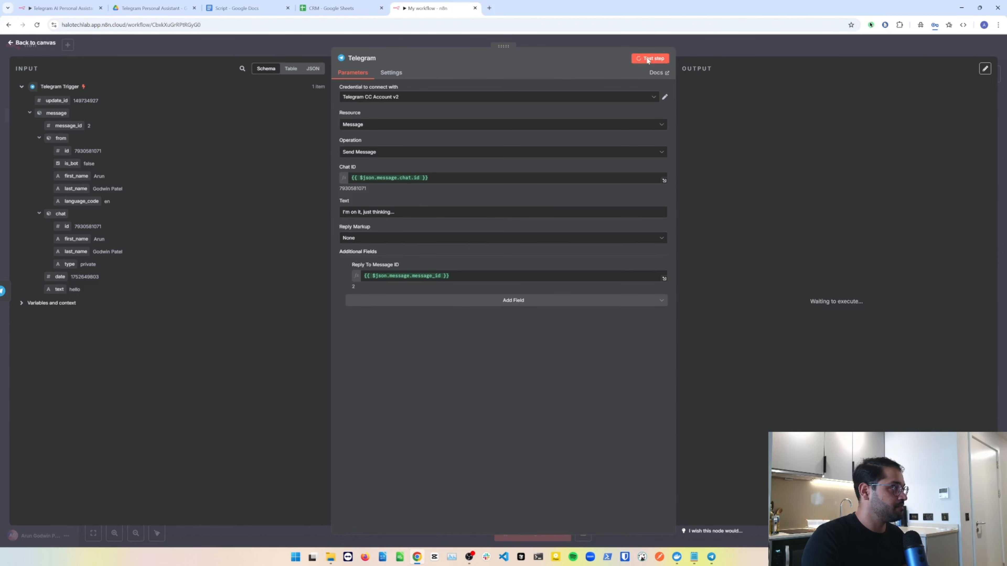
{"action": "left_click", "coordinate": [711, 557]}
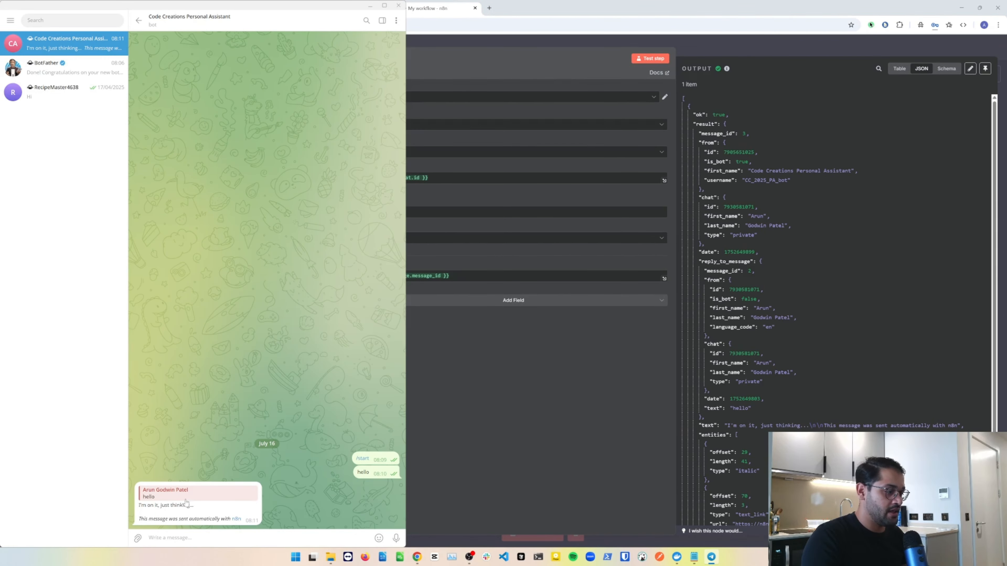
{"action": "double_click", "coordinate": [363, 472]}
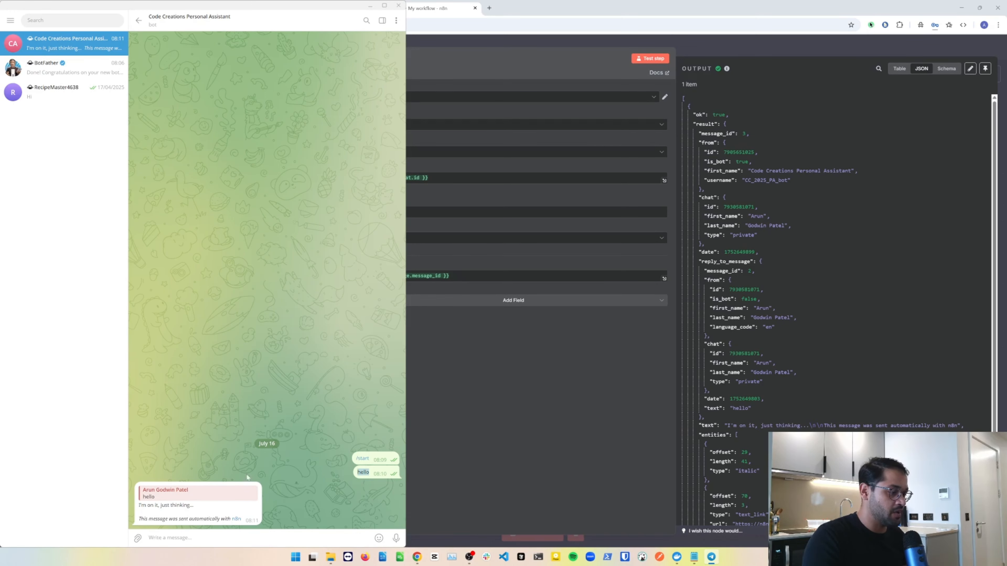
{"action": "triple_click", "coordinate": [139, 509]}
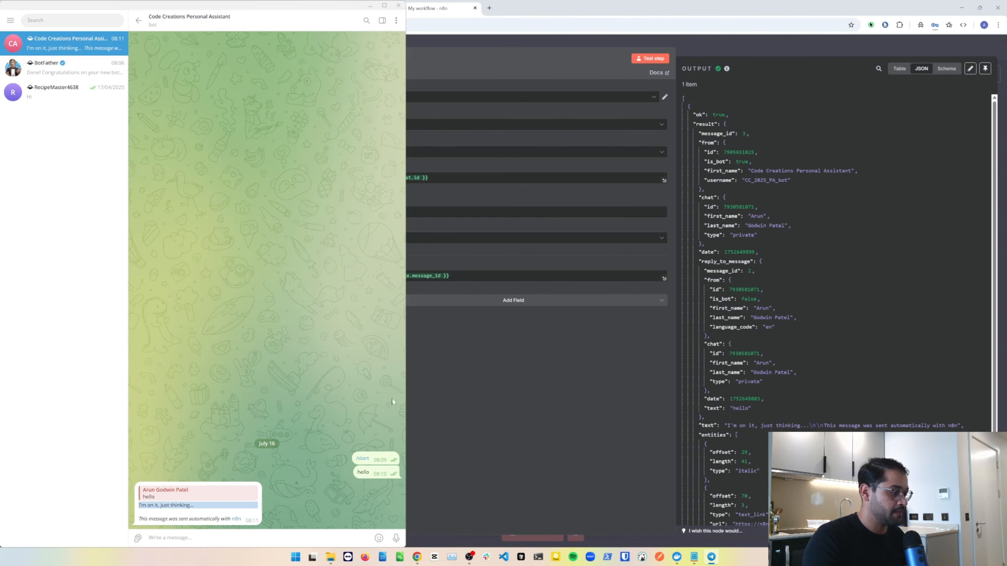
{"action": "left_click", "coordinate": [527, 363]}
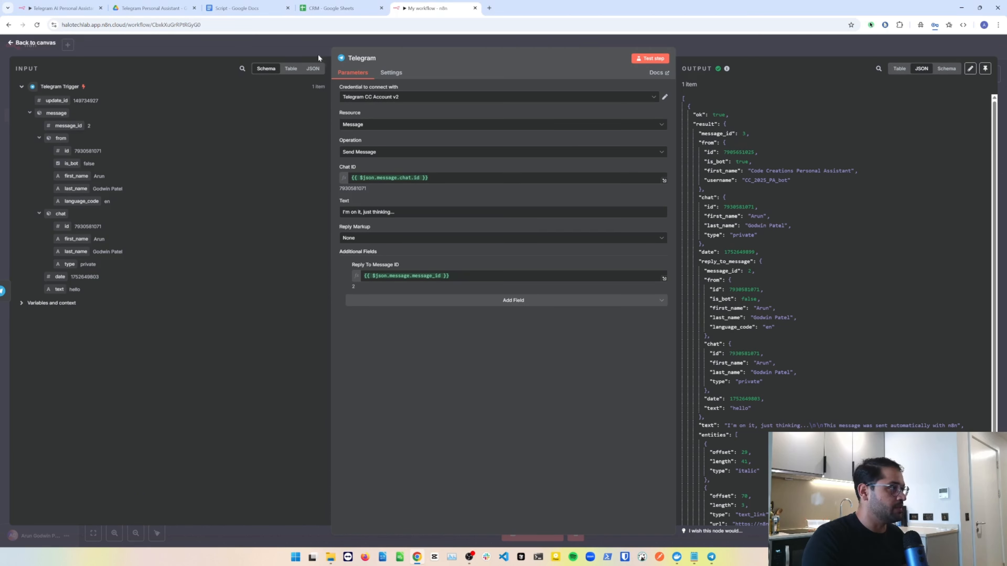
Rename the Telegram message node to "Send Confirmation" and return to the canvas
{"action": "left_click", "coordinate": [362, 58]}
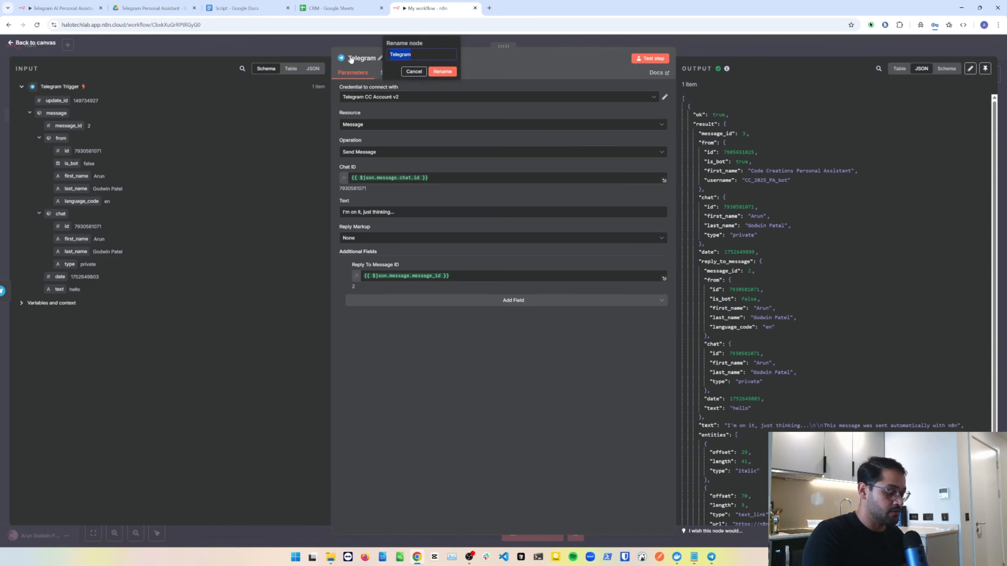
{"action": "type", "text": "Send Confirmation"}
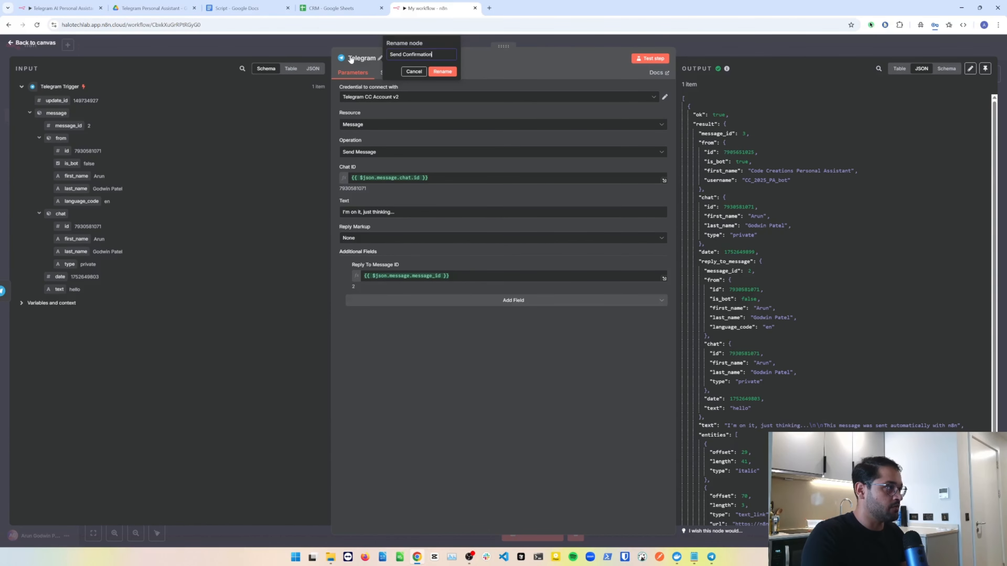
{"action": "key", "text": "Return"}
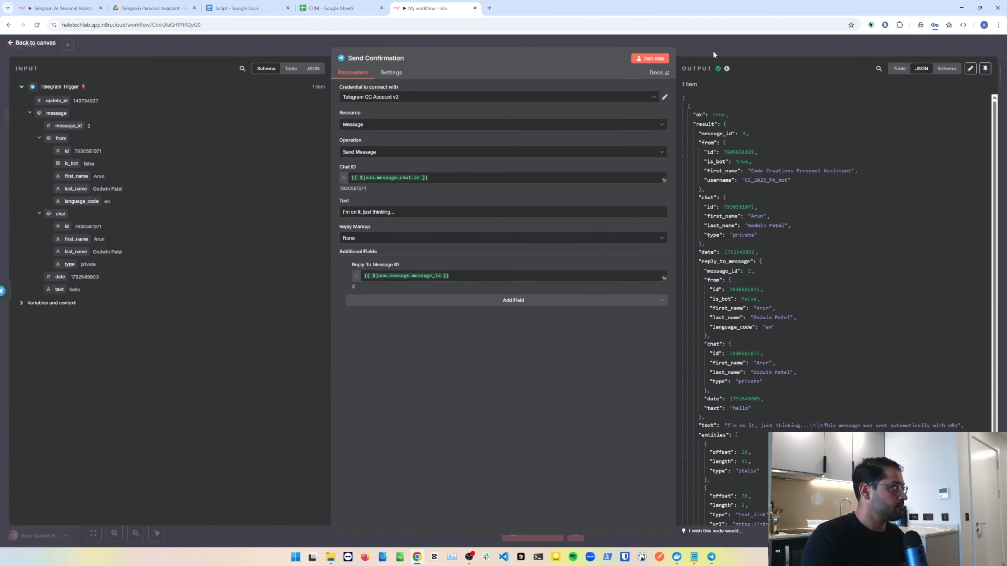
{"action": "left_click", "coordinate": [715, 47]}
Reopen the Send Confirmation node, unpin its output data and return to the canvas
{"action": "double_click", "coordinate": [492, 284]}
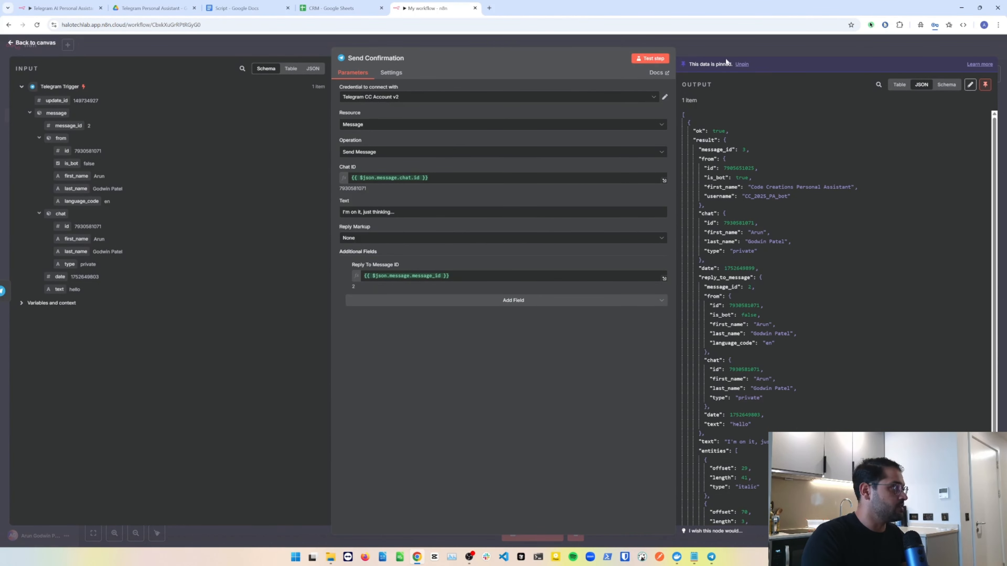
{"action": "left_click", "coordinate": [984, 84]}
{"action": "left_click", "coordinate": [718, 46]}
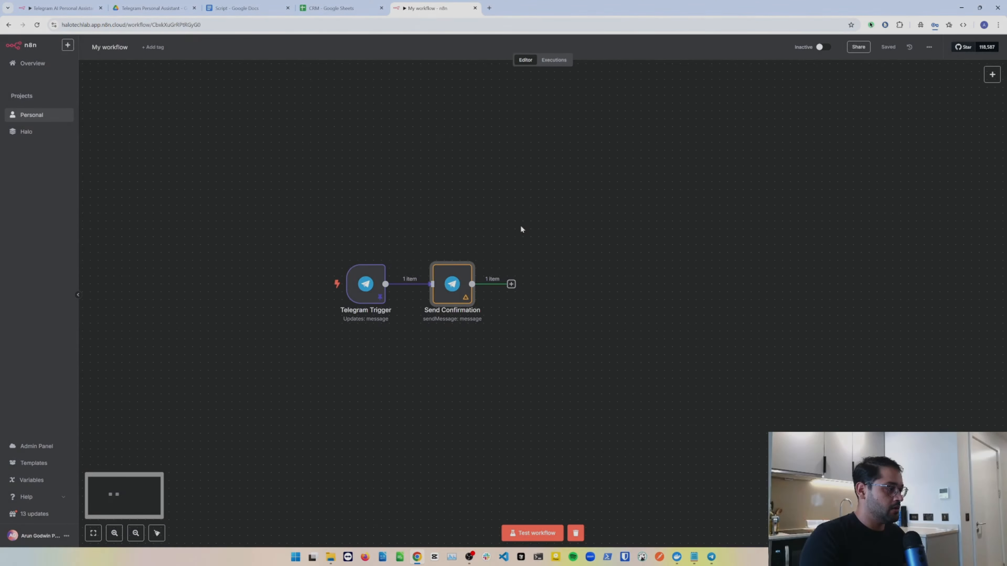
Add a Switch node after the Send Confirmation node
{"action": "scroll", "coordinate": [521, 229], "scroll_direction": "down", "scroll_amount": 1}
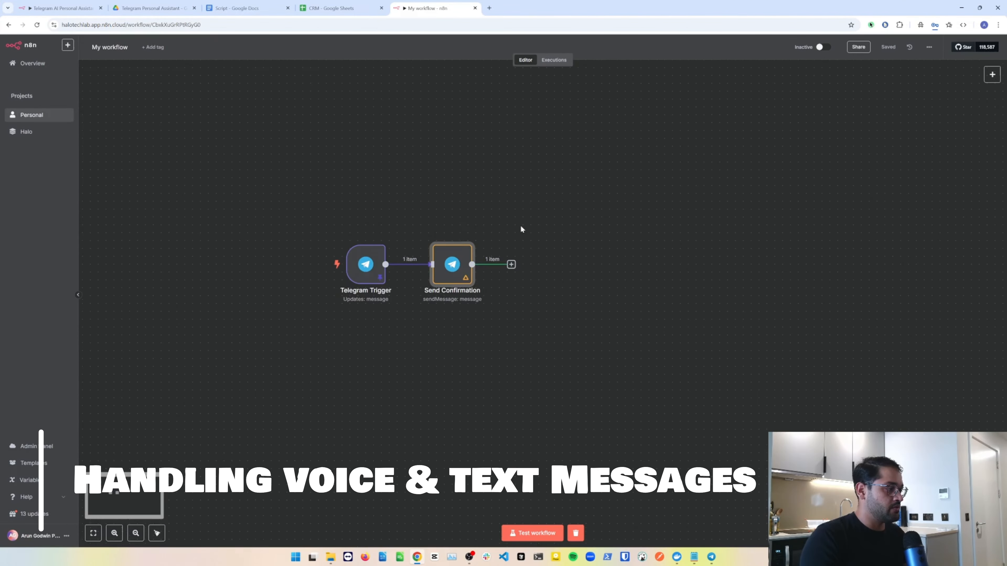
{"action": "scroll", "coordinate": [521, 229], "scroll_direction": "right", "scroll_amount": 3}
{"action": "scroll", "coordinate": [467, 239], "scroll_direction": "up", "scroll_amount": 1}
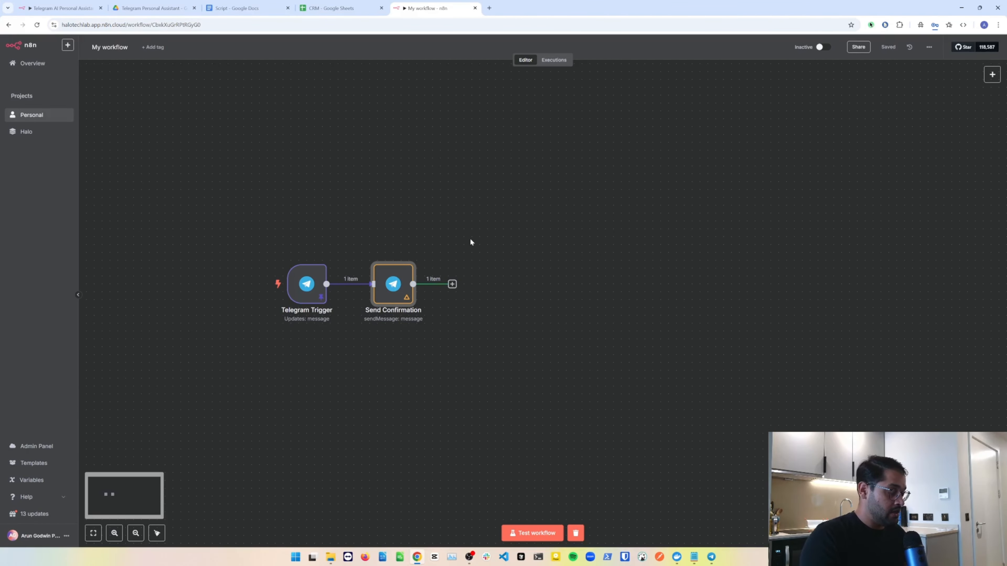
{"action": "left_click", "coordinate": [452, 284]}
{"action": "type", "text": "switch"}
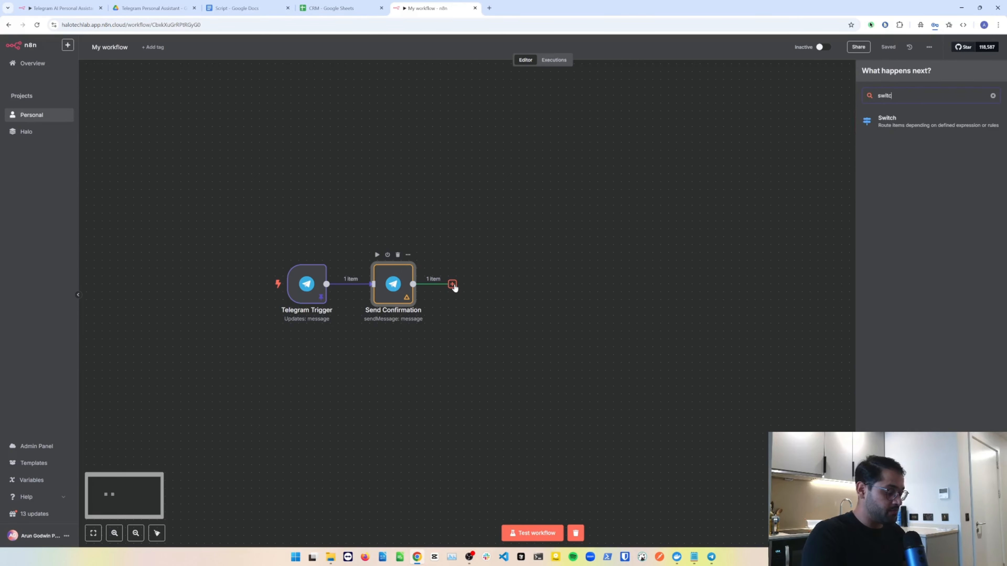
{"action": "left_click", "coordinate": [896, 123]}
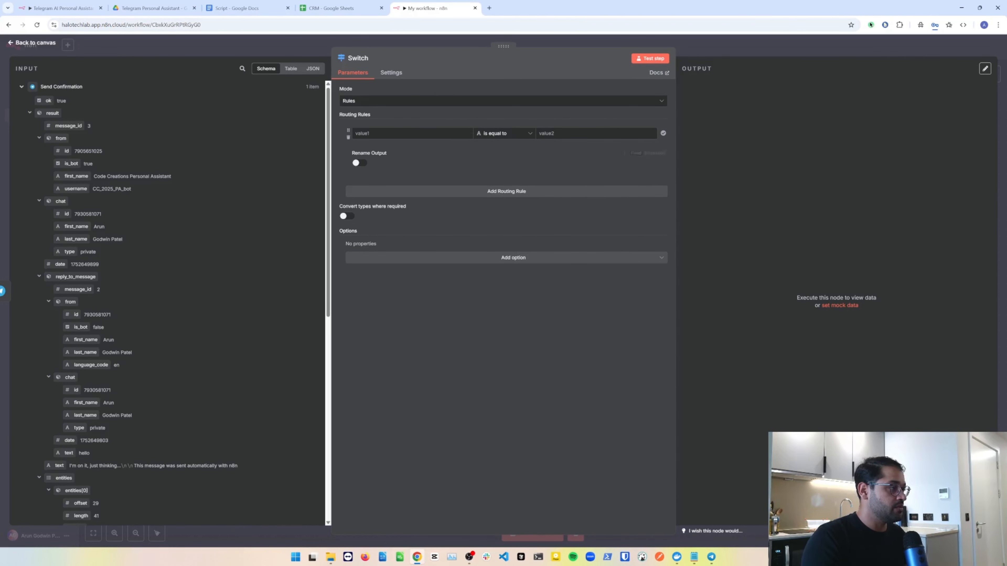
Set the first routing rule to check that {{ $('Telegram Trigger').item.json.message.voice.file_id }} does not exist, as a string condition
{"action": "left_click", "coordinate": [461, 123]}
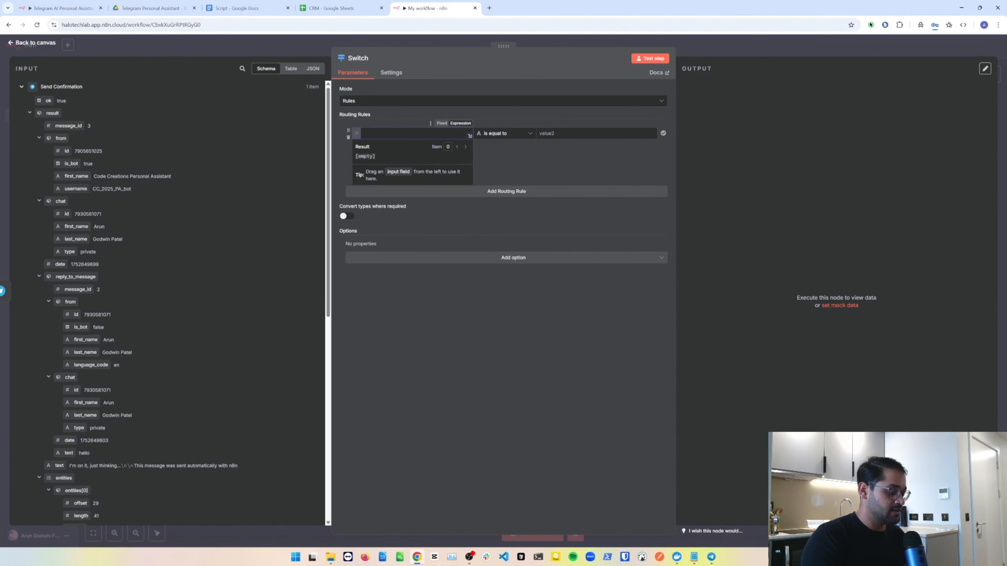
{"action": "type", "text": "{{ $('Telegram Trigger').item.json.message.voice.file_id }}"}
{"action": "left_click", "coordinate": [501, 164]}
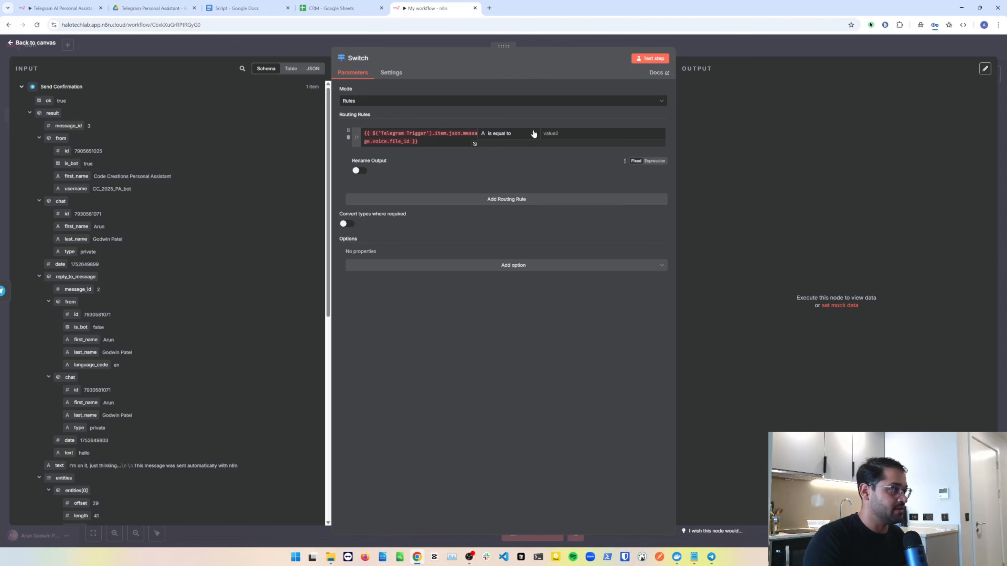
{"action": "left_click", "coordinate": [531, 135]}
{"action": "mouse_move", "coordinate": [511, 157]}
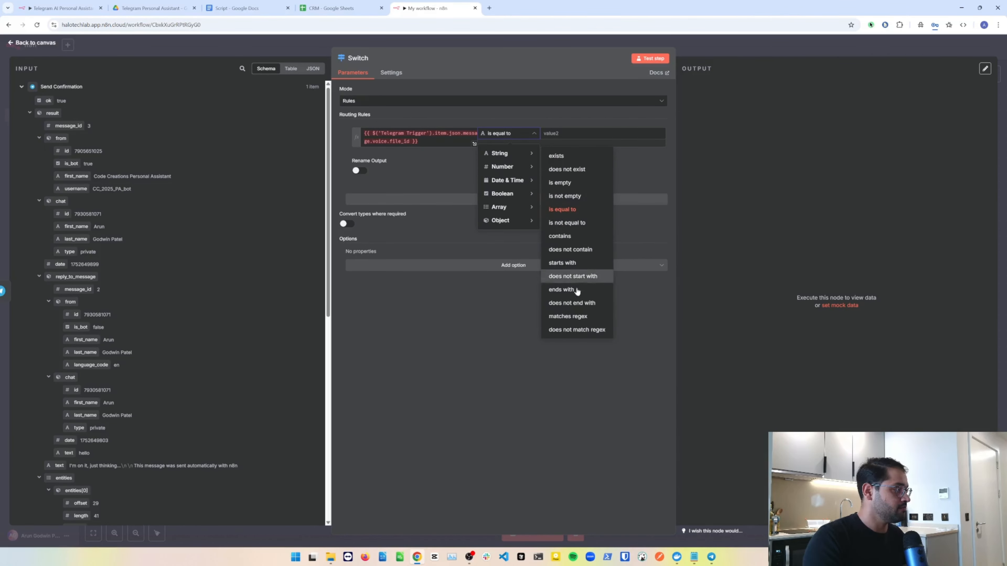
{"action": "left_click", "coordinate": [570, 169]}
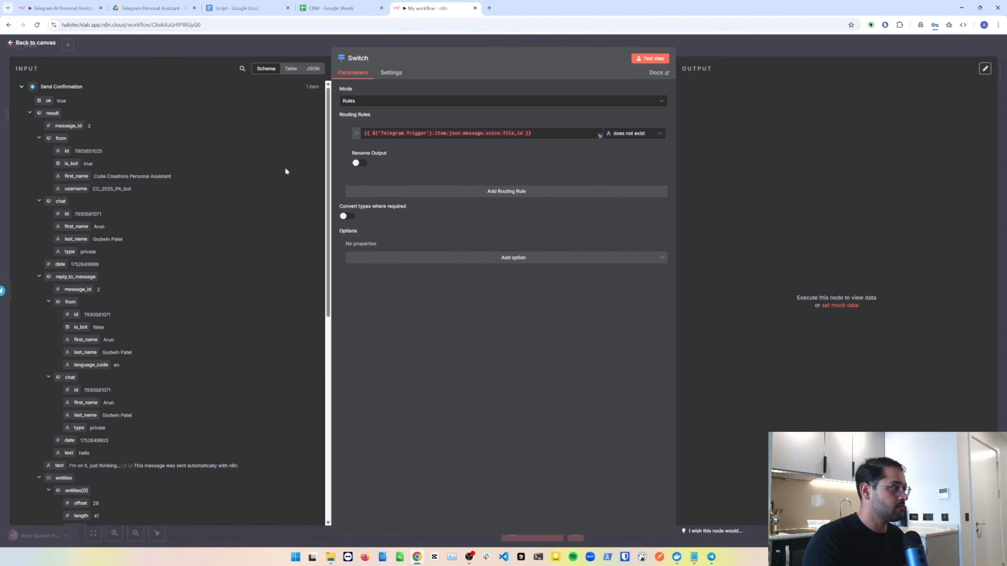
Enable output renaming for the first routing rule and name its output "Text"
{"action": "left_click", "coordinate": [357, 163]}
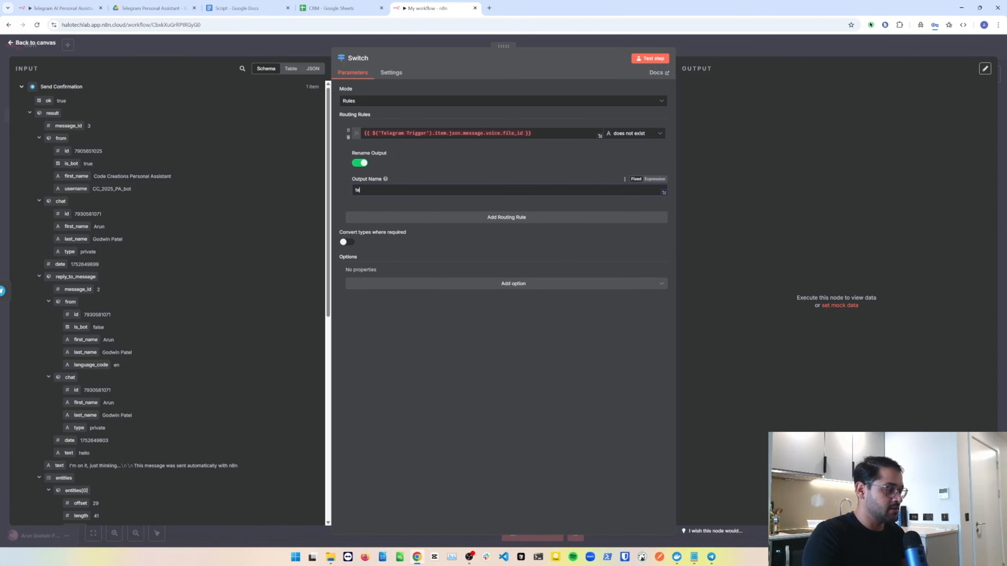
{"action": "type", "text": "tezxt"}
{"action": "type", "text": "Text"}
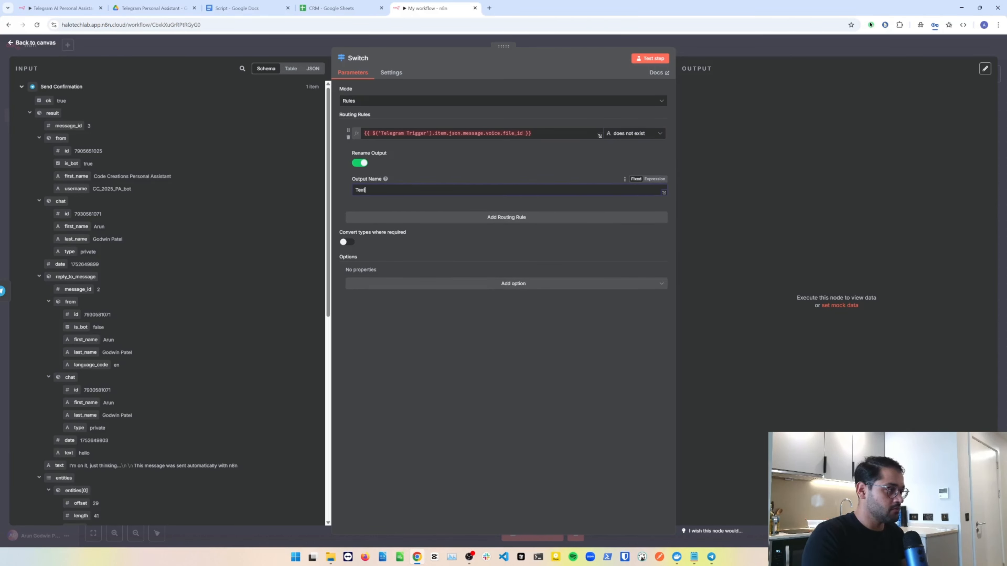
Add a second routing rule checking that {{ $('Telegram Trigger').item.json.message.voice.file_id }} exists, as a string condition
{"action": "left_click", "coordinate": [431, 218]}
{"action": "left_click", "coordinate": [375, 229]}
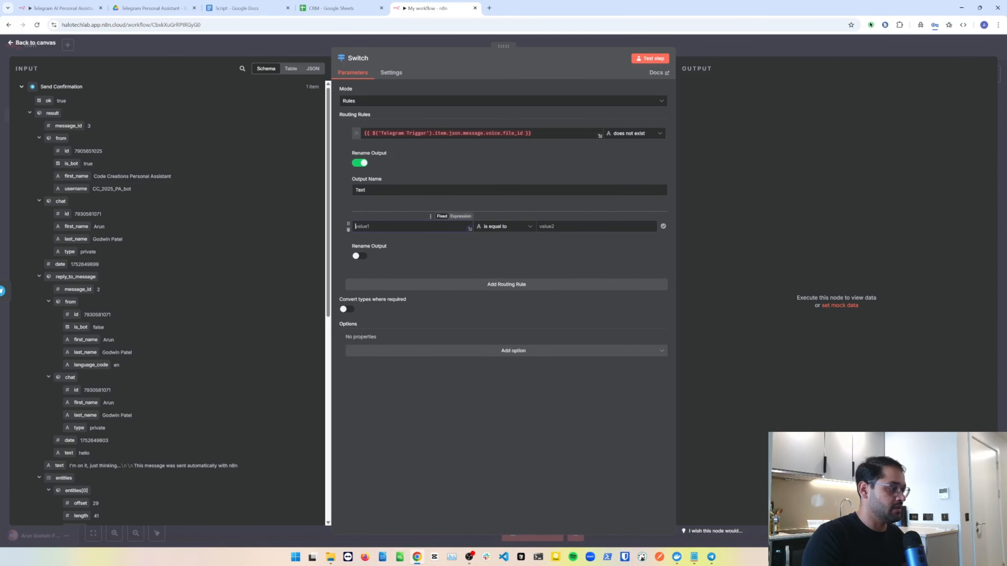
{"action": "type", "text": "{{ $('Telegram Trigger').item.json.message.voice.file_id }}"}
{"action": "left_click", "coordinate": [519, 235]}
{"action": "mouse_move", "coordinate": [505, 246]}
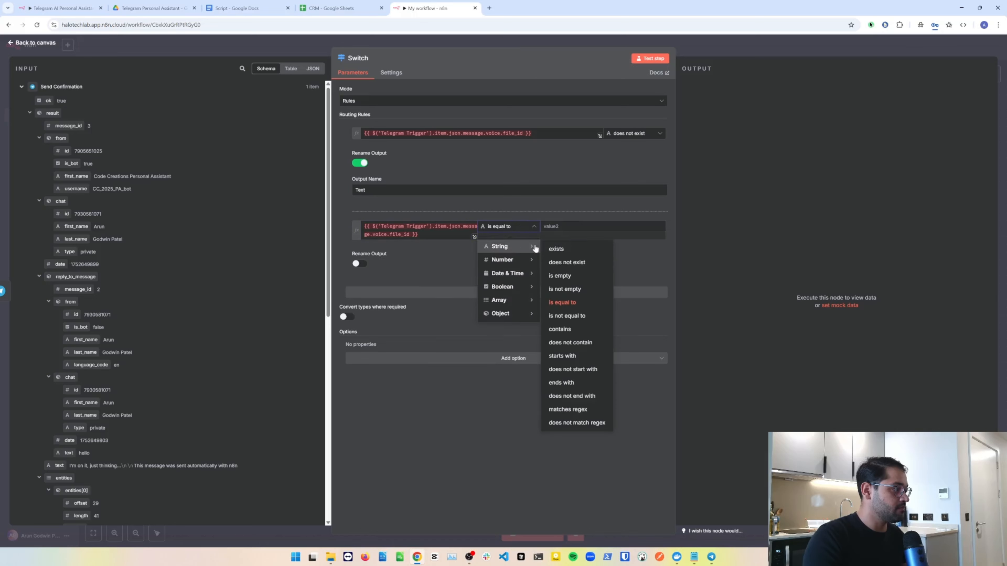
{"action": "left_click", "coordinate": [555, 250]}
{"action": "left_click", "coordinate": [617, 263]}
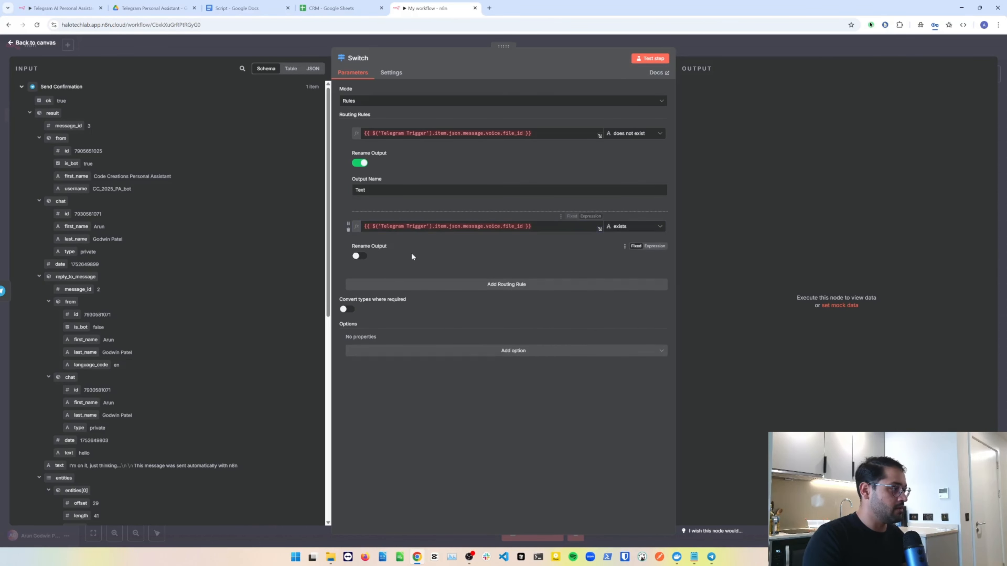
Rename the second rule's output to "Audio", test the Switch node and return to the canvas
{"action": "left_click", "coordinate": [360, 256]}
{"action": "type", "text": "Audio"}
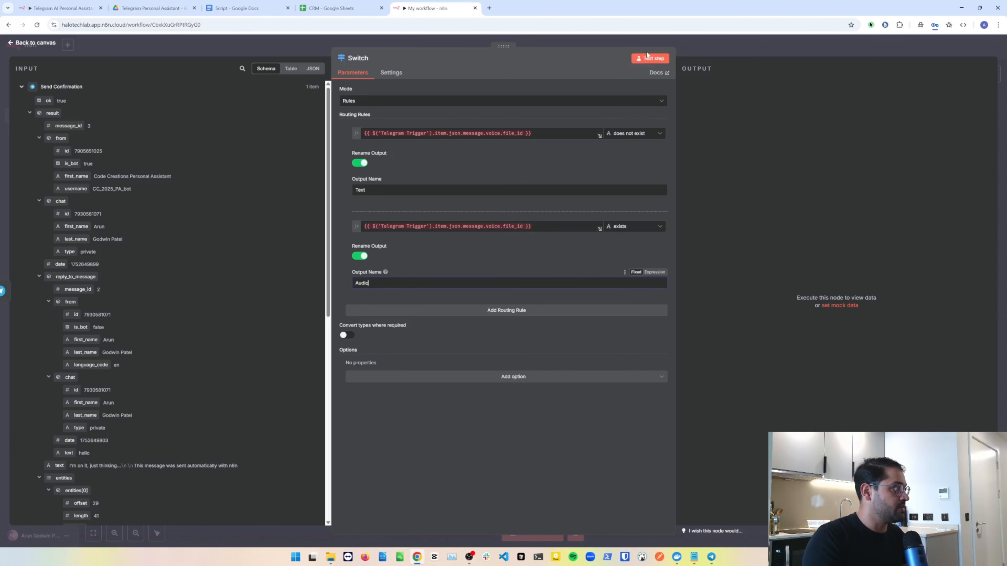
{"action": "left_click", "coordinate": [644, 60]}
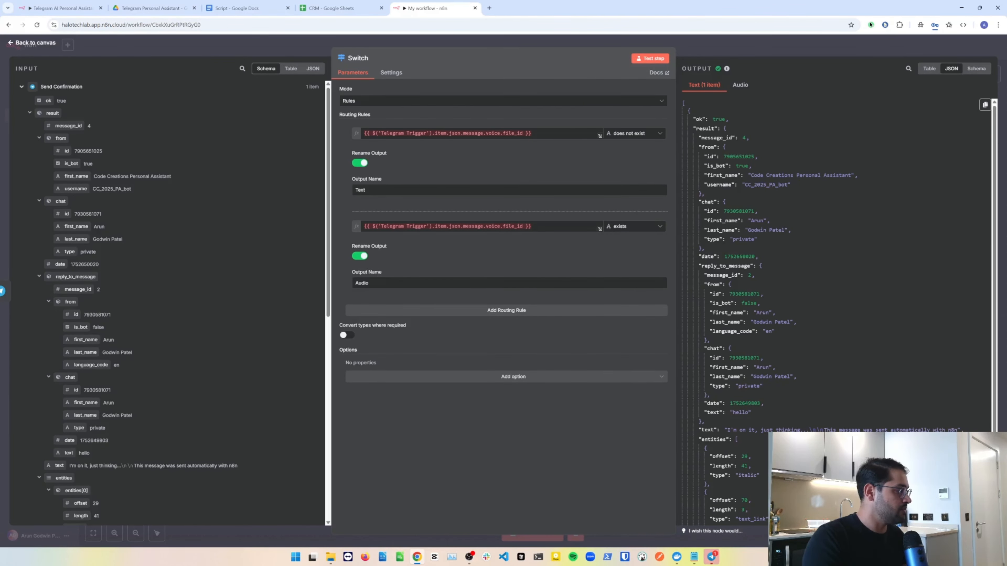
{"action": "key", "text": "Escape"}
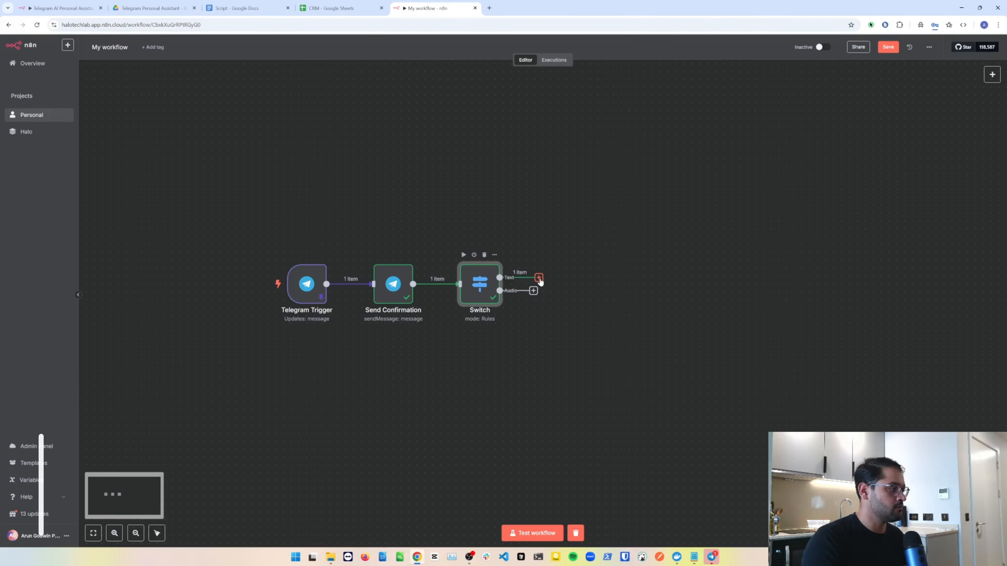
Add an OpenAI "Message a model" node to the Switch node's Text output
{"action": "left_click", "coordinate": [539, 279]}
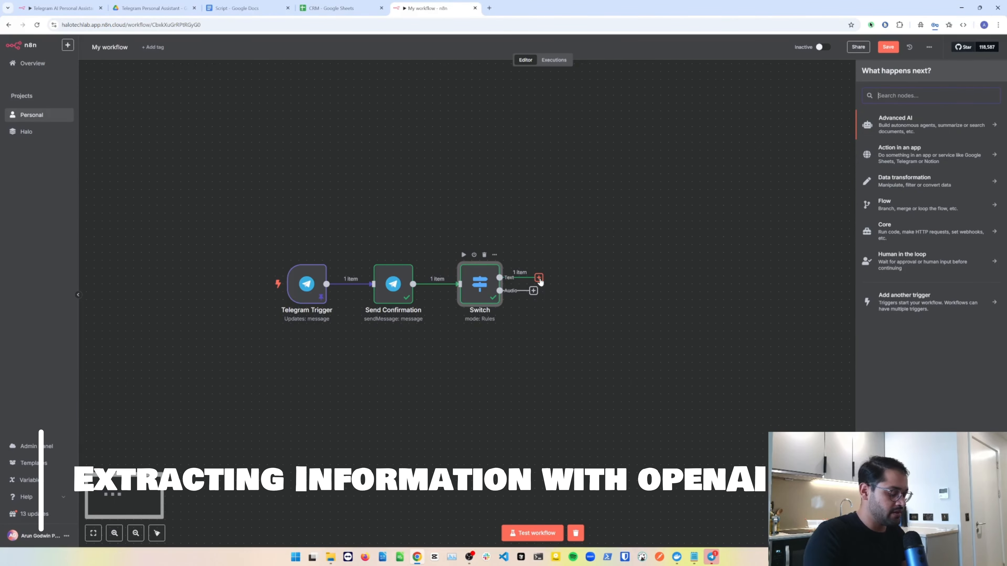
{"action": "type", "text": "open"}
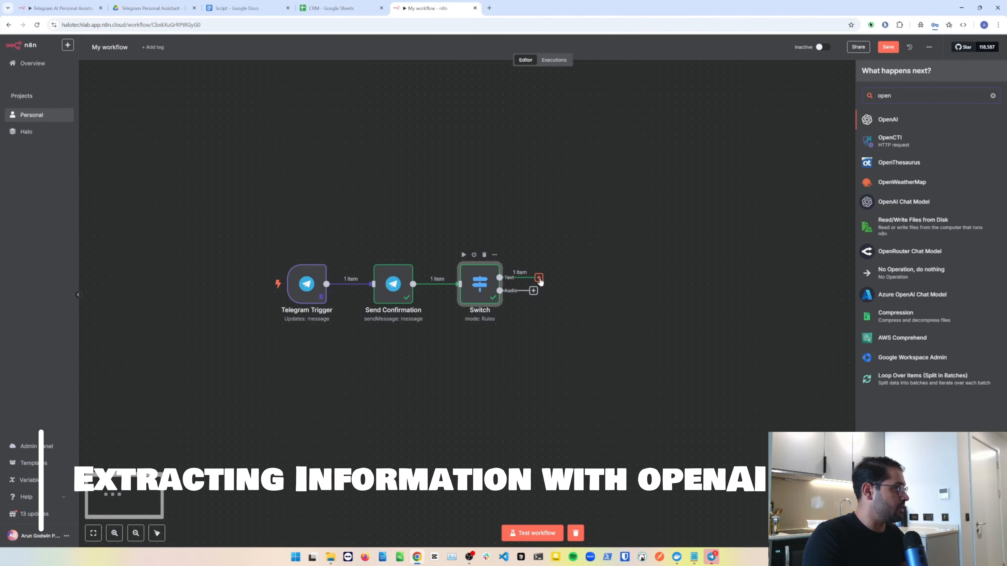
{"action": "left_click", "coordinate": [876, 120]}
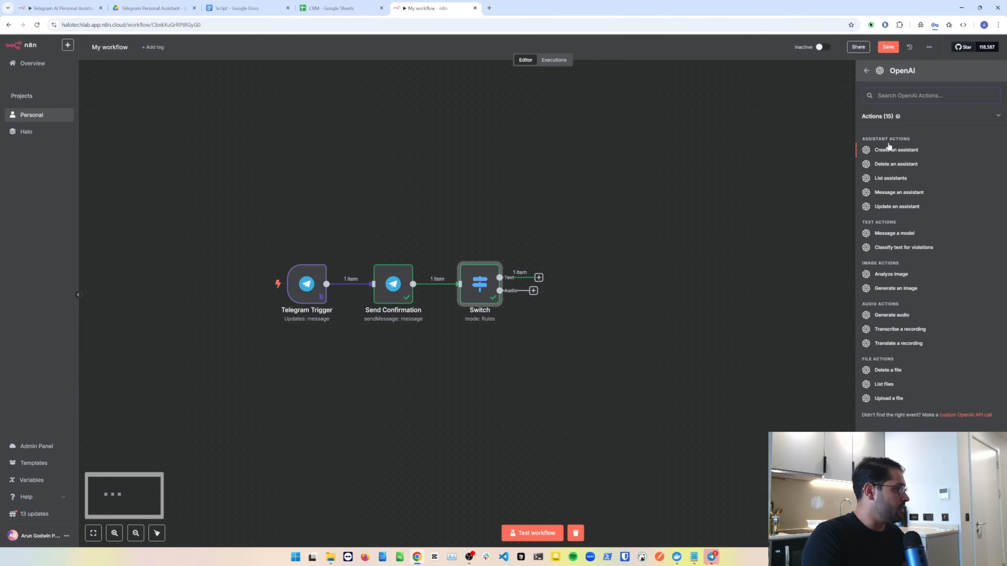
{"action": "left_click", "coordinate": [880, 234]}
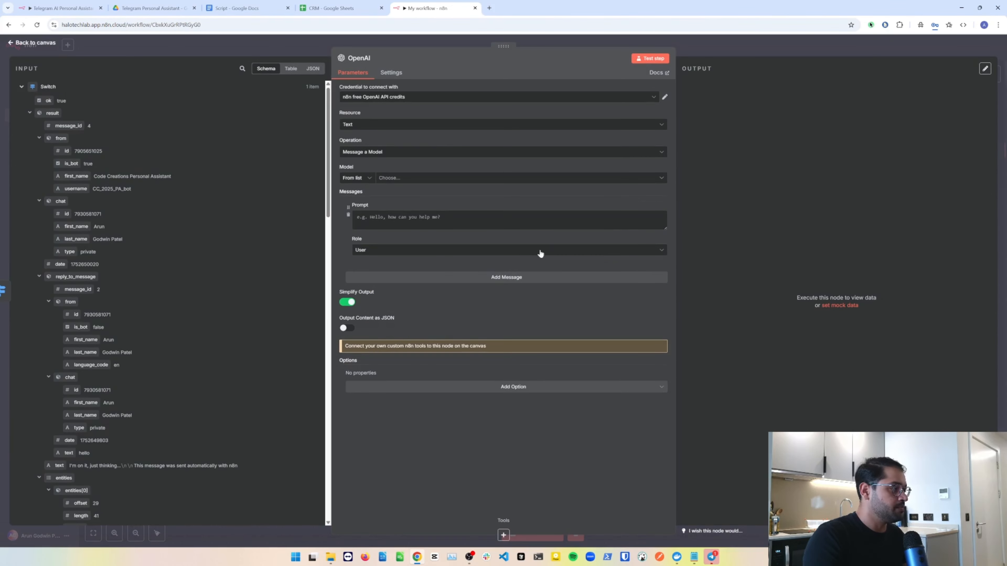
Set the OpenAI node's credential to "Code Creations OpenAI" and keep its resource as Text
{"action": "left_click", "coordinate": [425, 99]}
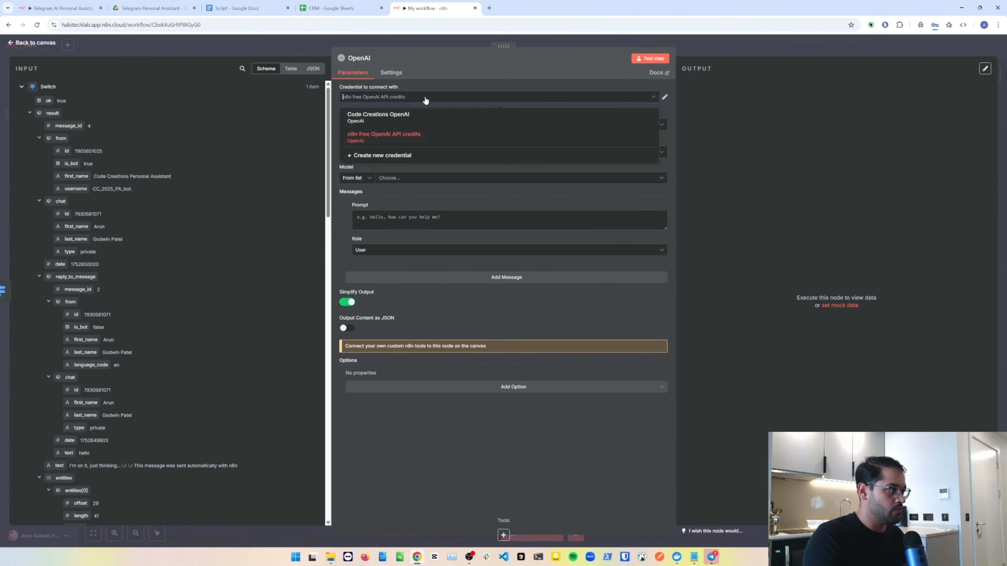
{"action": "left_click", "coordinate": [391, 117]}
{"action": "left_click", "coordinate": [397, 125]}
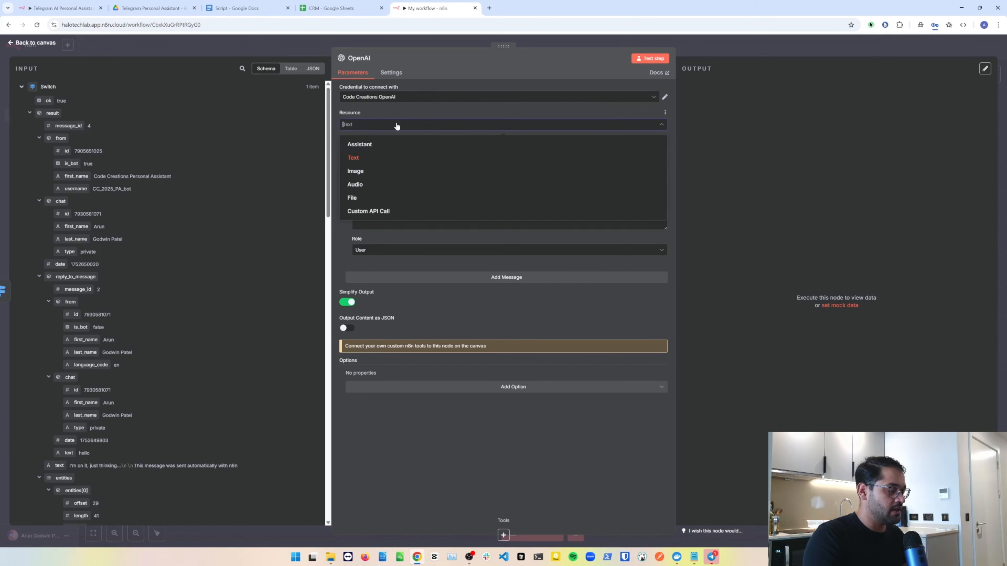
{"action": "left_click", "coordinate": [352, 159]}
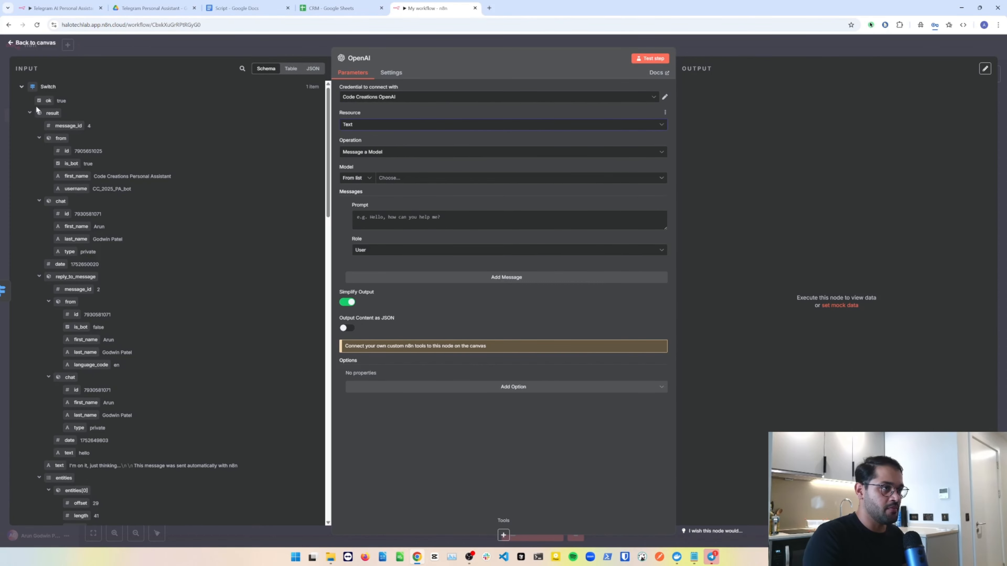
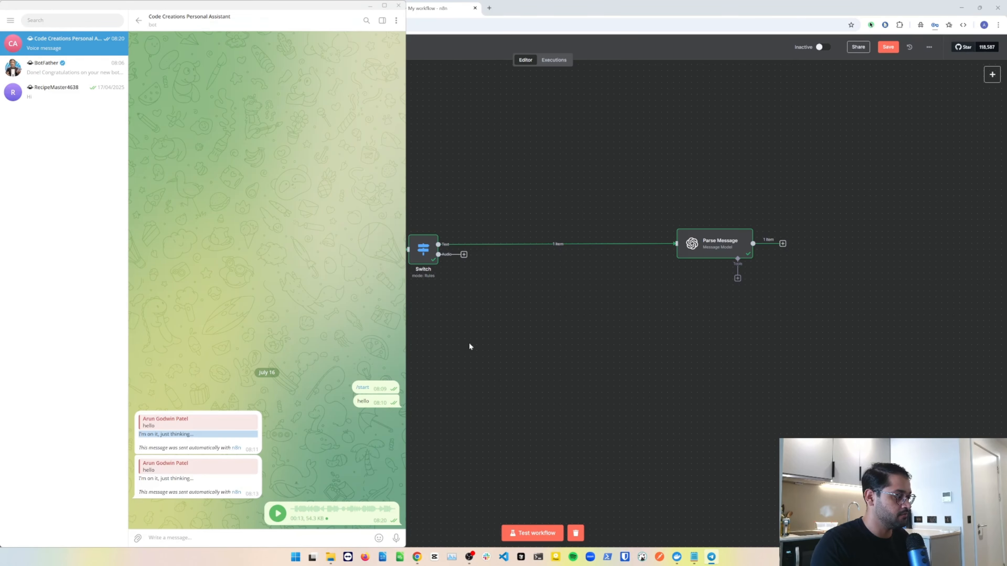
Test the workflow with the Telegram voice message, check the bot's reply in Telegram and return to n8n
{"action": "left_click", "coordinate": [469, 346]}
{"action": "left_click", "coordinate": [528, 532]}
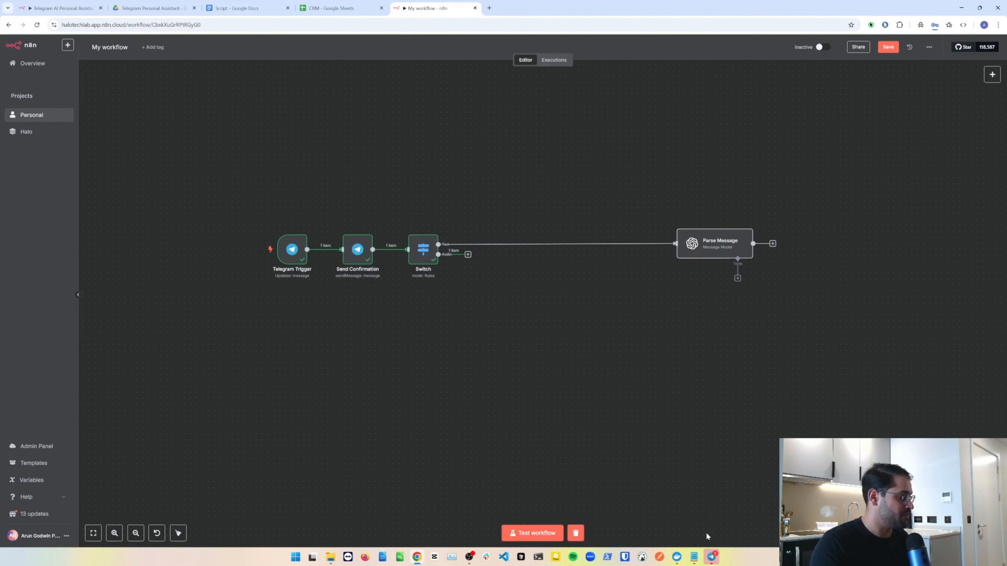
{"action": "left_click", "coordinate": [712, 557]}
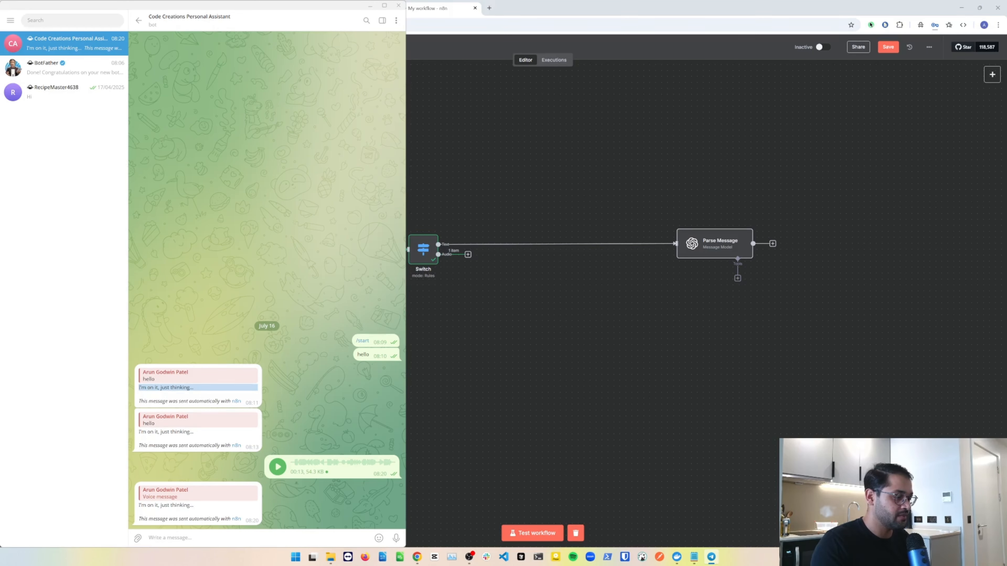
{"action": "left_click", "coordinate": [542, 409]}
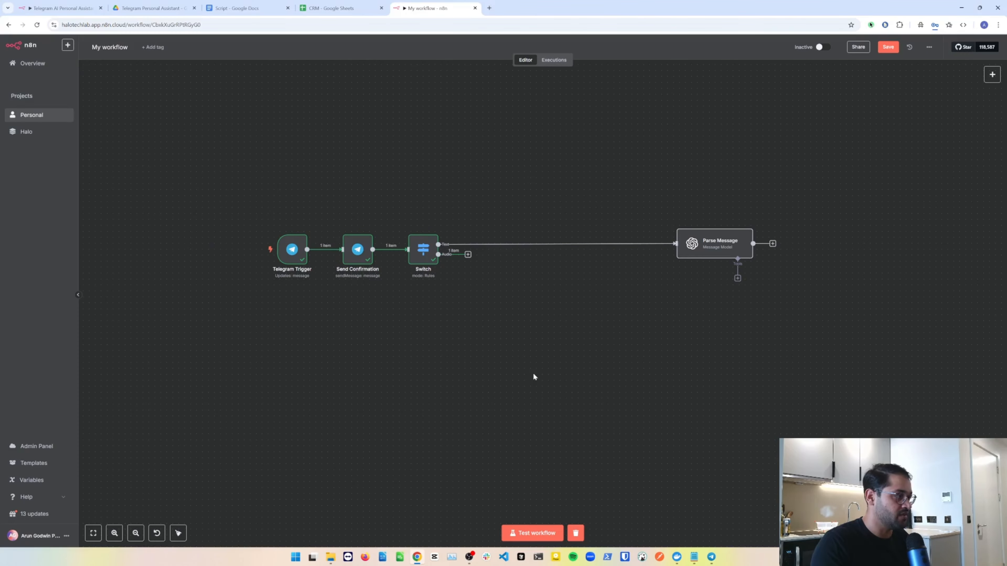
Pin the Telegram Trigger's voice message output, inspecting its file_id, and check the Switch node's routing before returning to the canvas
{"action": "double_click", "coordinate": [292, 254]}
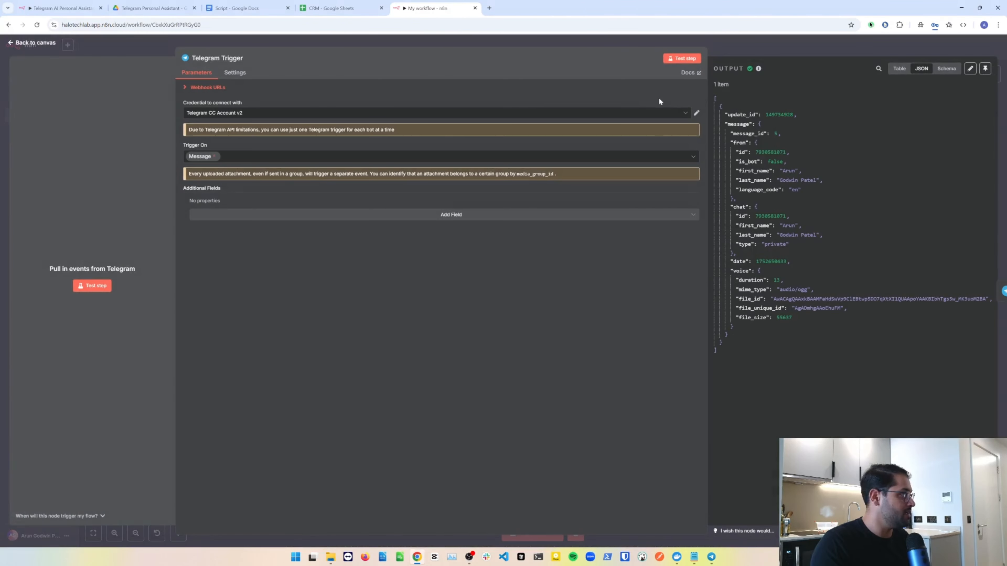
{"action": "left_click", "coordinate": [985, 68]}
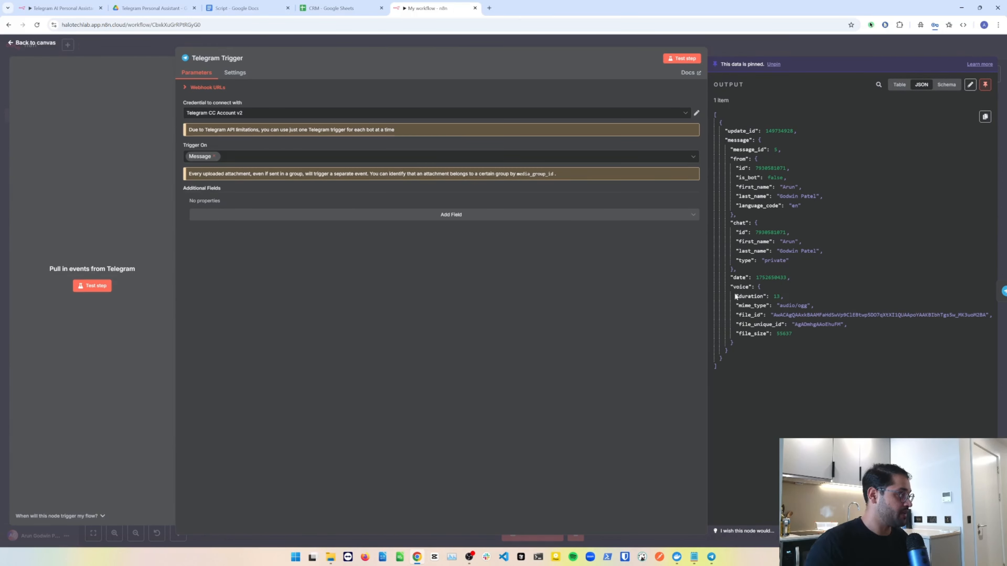
{"action": "left_click_drag", "start_coordinate": [730, 286], "coordinate": [763, 316]}
{"action": "left_click", "coordinate": [750, 347]}
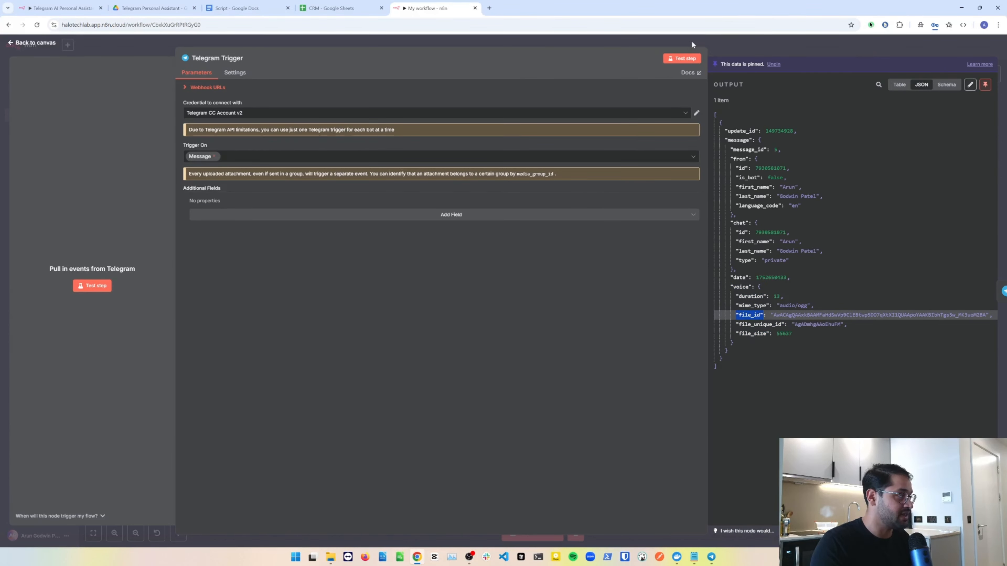
{"action": "left_click", "coordinate": [737, 43]}
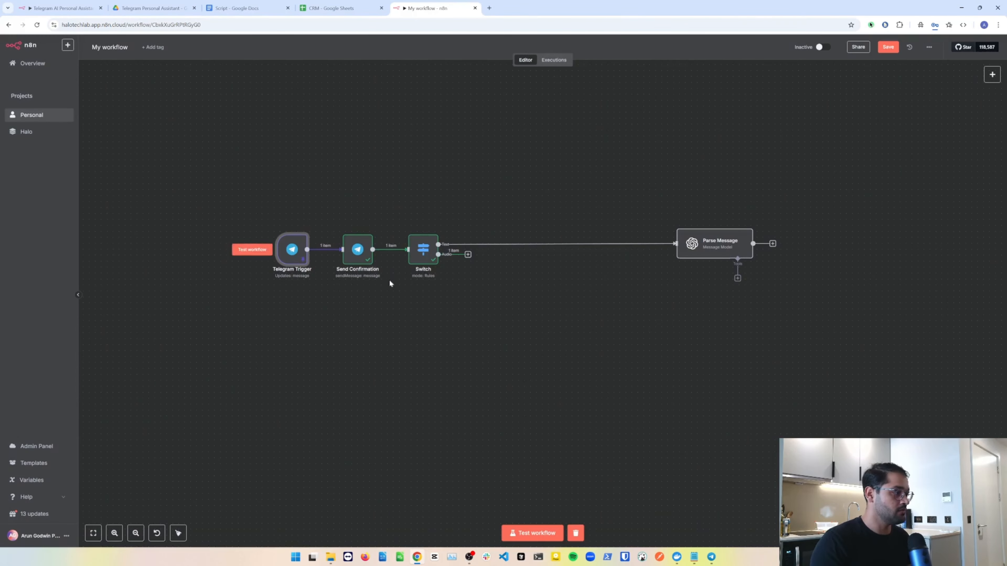
{"action": "double_click", "coordinate": [429, 246]}
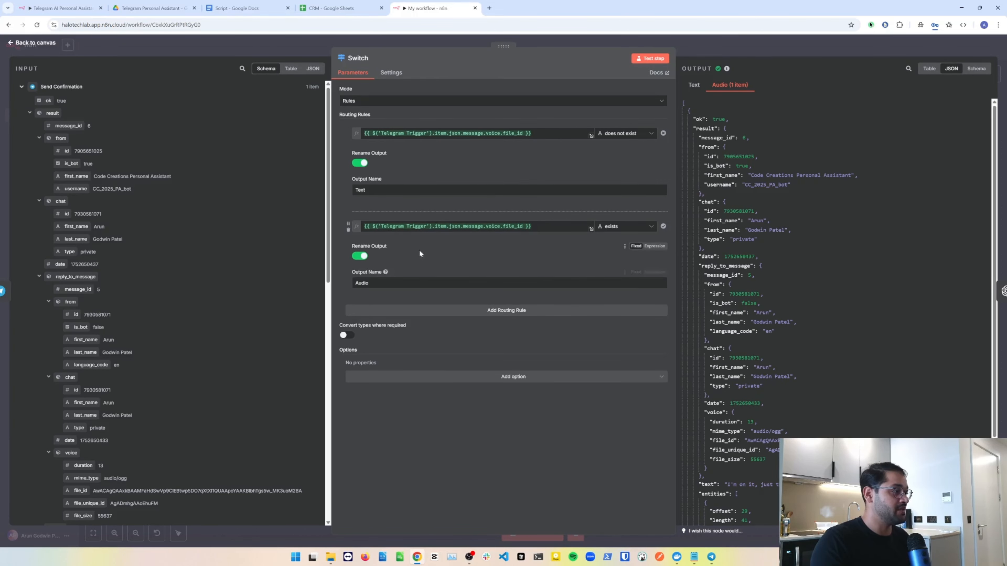
{"action": "left_click", "coordinate": [755, 49]}
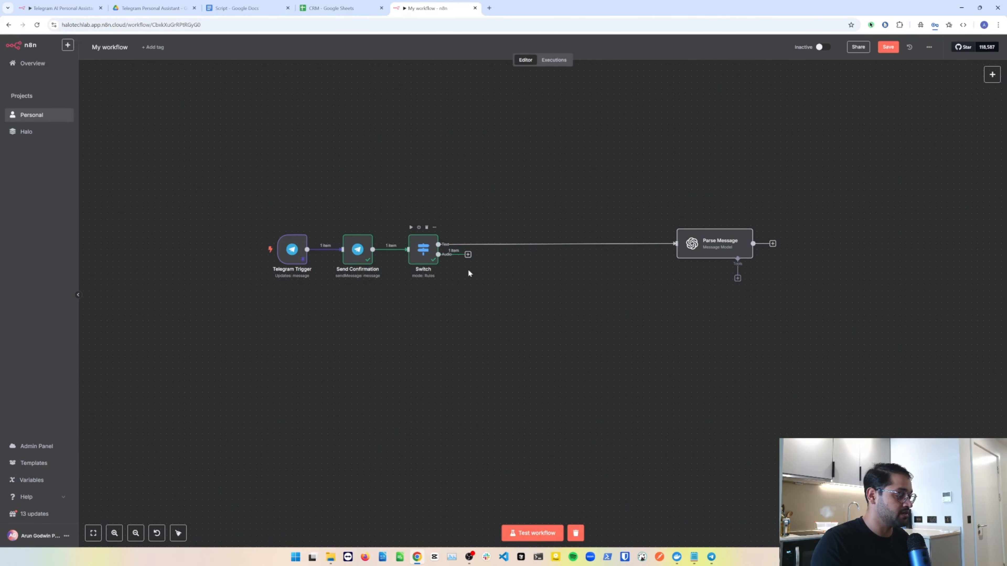
Add a Telegram "Get a file" node to the Switch node's Audio output
{"action": "left_click", "coordinate": [469, 255]}
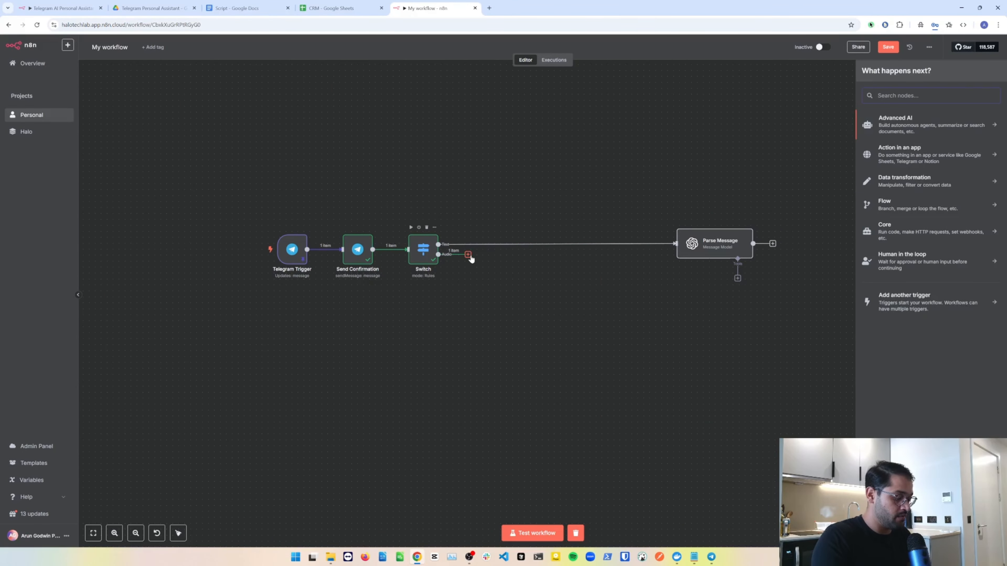
{"action": "type", "text": "telegr"}
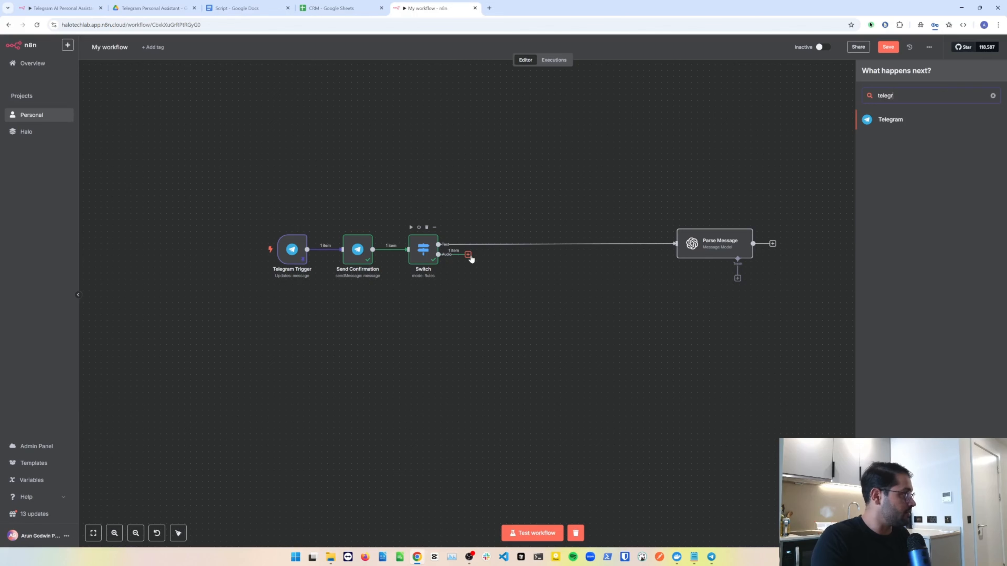
{"action": "key", "text": "Return"}
{"action": "type", "text": "get a f"}
{"action": "scroll", "coordinate": [487, 269], "scroll_direction": "right", "scroll_amount": 2}
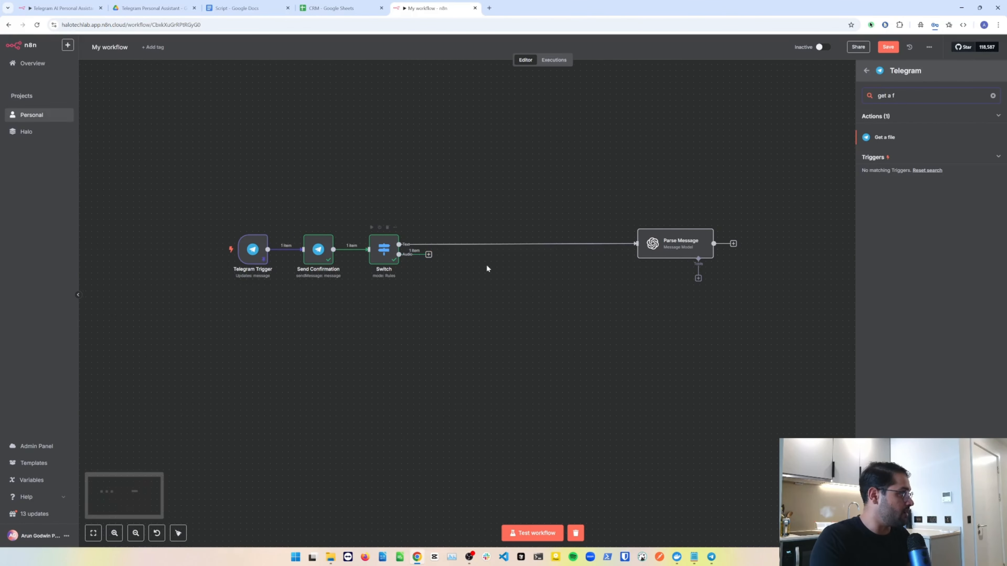
{"action": "left_click", "coordinate": [872, 137]}
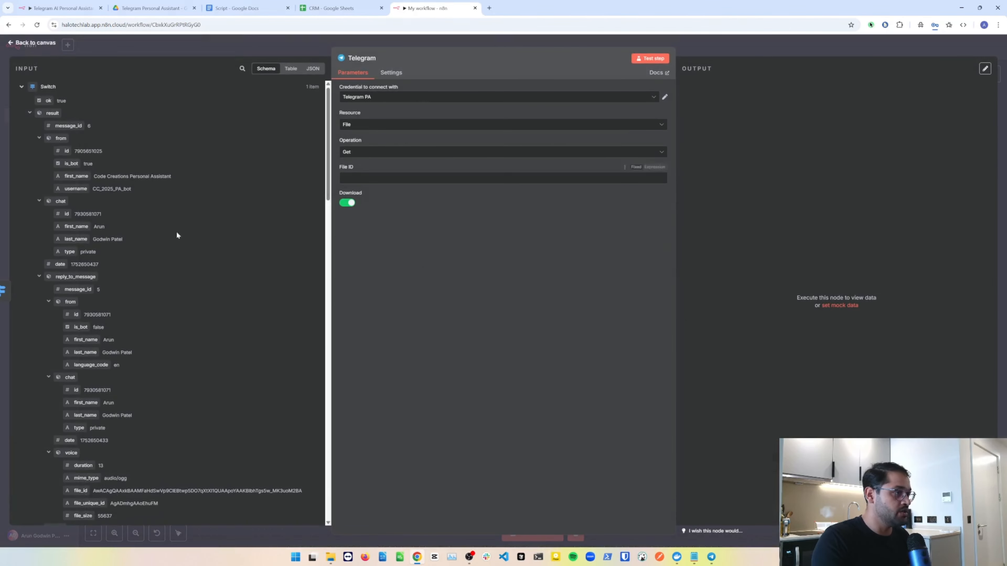
Map the Telegram node's File ID to the Telegram Trigger's voice file_id
{"action": "left_click", "coordinate": [22, 87]}
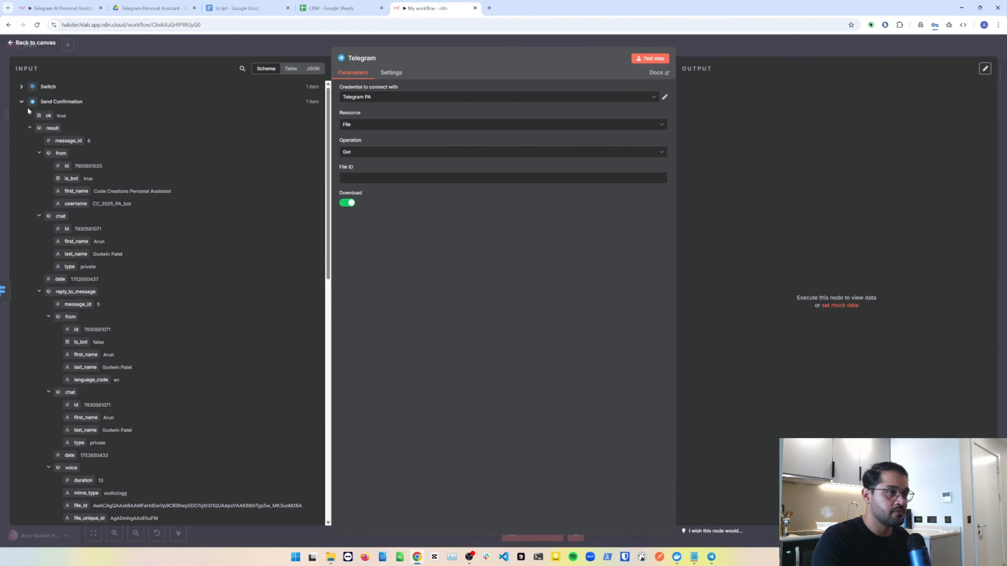
{"action": "left_click", "coordinate": [22, 102]}
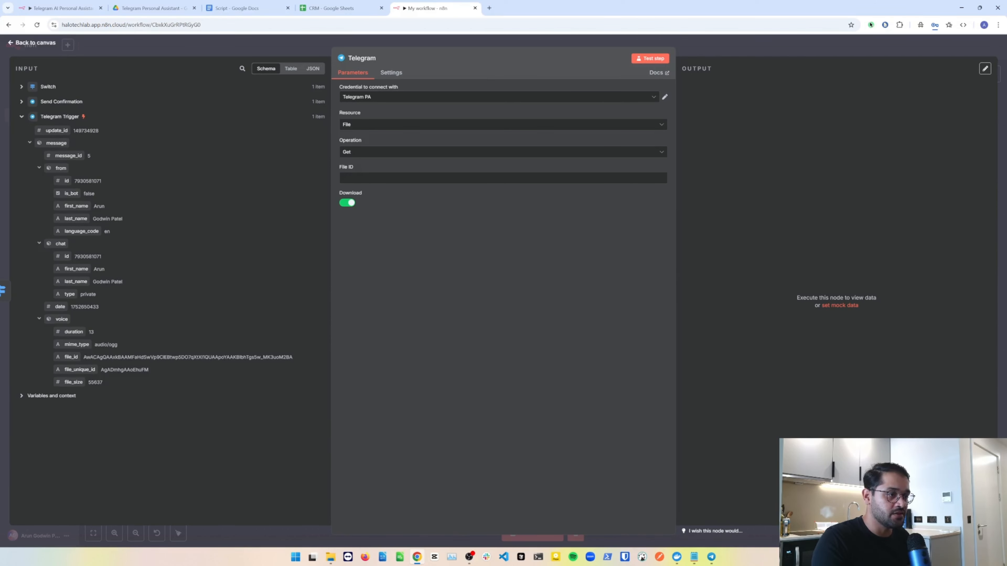
{"action": "left_click_drag", "start_coordinate": [75, 357], "coordinate": [441, 183]}
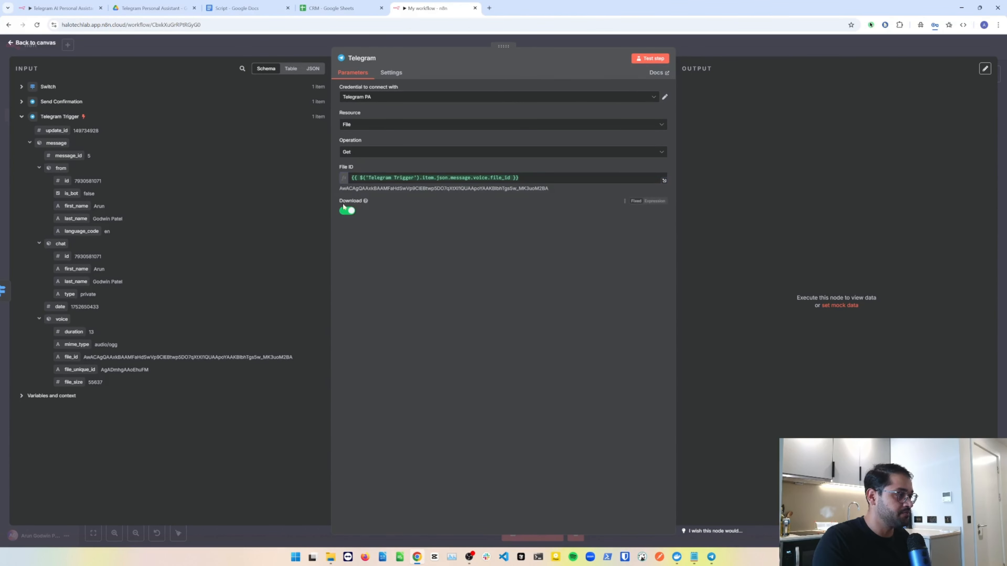
Rename the Telegram node to "Get Audio File" and test it
{"action": "left_click", "coordinate": [374, 56]}
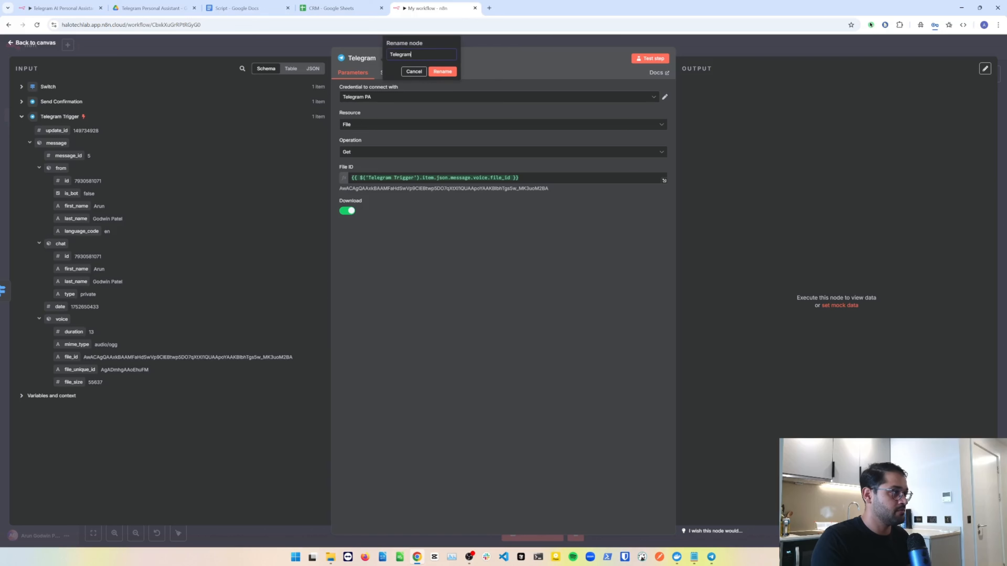
{"action": "type", "text": "Get"}
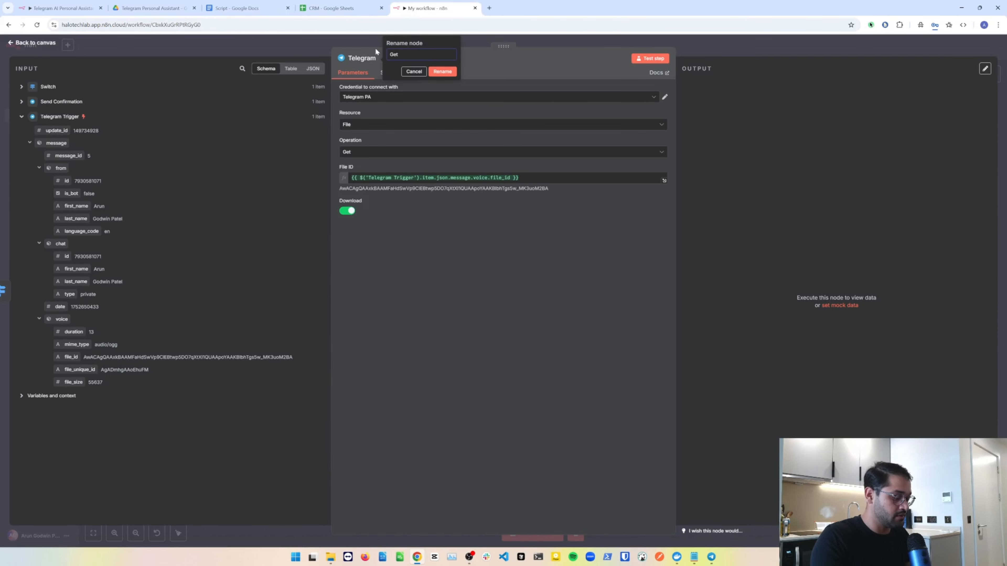
{"action": "type", "text": " Audio File"}
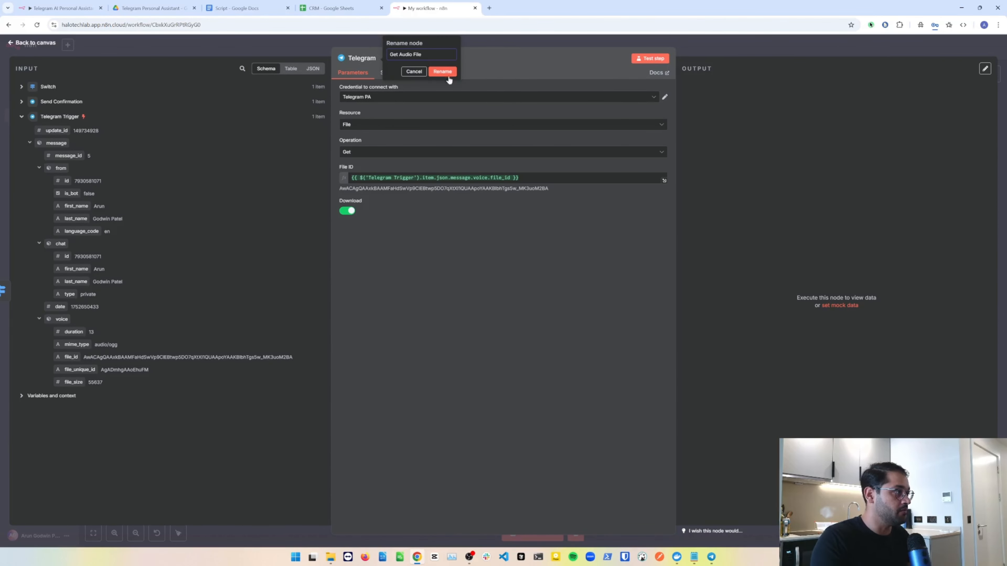
{"action": "left_click", "coordinate": [443, 72]}
{"action": "left_click", "coordinate": [649, 59]}
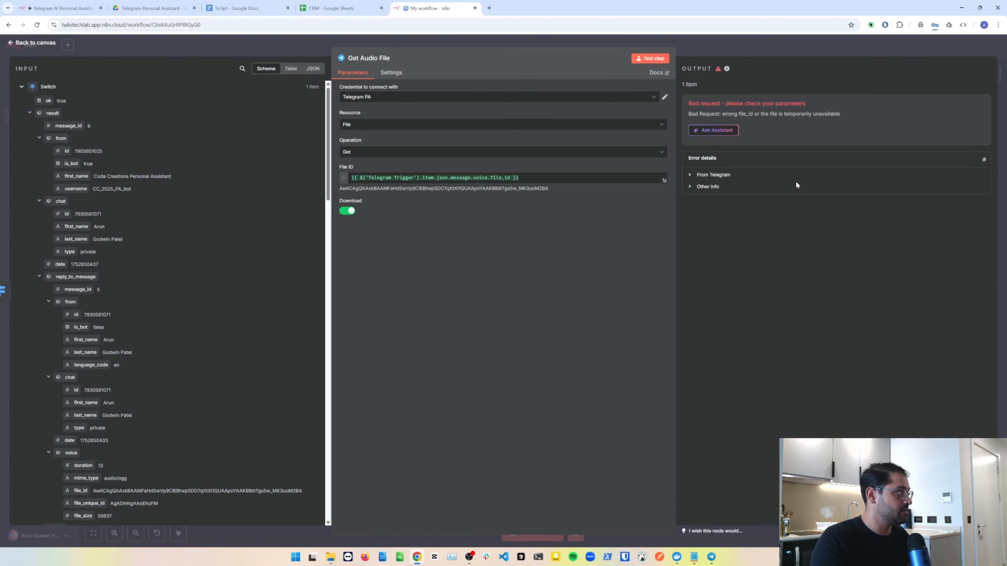
Replace the File ID with the Switch output's reply_to_message voice file_id, retest the node and expand Telegram's error details
{"action": "left_click_drag", "start_coordinate": [528, 178], "coordinate": [314, 175]}
{"action": "key", "text": "BackSpace"}
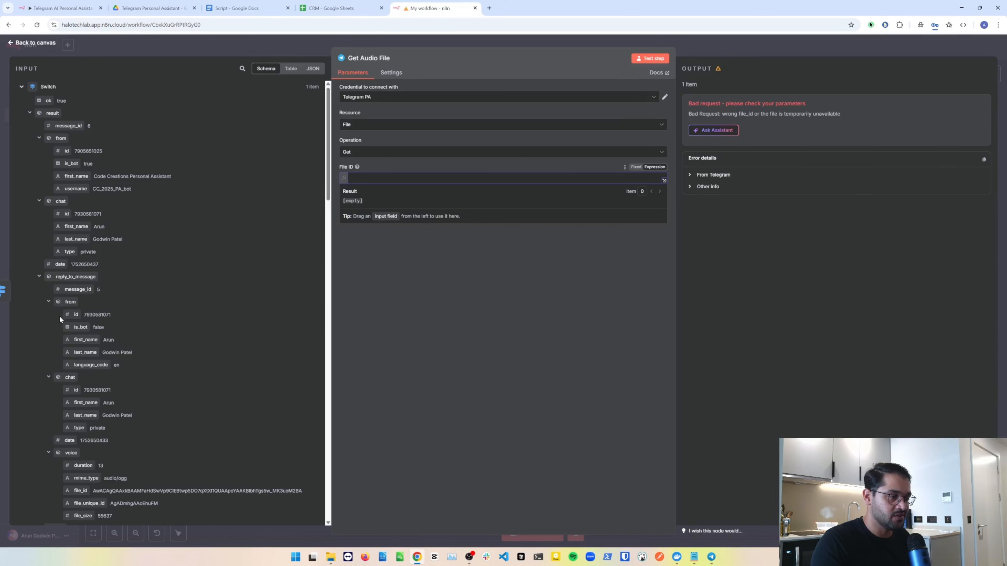
{"action": "scroll", "coordinate": [59, 315], "scroll_direction": "down", "scroll_amount": 2}
{"action": "left_click_drag", "start_coordinate": [80, 412], "coordinate": [357, 180]}
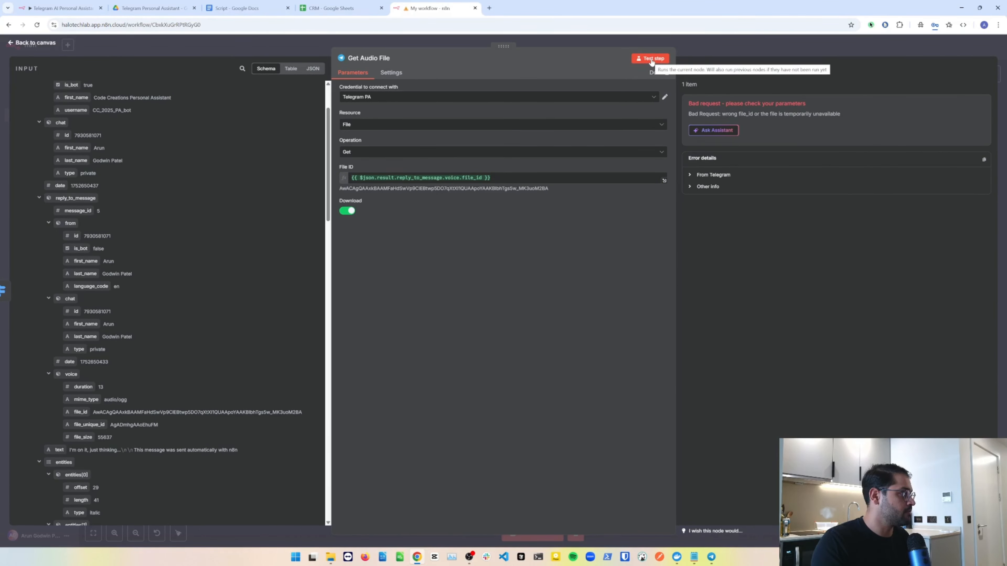
{"action": "left_click", "coordinate": [690, 176]}
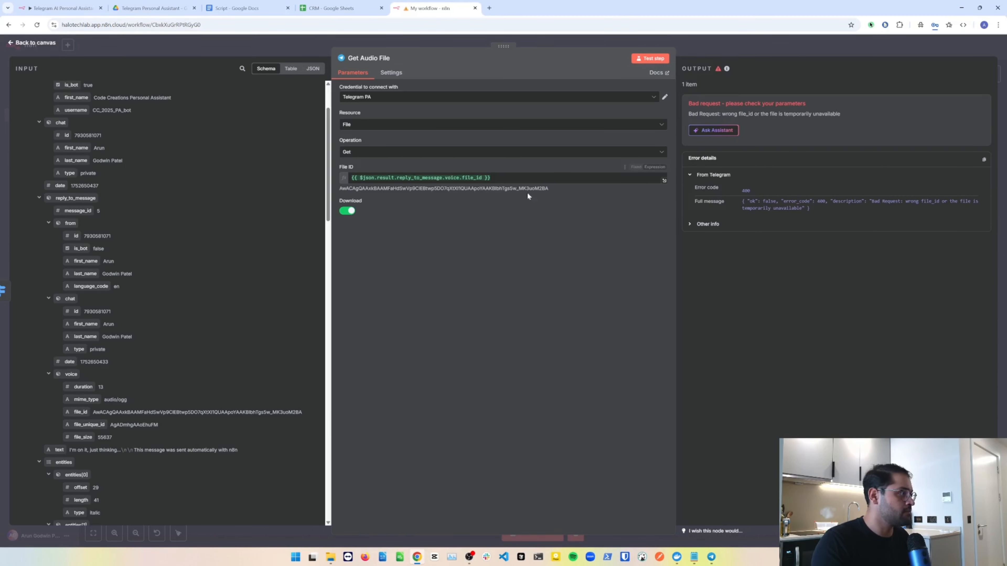
Set the Get Audio File node's credential to "Telegram CC Account v2" and test it, downloading the output file before returning to the canvas
{"action": "left_click", "coordinate": [390, 101]}
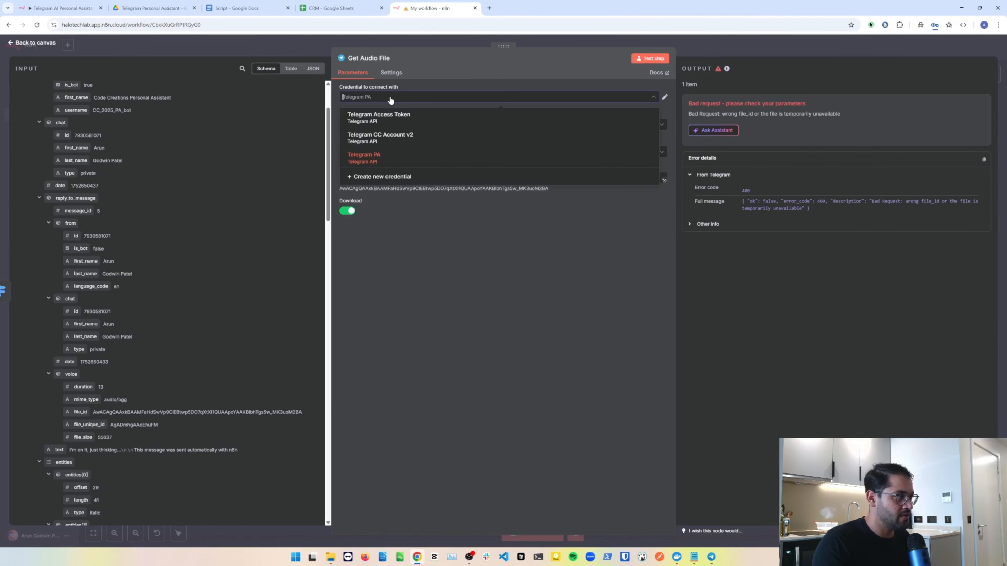
{"action": "left_click", "coordinate": [387, 138]}
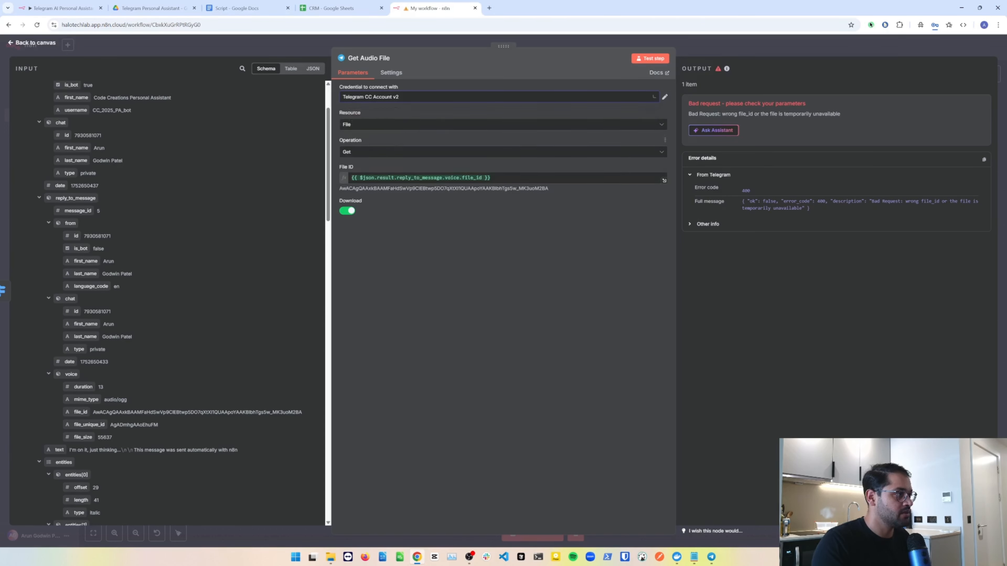
{"action": "left_click", "coordinate": [644, 60]}
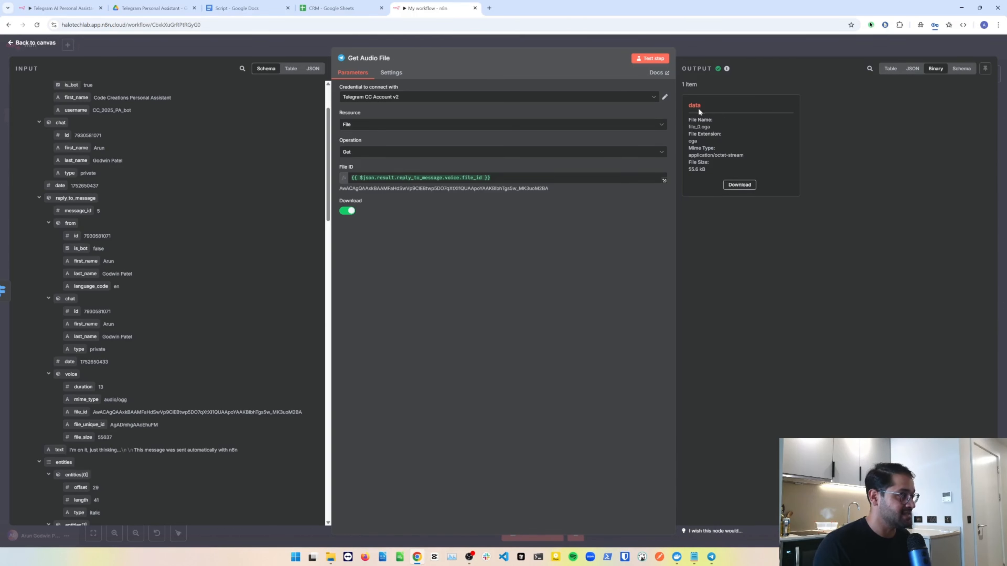
{"action": "left_click", "coordinate": [740, 184]}
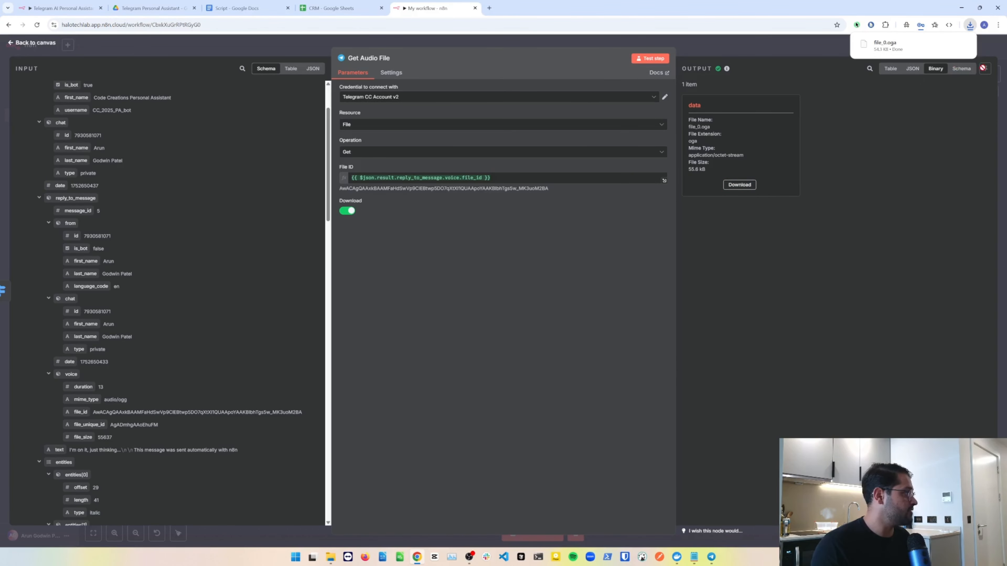
{"action": "left_click", "coordinate": [708, 49]}
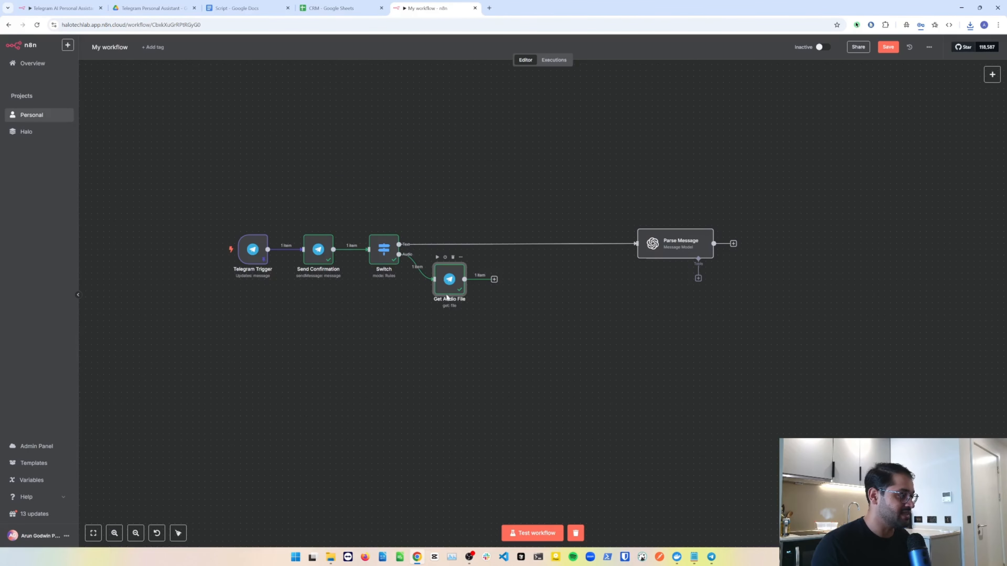
Shift the Get Audio File node lower on the canvas and add an OpenAI "Transcribe a recording" node after it
{"action": "left_click_drag", "start_coordinate": [446, 284], "coordinate": [470, 303]}
{"action": "left_click", "coordinate": [517, 297]}
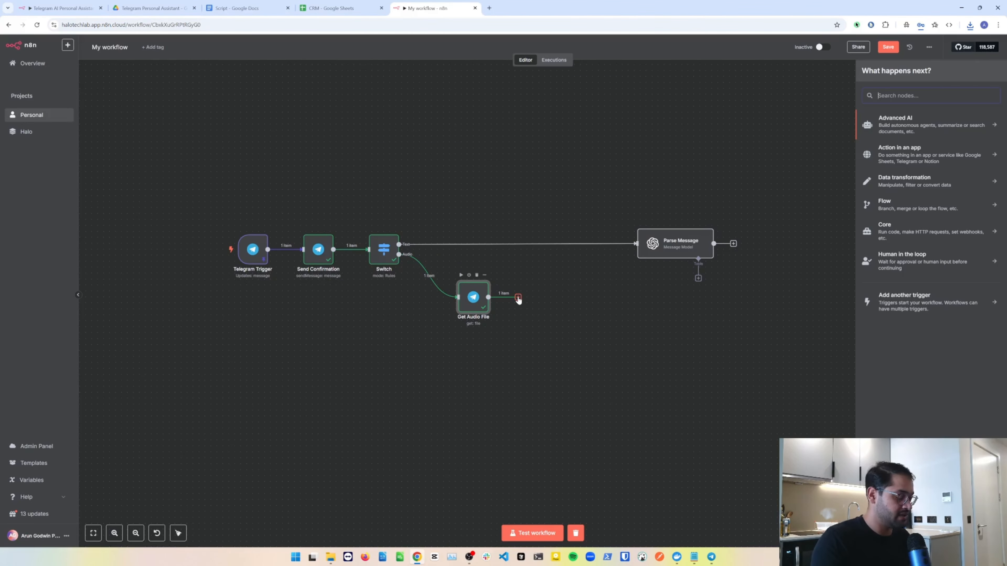
{"action": "type", "text": "open"}
{"action": "key", "text": "Return"}
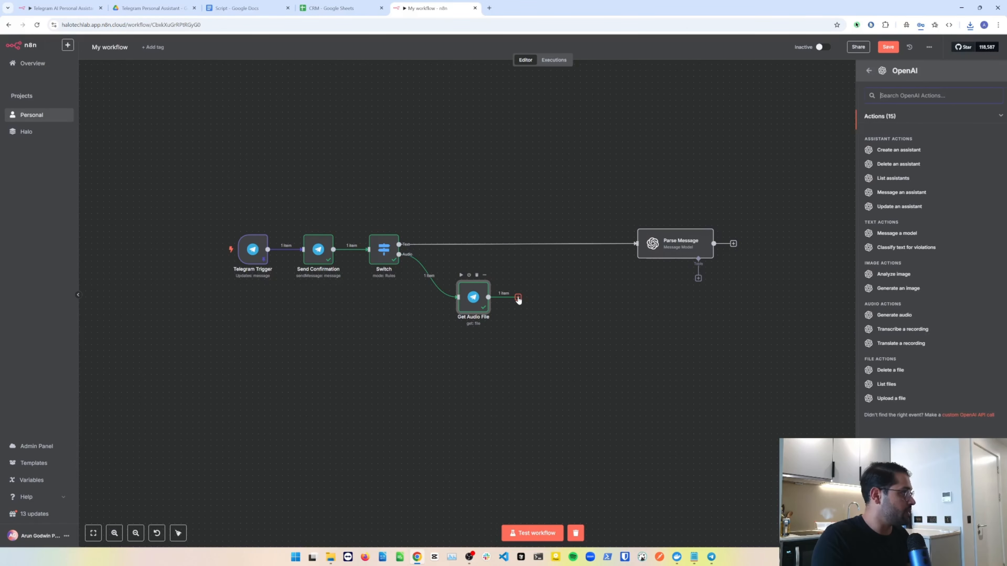
{"action": "type", "text": "transc"}
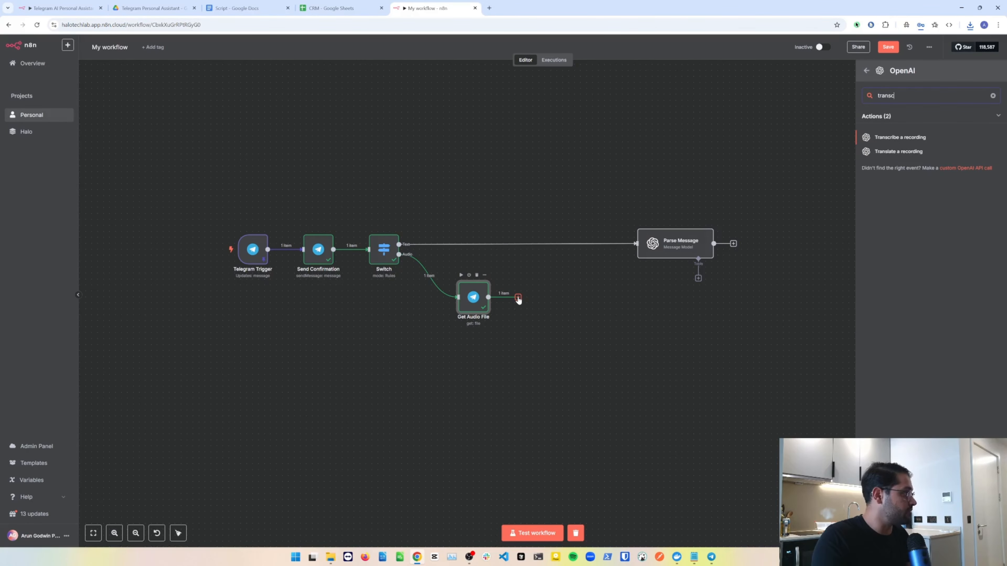
{"action": "key", "text": "Return"}
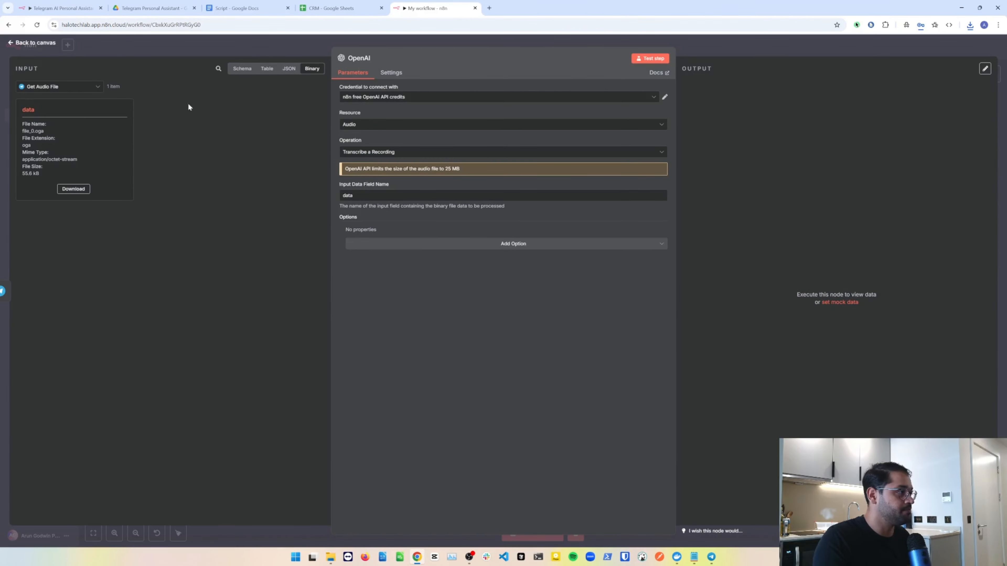
Set the transcription node's credential to "Code Creations OpenAI", keeping "data" as the input data field name and adding no options
{"action": "left_click", "coordinate": [422, 98]}
{"action": "left_click", "coordinate": [415, 113]}
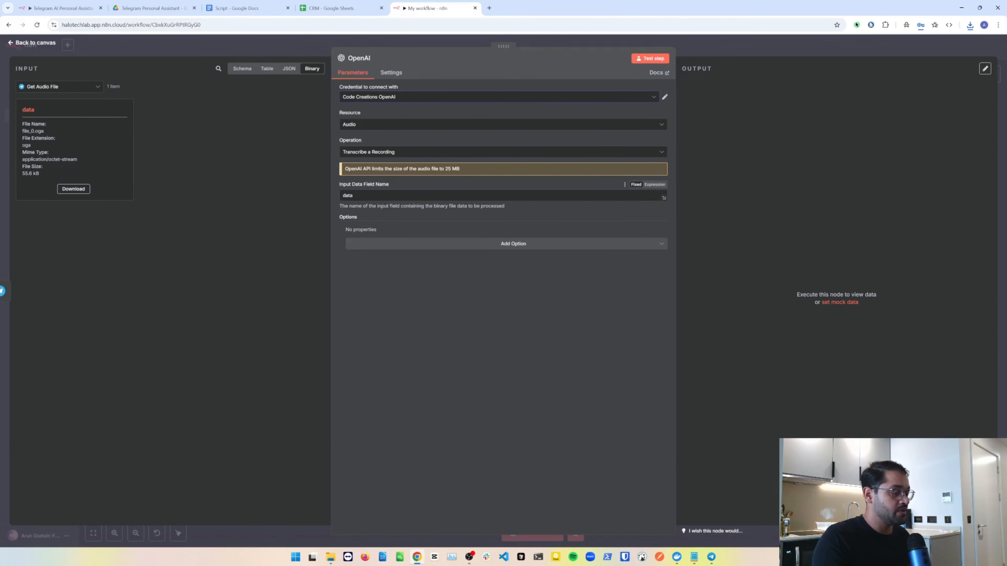
{"action": "left_click_drag", "start_coordinate": [356, 196], "coordinate": [334, 197]}
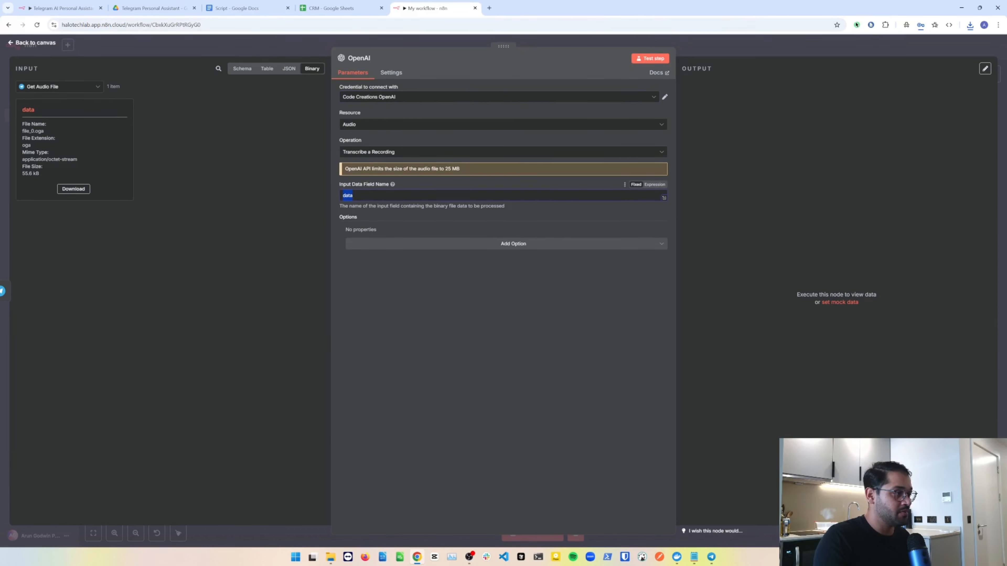
{"action": "key", "text": "Right"}
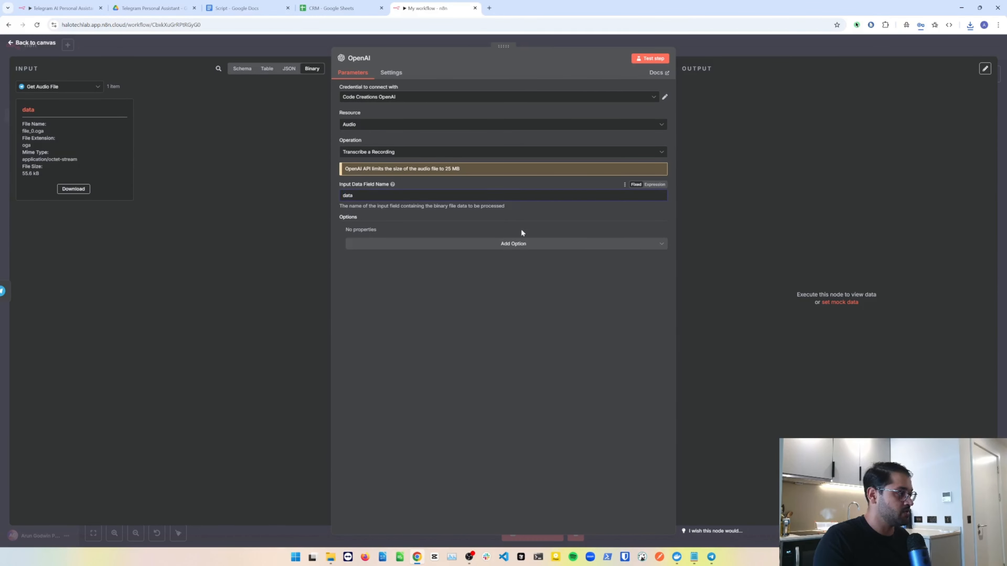
{"action": "left_click", "coordinate": [504, 246]}
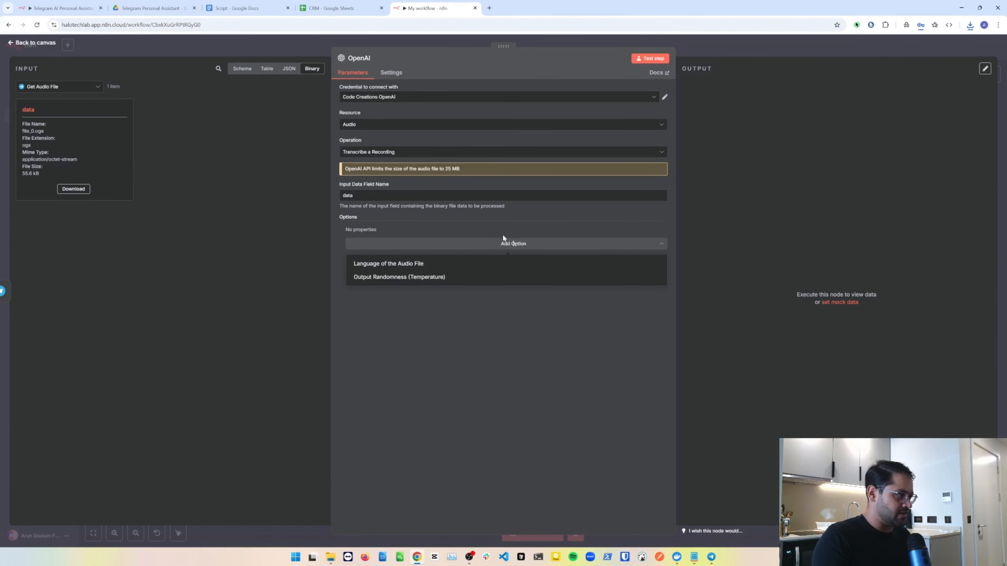
{"action": "left_click", "coordinate": [409, 305]}
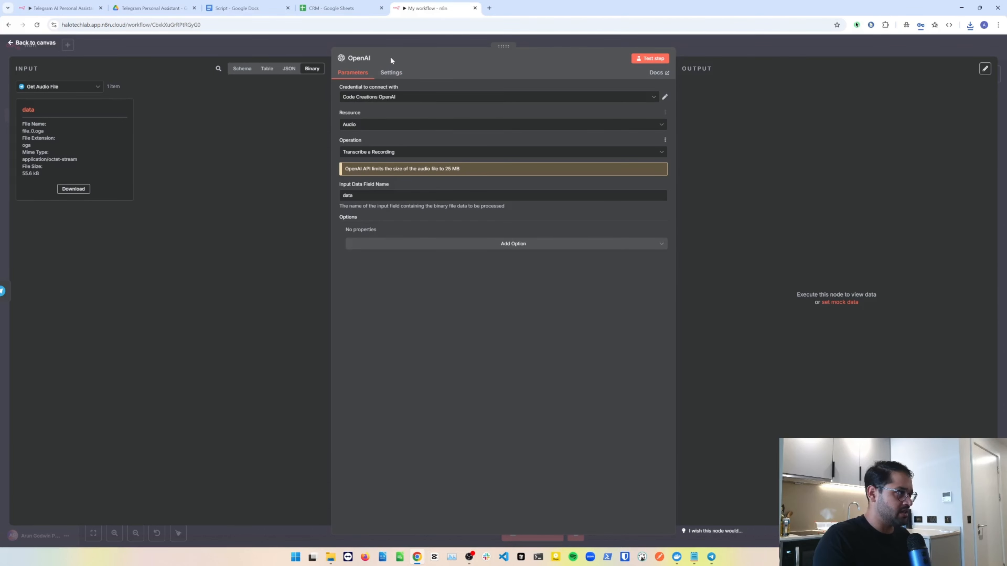
Rename the OpenAI transcription node to "Transcribe Audio"
{"action": "type", "text": "T"}
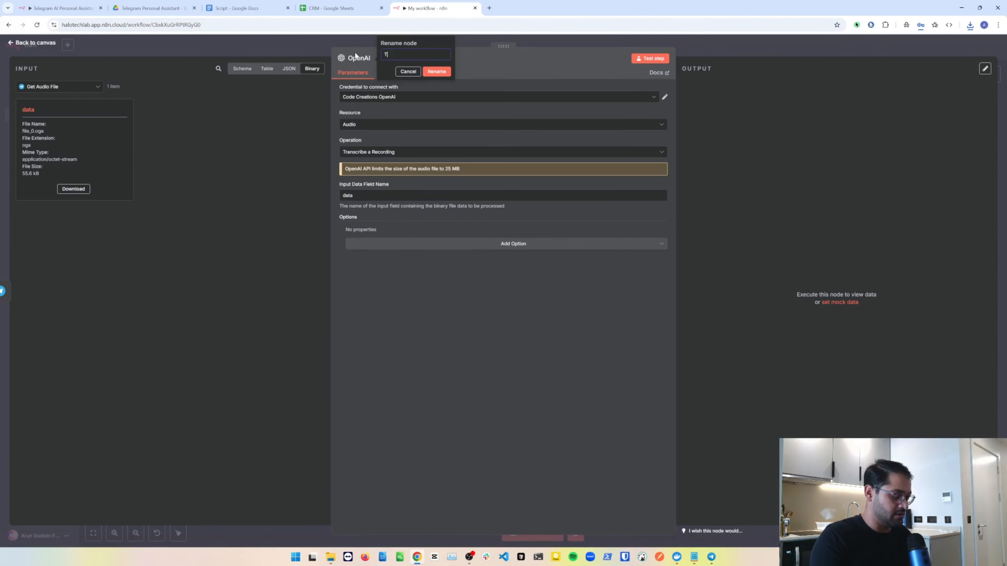
{"action": "type", "text": "ranscribe Audio"}
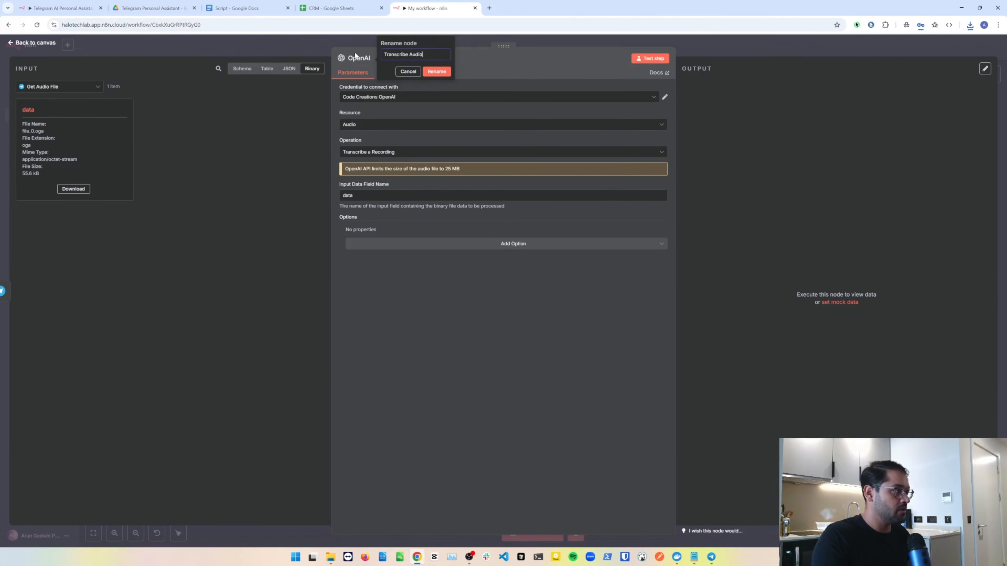
{"action": "left_click", "coordinate": [436, 71]}
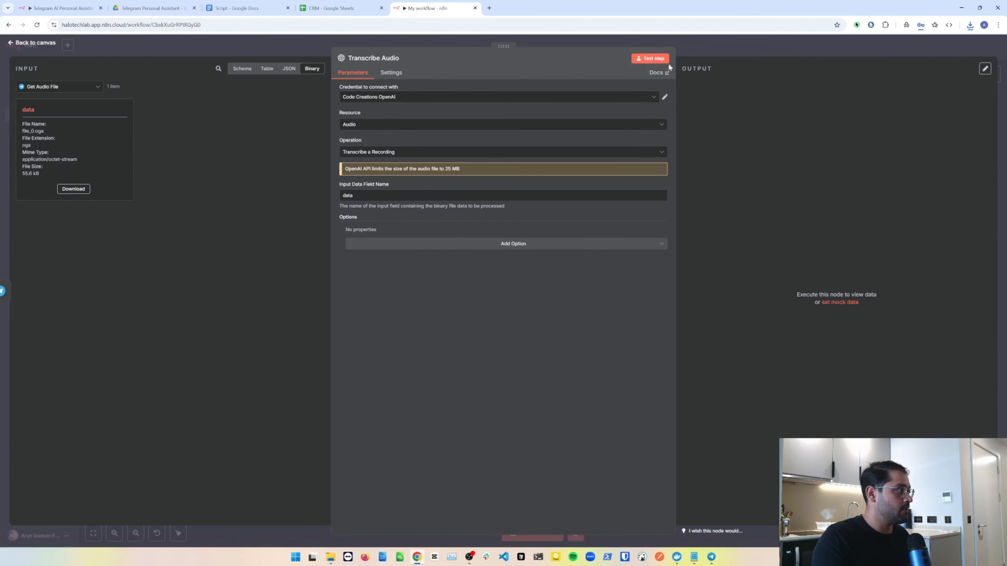
Test the Transcribe Audio node, review the transcribed text and pin its output before returning to the canvas
{"action": "left_click", "coordinate": [656, 58]}
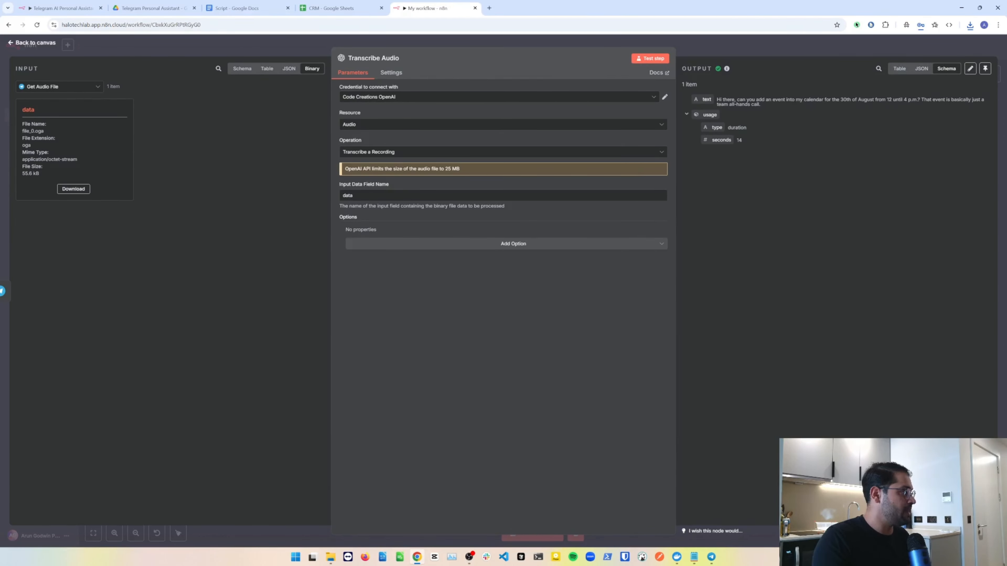
{"action": "left_click_drag", "start_coordinate": [716, 99], "coordinate": [771, 105]}
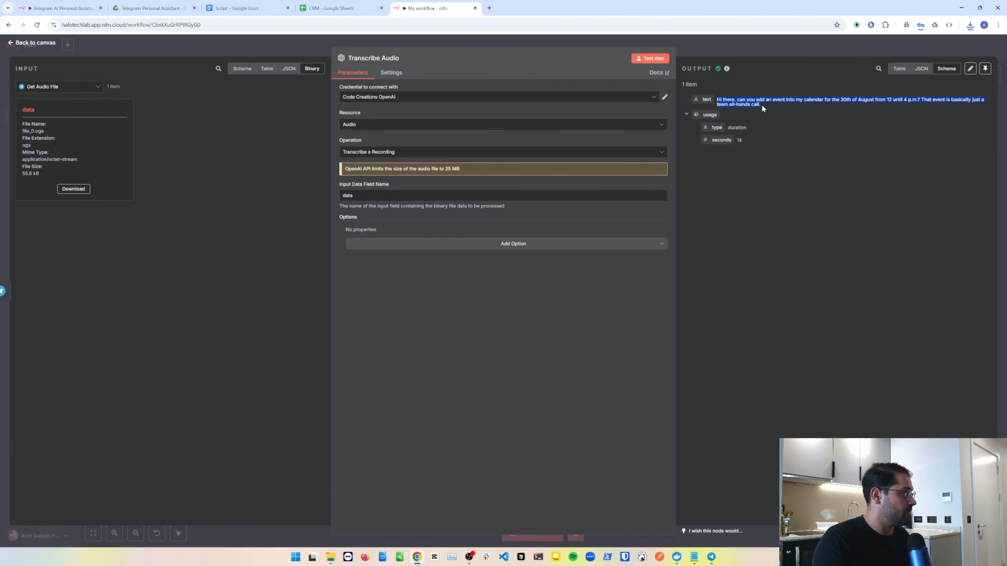
{"action": "left_click", "coordinate": [985, 68]}
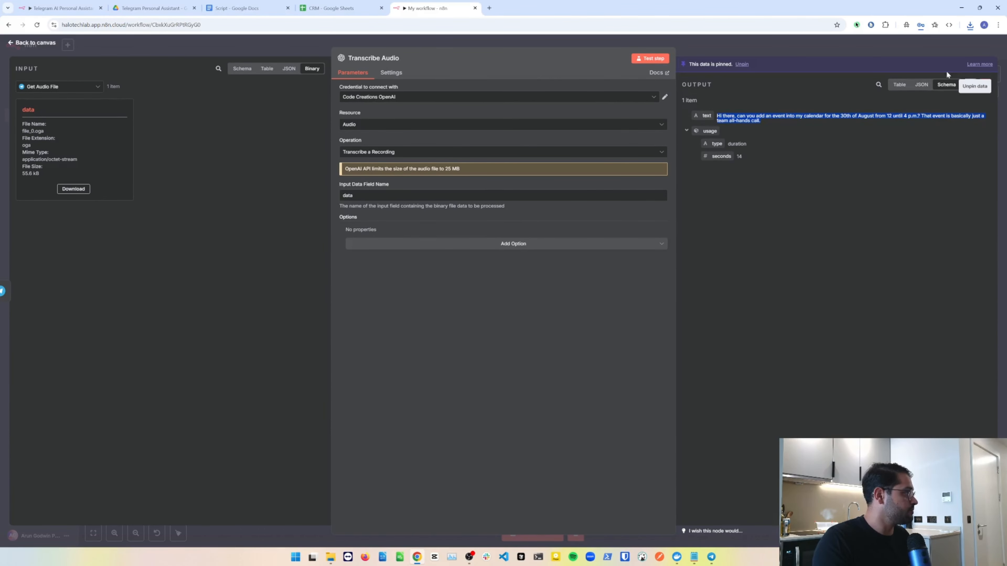
{"action": "left_click", "coordinate": [751, 40]}
Align the Get Audio File and Transcribe Audio nodes below the text branch and connect Transcribe Audio to Parse Message
{"action": "left_click_drag", "start_coordinate": [474, 303], "coordinate": [481, 320]}
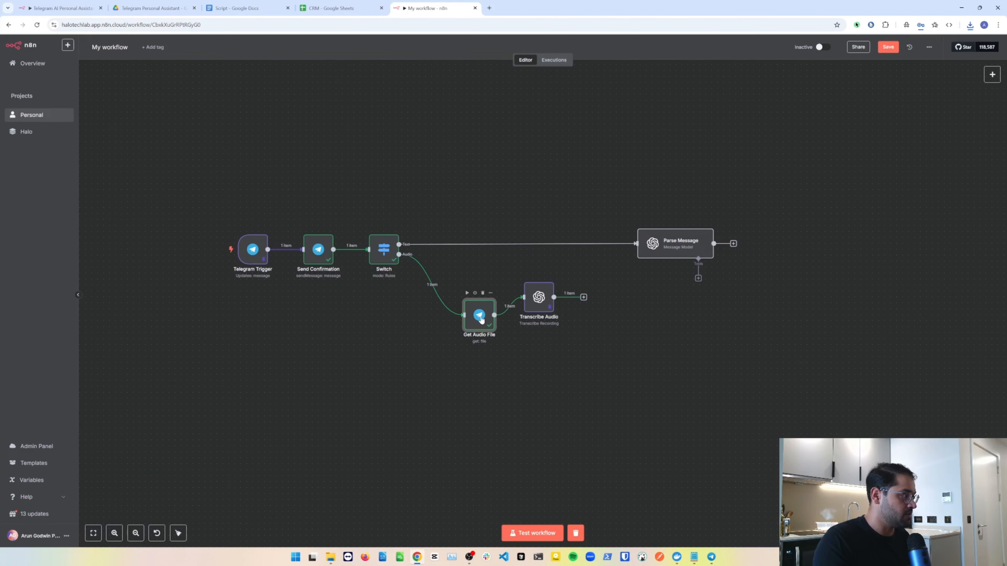
{"action": "left_click_drag", "start_coordinate": [540, 301], "coordinate": [652, 243]}
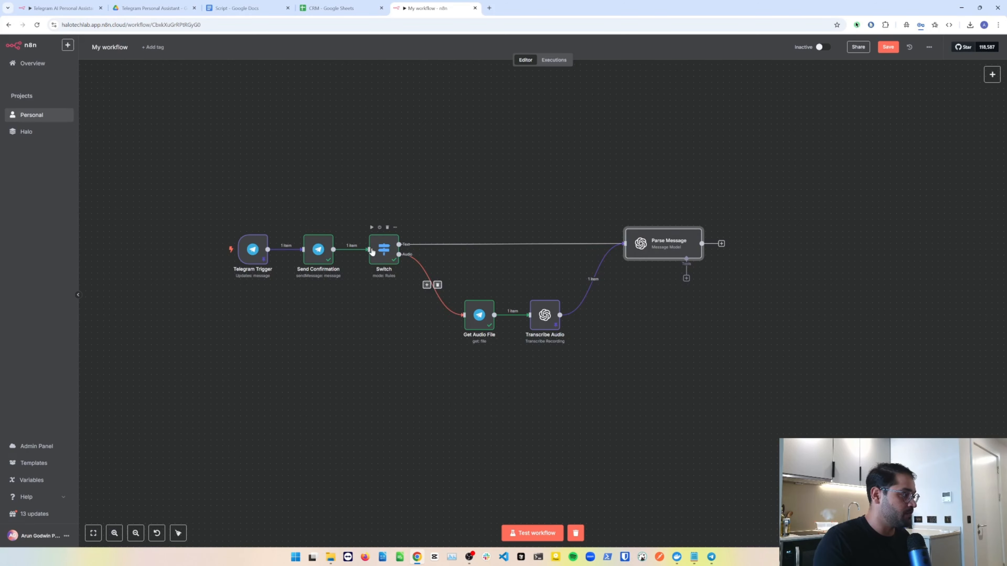
{"action": "mouse_move", "coordinate": [515, 313]}
{"action": "left_click_drag", "start_coordinate": [538, 320], "coordinate": [532, 320]}
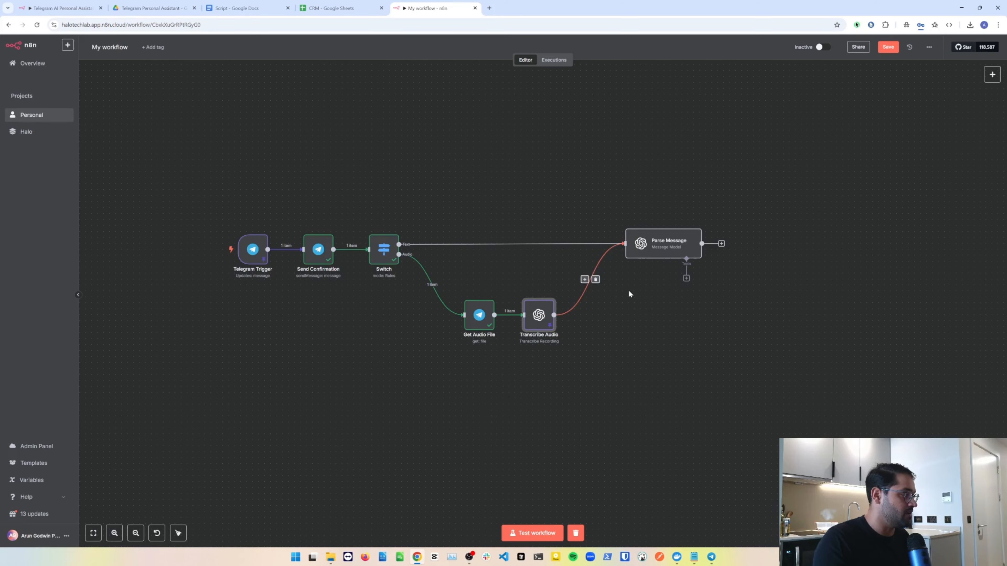
Examine the Parse Message user prompt's expression combining the Telegram Trigger text with the Transcribe Audio text, and return to the canvas
{"action": "double_click", "coordinate": [654, 243]}
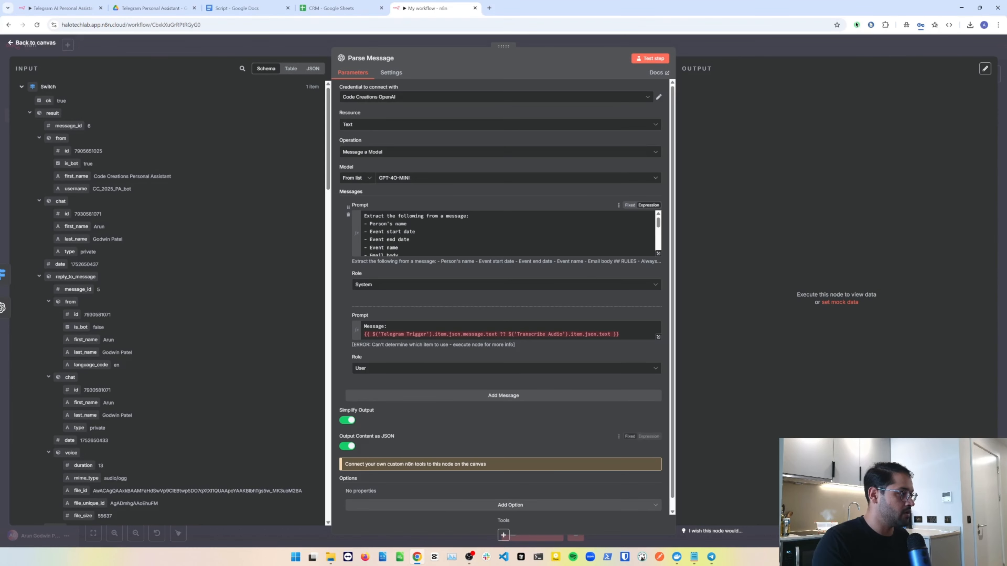
{"action": "left_click_drag", "start_coordinate": [620, 334], "coordinate": [346, 335]}
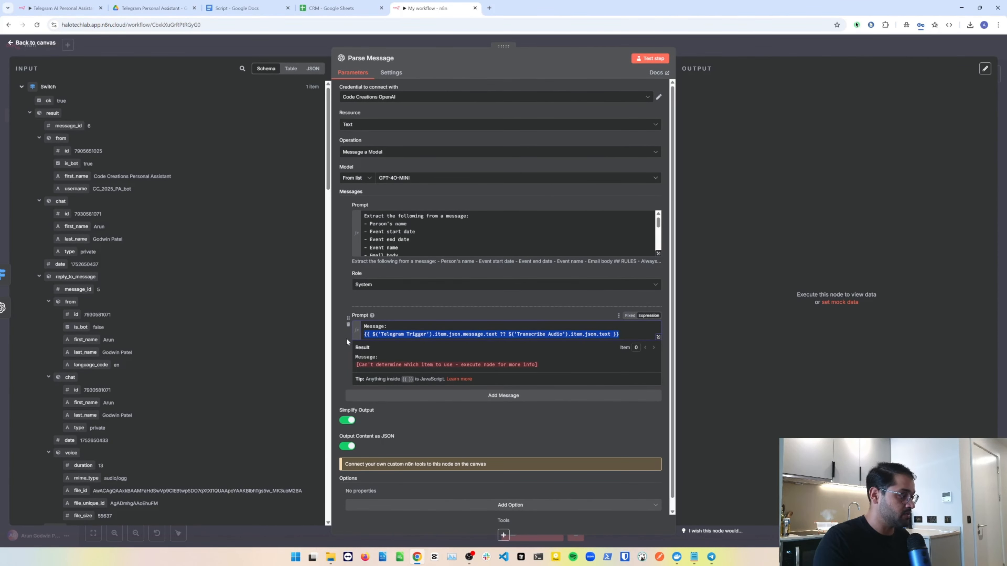
{"action": "key", "text": "Right"}
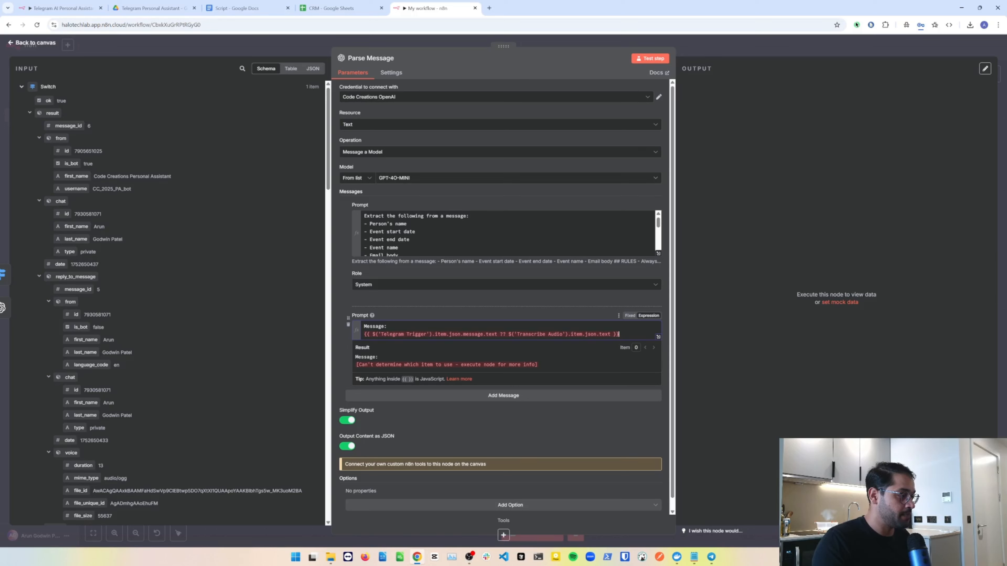
{"action": "key", "text": "shift+Right"}
{"action": "key", "text": "shift+Right"}
{"action": "key", "text": "shift+Right"}
{"action": "key", "text": "shift+Right"}
{"action": "key", "text": "shift+Right"}
{"action": "key", "text": "shift+Right"}
{"action": "key", "text": "shift+Right"}
{"action": "key", "text": "shift+Right"}
{"action": "key", "text": "shift+Right"}
{"action": "key", "text": "shift+Right"}
{"action": "key", "text": "shift+Right"}
{"action": "key", "text": "shift+Right"}
{"action": "key", "text": "shift+Right"}
{"action": "key", "text": "shift+Right"}
{"action": "key", "text": "shift+Right"}
{"action": "key", "text": "shift+Right"}
{"action": "key", "text": "shift+Right"}
{"action": "key", "text": "shift+Right"}
{"action": "key", "text": "shift+Right"}
{"action": "key", "text": "shift+Right"}
{"action": "key", "text": "shift+Right"}
{"action": "key", "text": "shift+Right"}
{"action": "key", "text": "shift+Right"}
{"action": "key", "text": "shift+Right"}
{"action": "key", "text": "shift+Right"}
{"action": "key", "text": "shift+Right"}
{"action": "key", "text": "shift+Right"}
{"action": "key", "text": "shift+Right"}
{"action": "key", "text": "shift+Right"}
{"action": "key", "text": "shift+Right"}
{"action": "key", "text": "shift+Right"}
{"action": "key", "text": "shift+Right"}
{"action": "key", "text": "shift+Right"}
{"action": "key", "text": "shift+Right"}
{"action": "key", "text": "shift+Right"}
{"action": "key", "text": "shift+Right"}
{"action": "key", "text": "shift+Right"}
{"action": "key", "text": "shift+Right"}
{"action": "key", "text": "shift+Right"}
{"action": "key", "text": "shift+Right"}
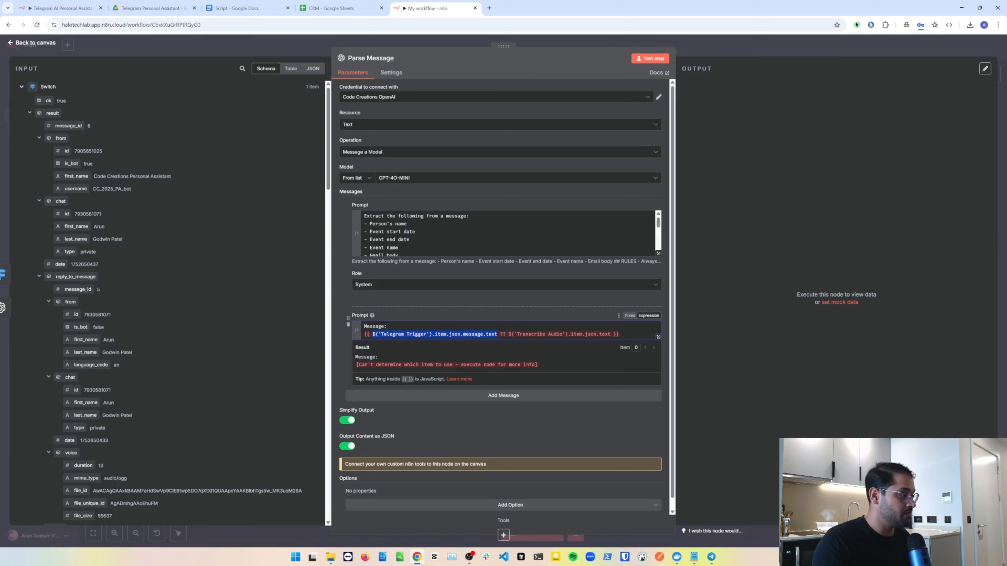
{"action": "left_click", "coordinate": [510, 334]}
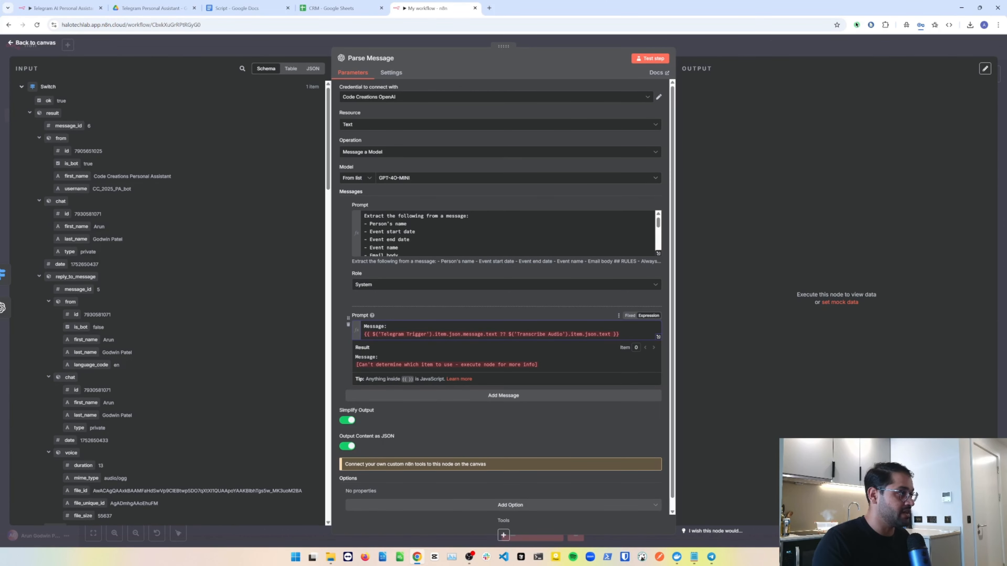
{"action": "left_click", "coordinate": [730, 40]}
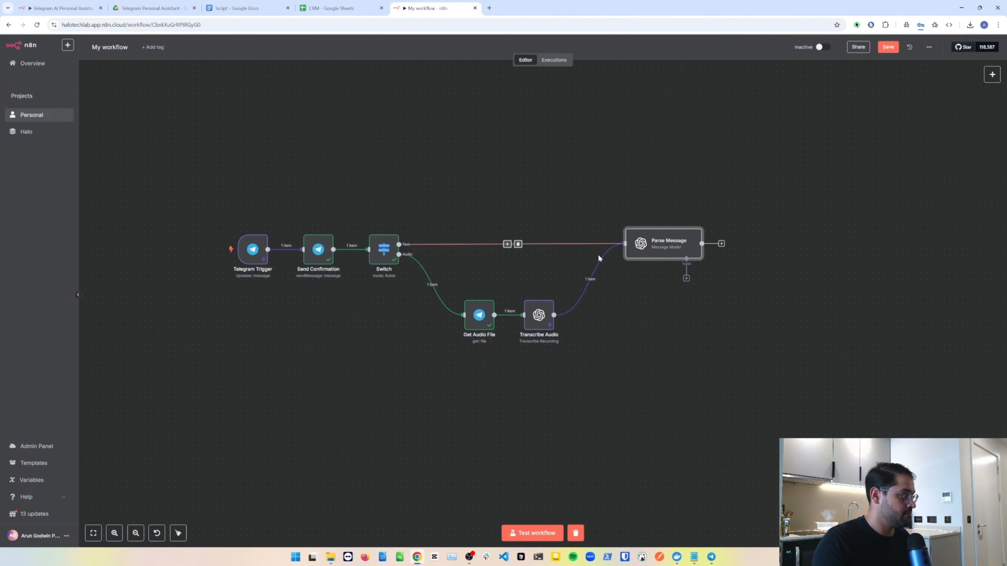
Unpin the output data of the Transcribe Audio and Telegram Trigger nodes
{"action": "double_click", "coordinate": [538, 315]}
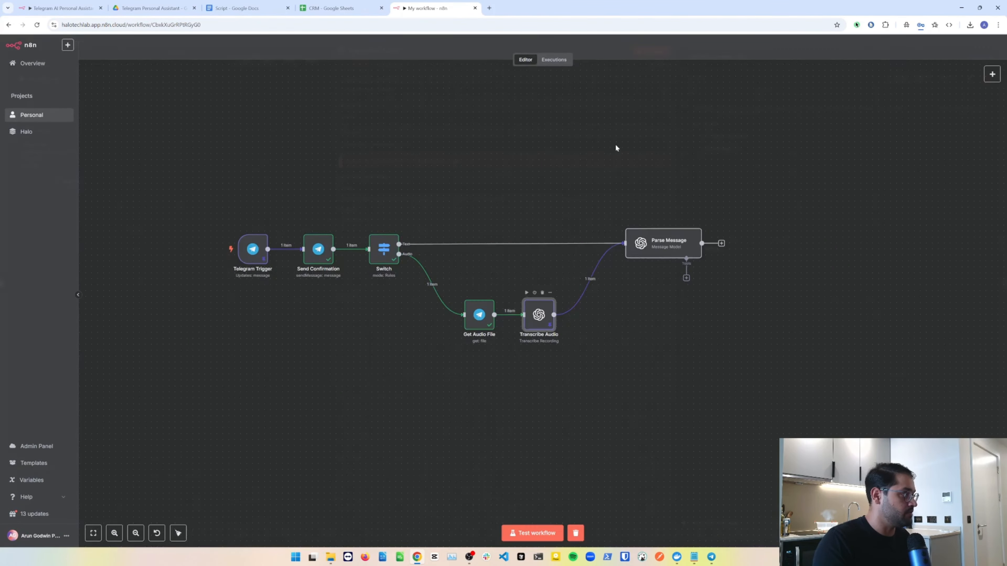
{"action": "left_click", "coordinate": [742, 64]}
{"action": "left_click", "coordinate": [722, 43]}
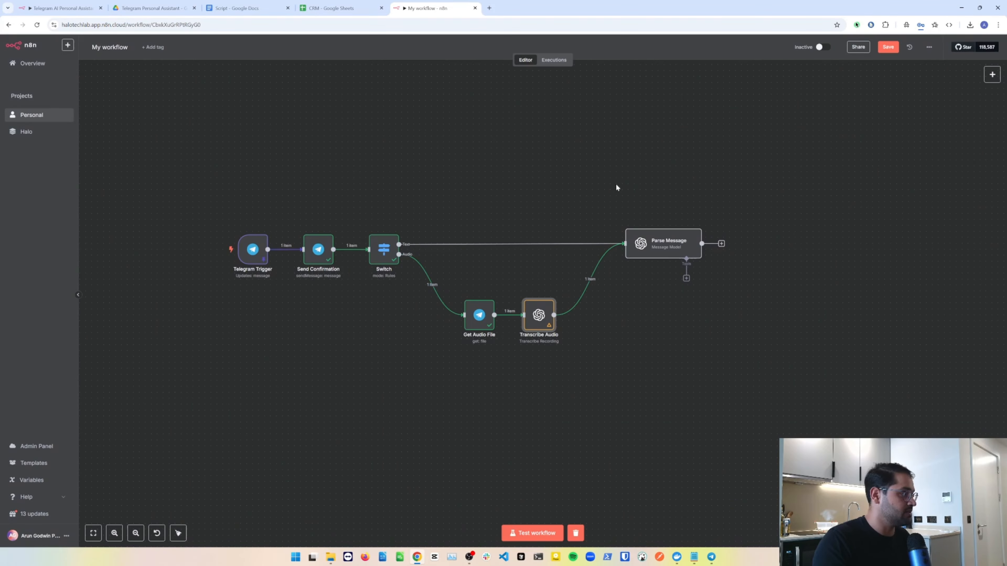
{"action": "double_click", "coordinate": [254, 251]}
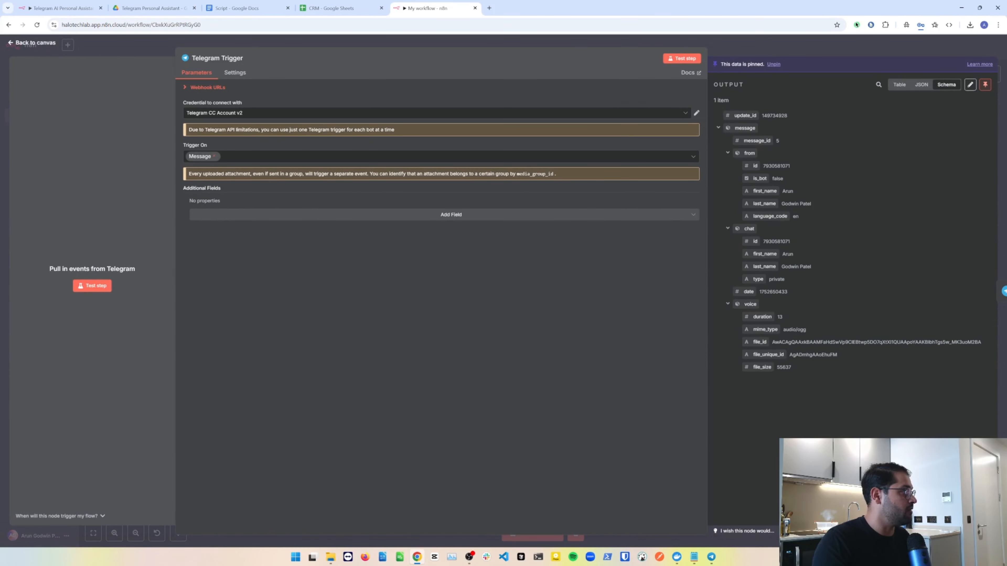
{"action": "left_click", "coordinate": [771, 64]}
{"action": "key", "text": "Escape"}
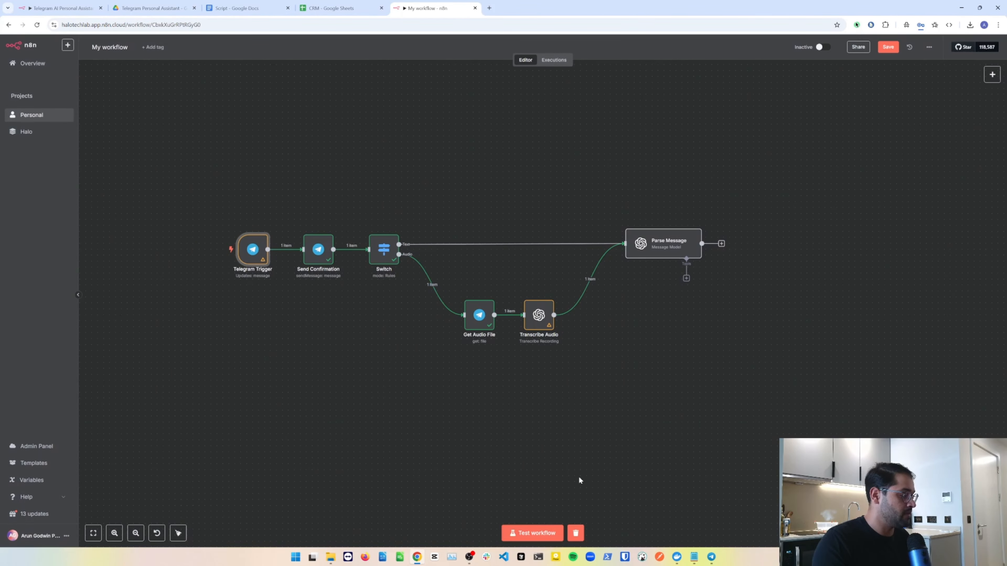
Save and test the workflow, send the bot a new voice message in Telegram, and return to n8n
{"action": "key", "text": "ctrl+s"}
{"action": "left_click", "coordinate": [711, 557]}
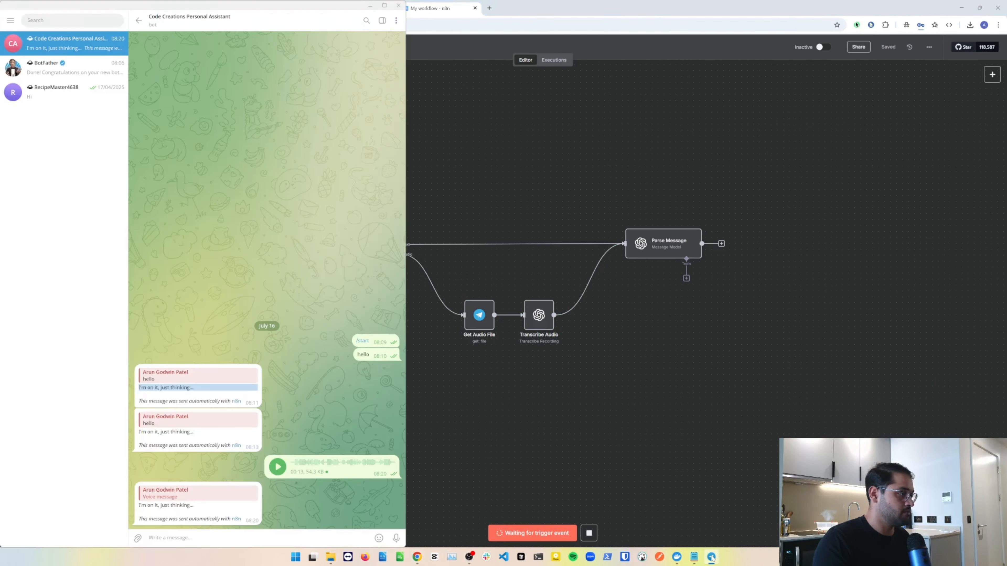
{"action": "left_click_drag", "start_coordinate": [397, 541], "coordinate": [398, 538]}
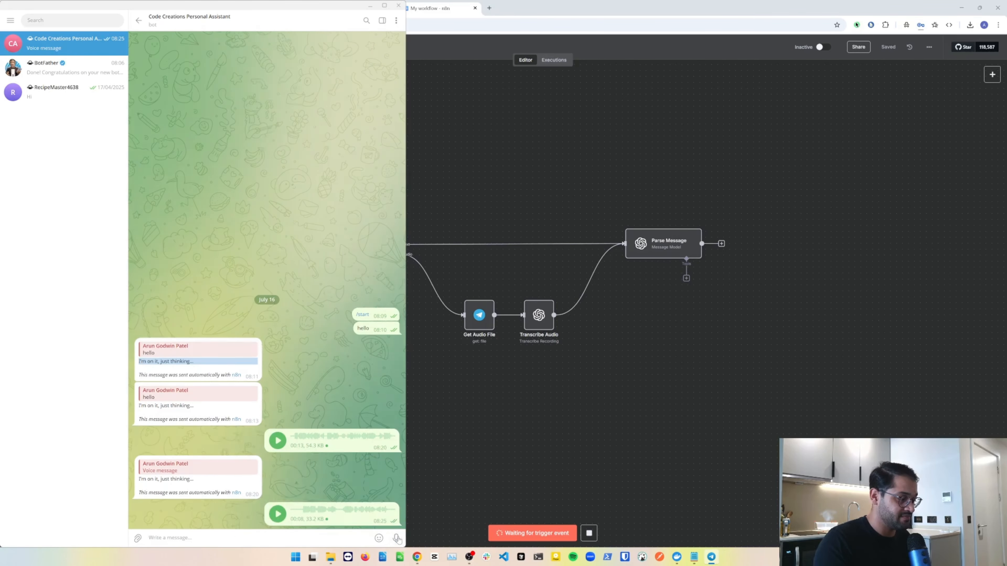
{"action": "left_click", "coordinate": [469, 421]}
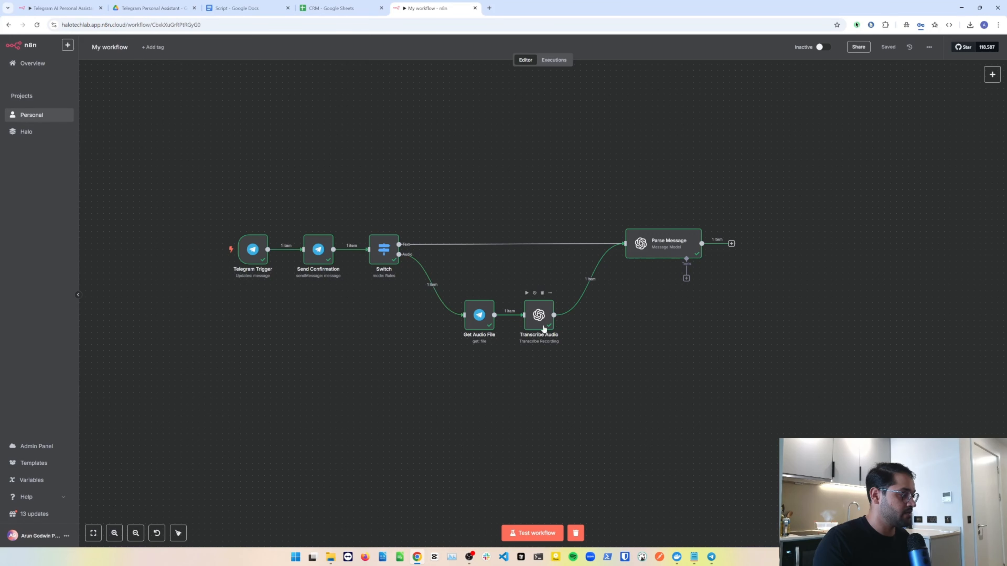
Review the person name and email body extracted by Parse Message, pin its output and return to the canvas
{"action": "double_click", "coordinate": [668, 244]}
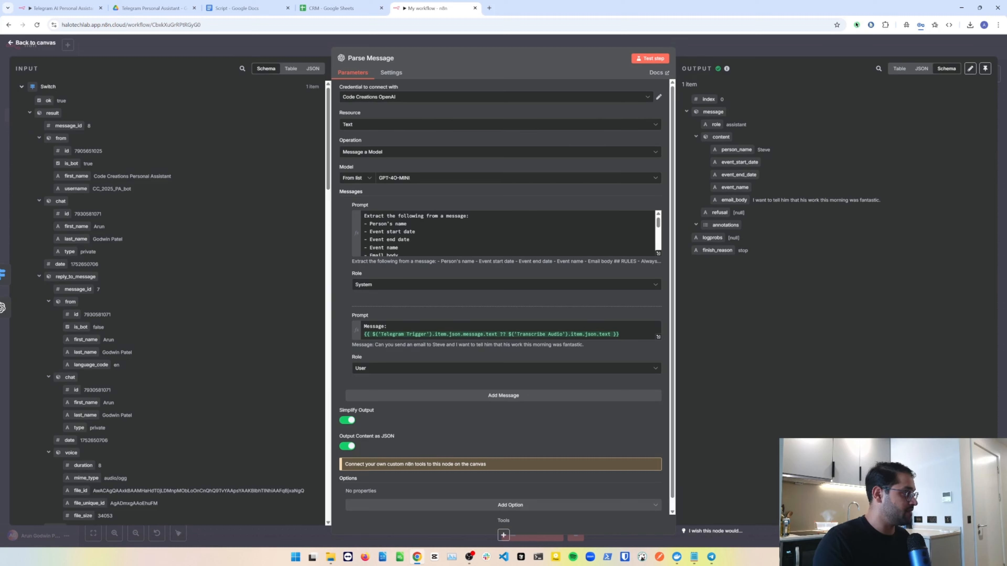
{"action": "triple_click", "coordinate": [754, 200]}
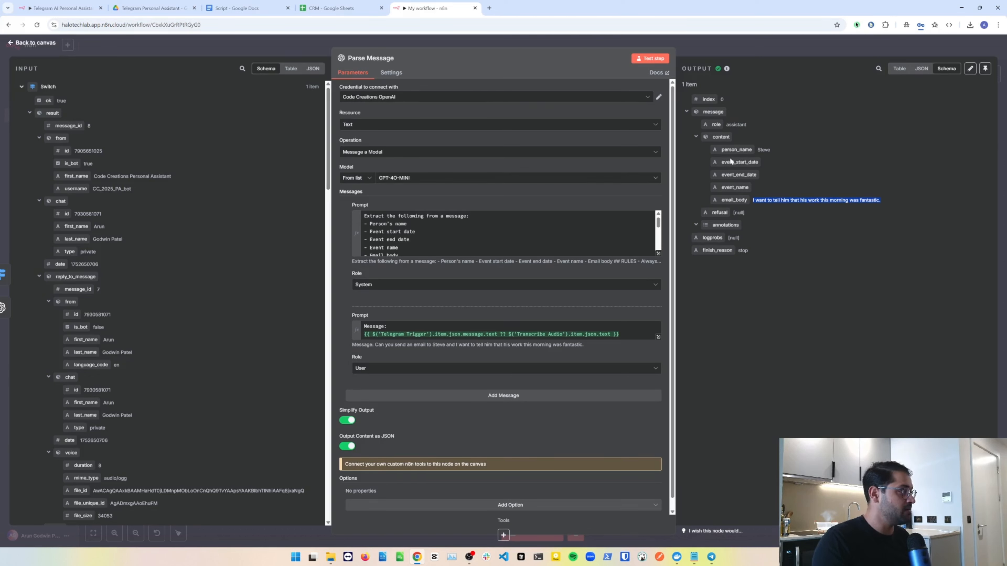
{"action": "left_click_drag", "start_coordinate": [719, 148], "coordinate": [774, 149]}
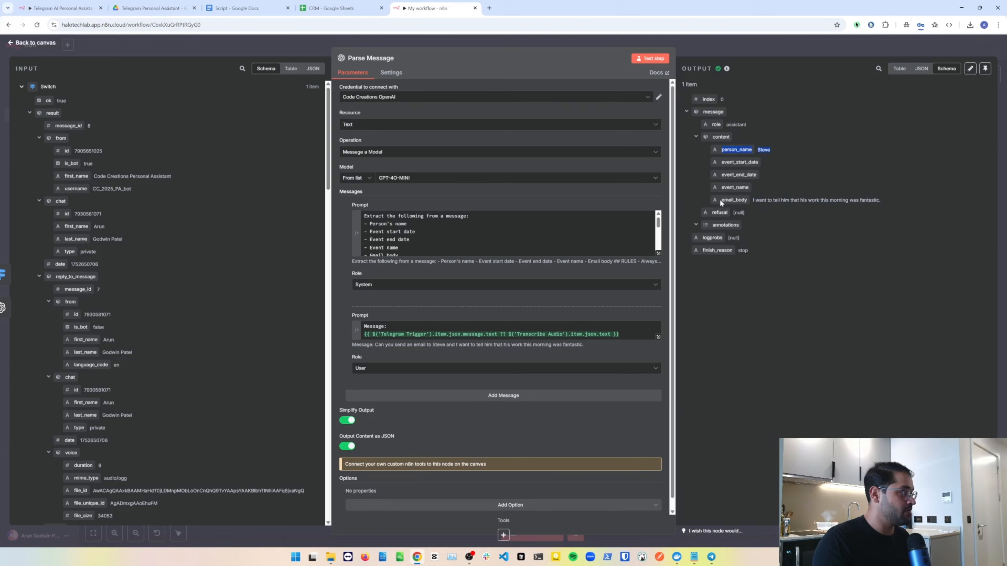
{"action": "left_click_drag", "start_coordinate": [719, 200], "coordinate": [868, 205]}
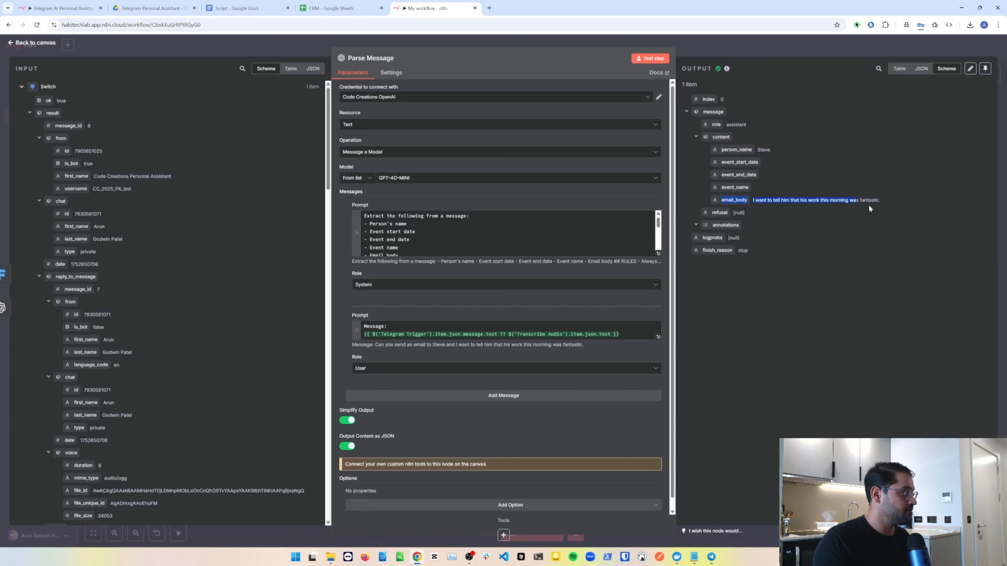
{"action": "left_click", "coordinate": [759, 216]}
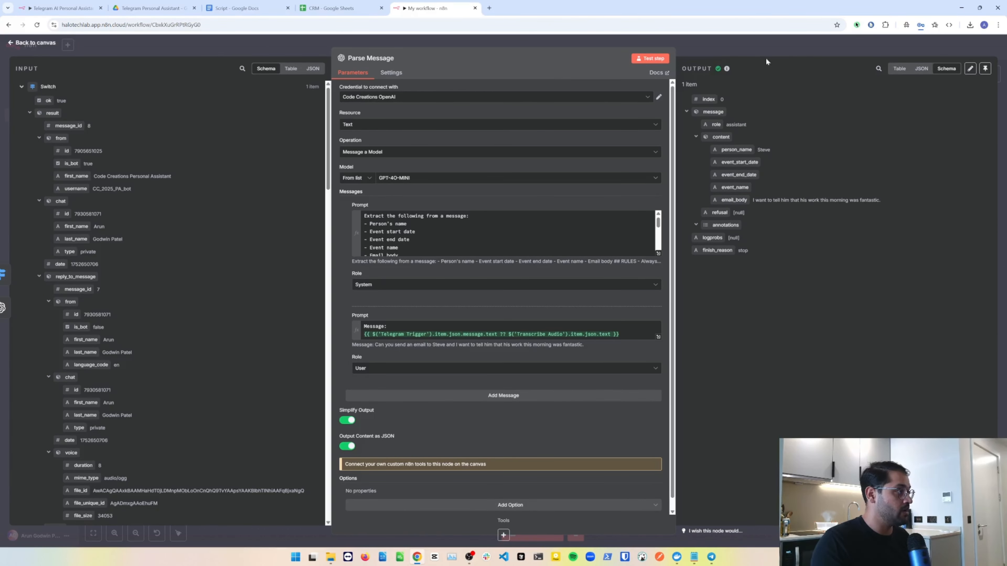
{"action": "left_click", "coordinate": [699, 42]}
Add an AI Agent node after Parse Message and set its user prompt source to "Define below"
{"action": "scroll", "coordinate": [449, 298], "scroll_direction": "right", "scroll_amount": 6}
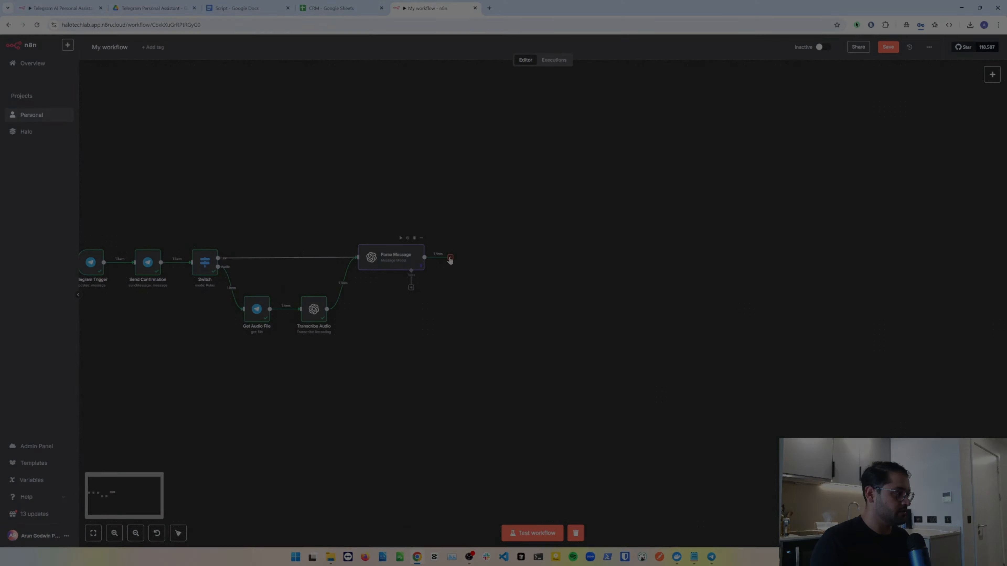
{"action": "left_click", "coordinate": [451, 257]}
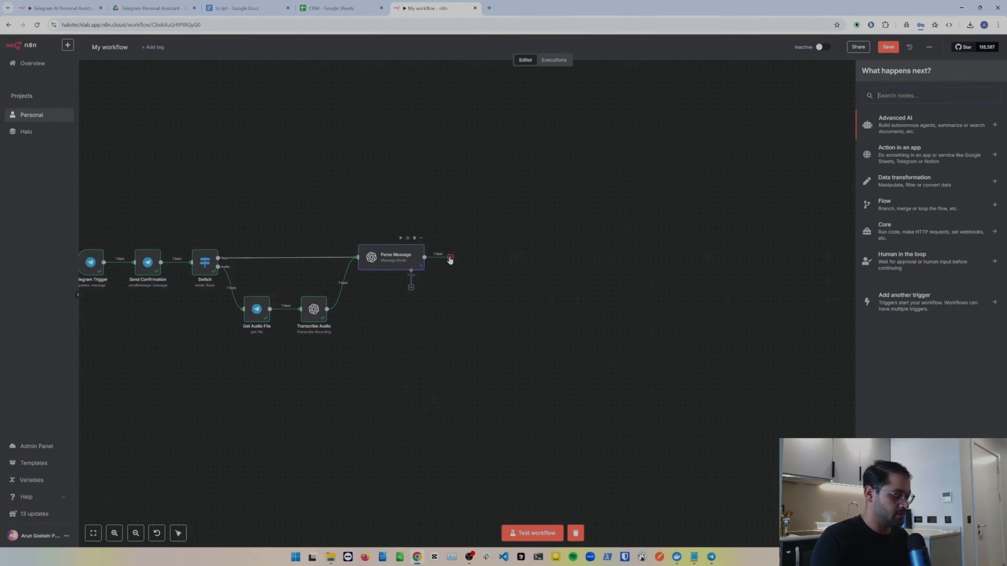
{"action": "type", "text": "ai agent"}
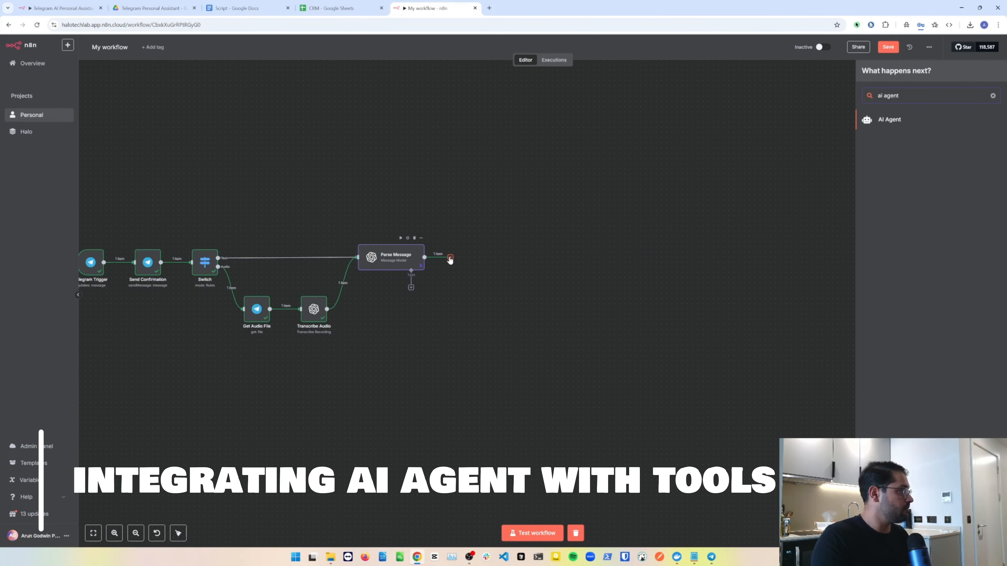
{"action": "key", "text": "Return"}
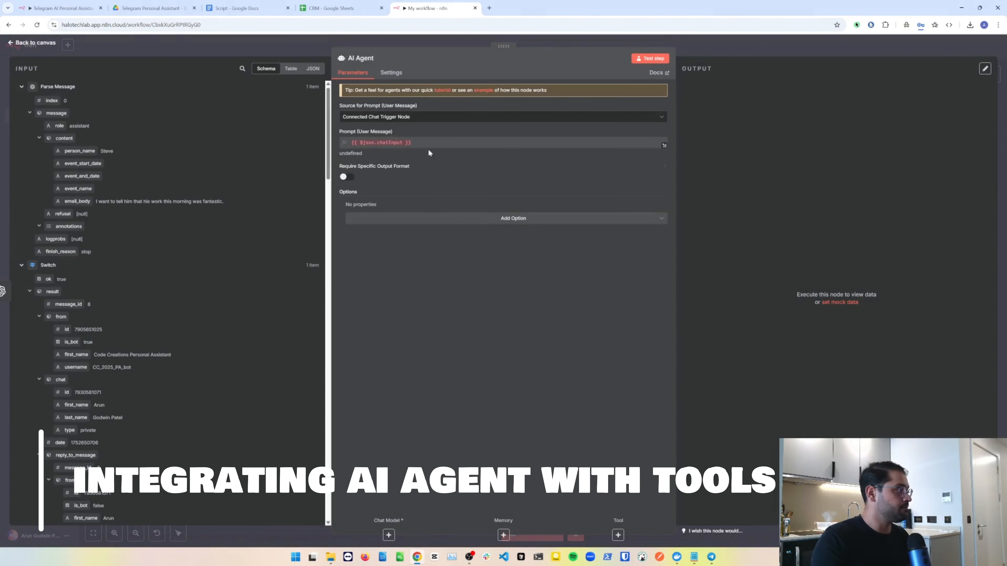
{"action": "left_click", "coordinate": [454, 117]}
{"action": "left_click", "coordinate": [401, 158]}
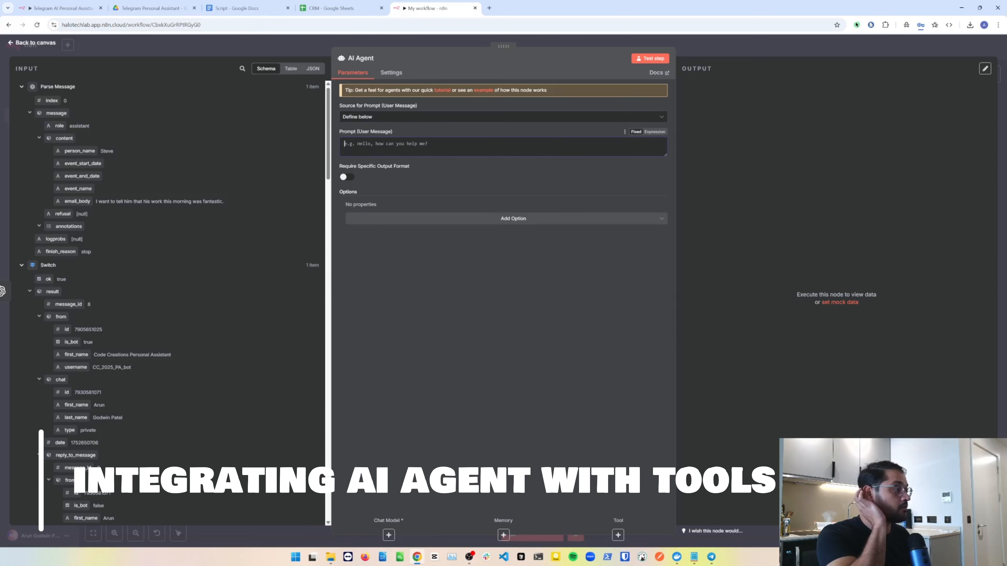
Copy the "## DATA" structured information block from the prepared notes into the AI Agent's user message prompt
{"action": "left_click", "coordinate": [694, 556]}
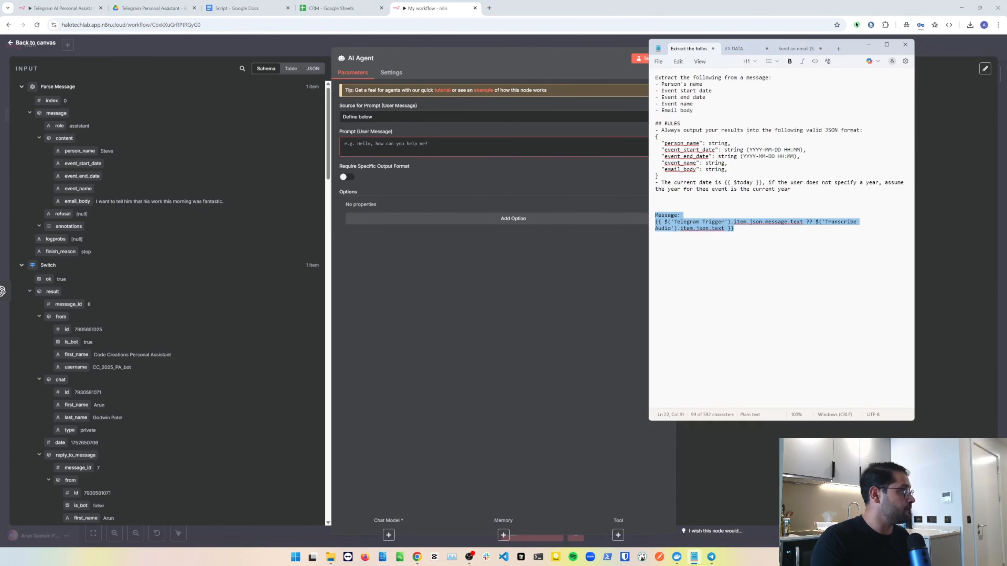
{"action": "left_click", "coordinate": [735, 49]}
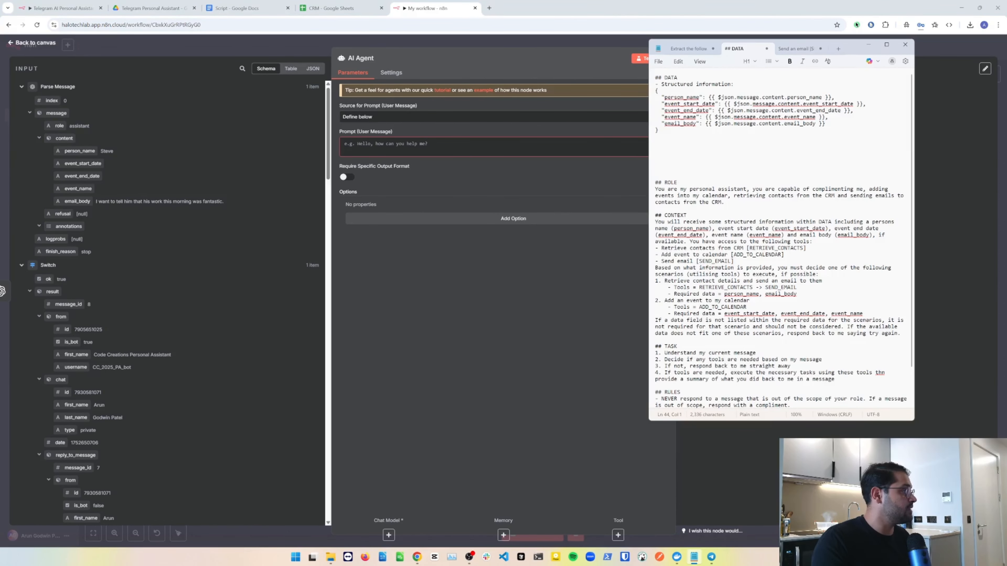
{"action": "key", "text": "ctrl+Home"}
{"action": "key", "text": "shift+Down"}
{"action": "key", "text": "shift+Down"}
{"action": "key", "text": "shift+Down"}
{"action": "key", "text": "shift+Down"}
{"action": "key", "text": "shift+Down"}
{"action": "key", "text": "shift+Down"}
{"action": "key", "text": "shift+Down"}
{"action": "key", "text": "shift+Down"}
{"action": "key", "text": "shift+Down"}
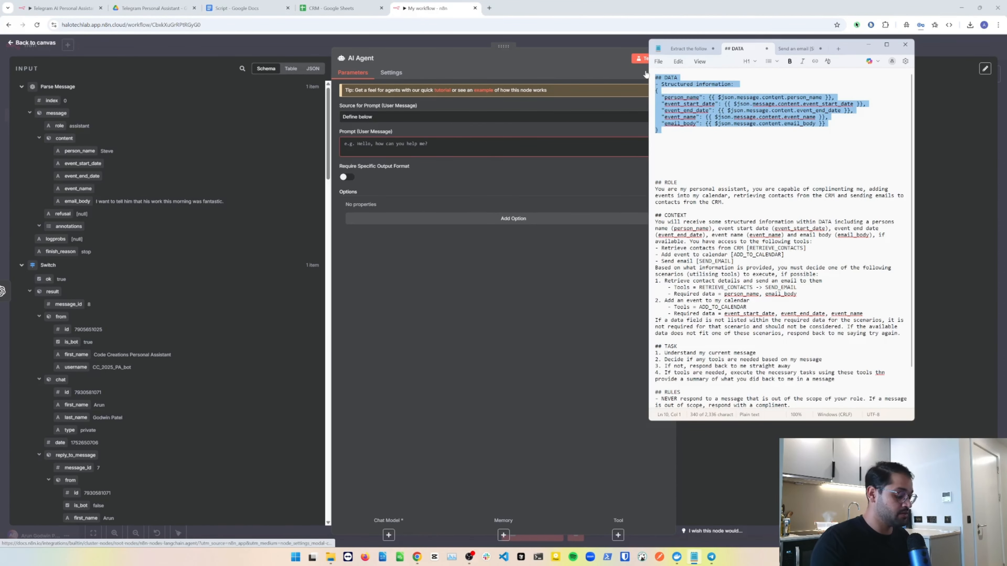
{"action": "key", "text": "ctrl+c"}
{"action": "left_click", "coordinate": [436, 147]}
{"action": "key", "text": "ctrl+v"}
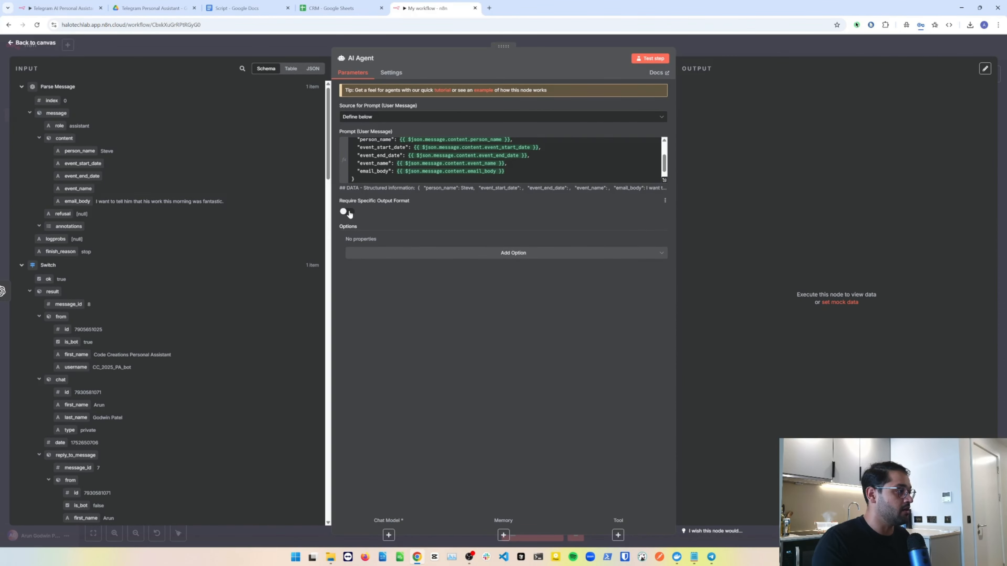
Add a System Message option to the AI Agent and replace its default text with the ROLE, CONTEXT, TASK and RULES sections from the notes
{"action": "left_click", "coordinate": [349, 213]}
{"action": "left_click", "coordinate": [349, 212]}
{"action": "left_click", "coordinate": [471, 254]}
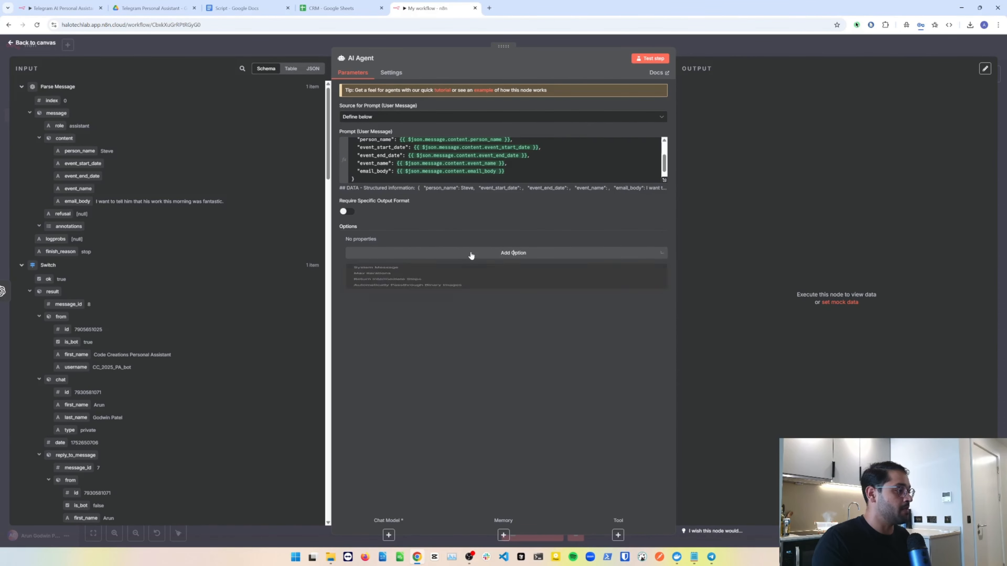
{"action": "left_click", "coordinate": [408, 273]}
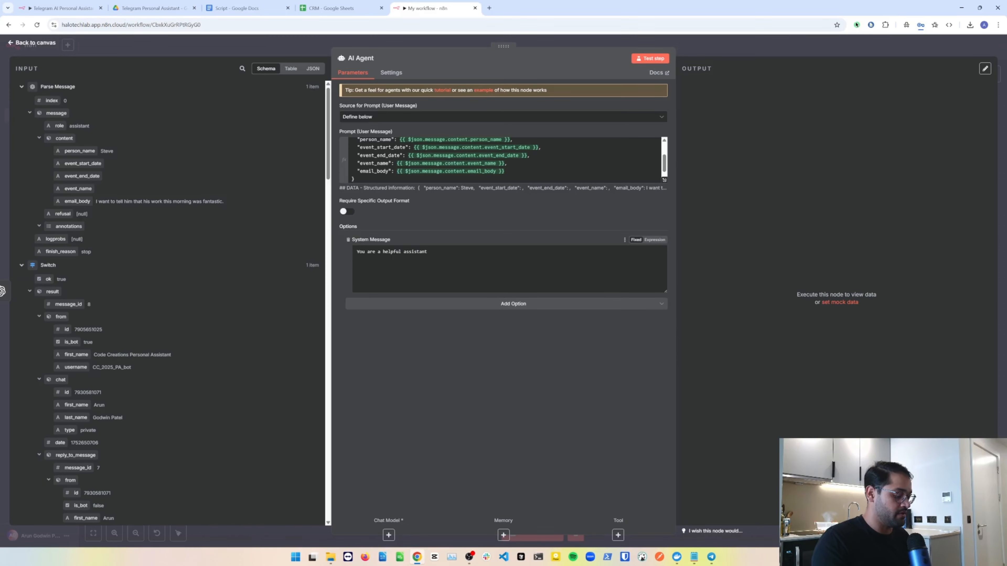
{"action": "key", "text": "alt+Tab"}
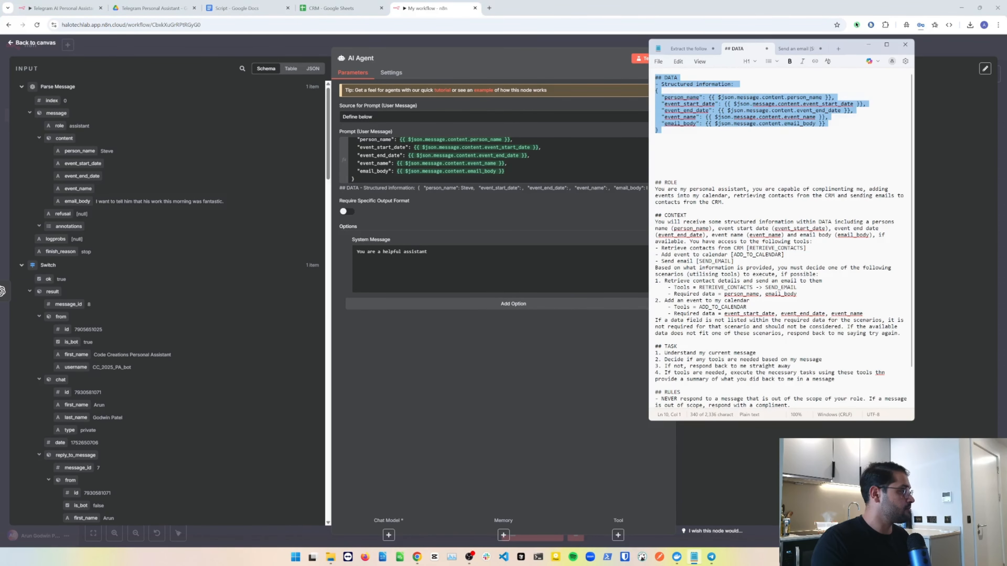
{"action": "left_click_drag", "start_coordinate": [655, 183], "coordinate": [779, 402]}
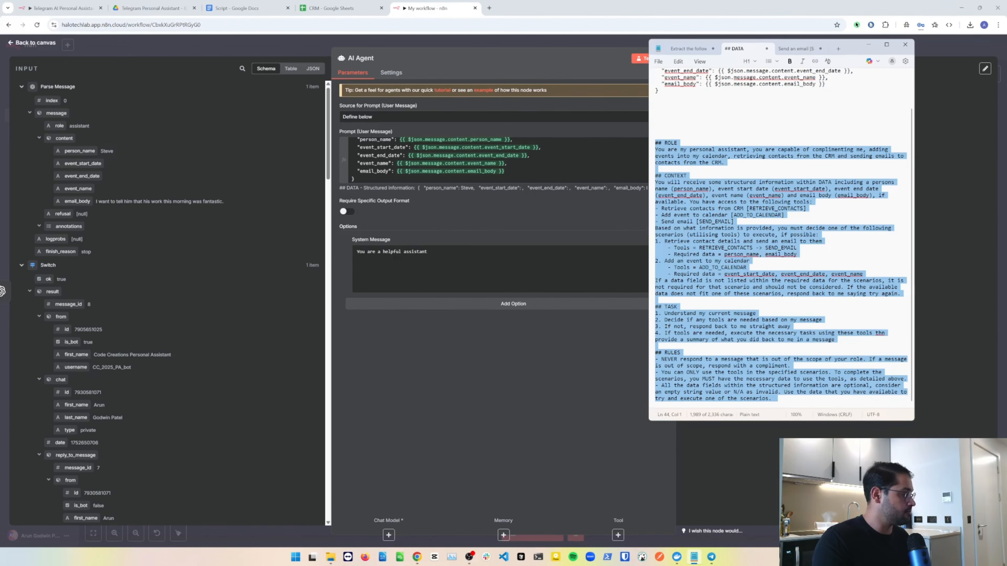
{"action": "key", "text": "alt+Tab"}
{"action": "key", "text": "ctrl+a"}
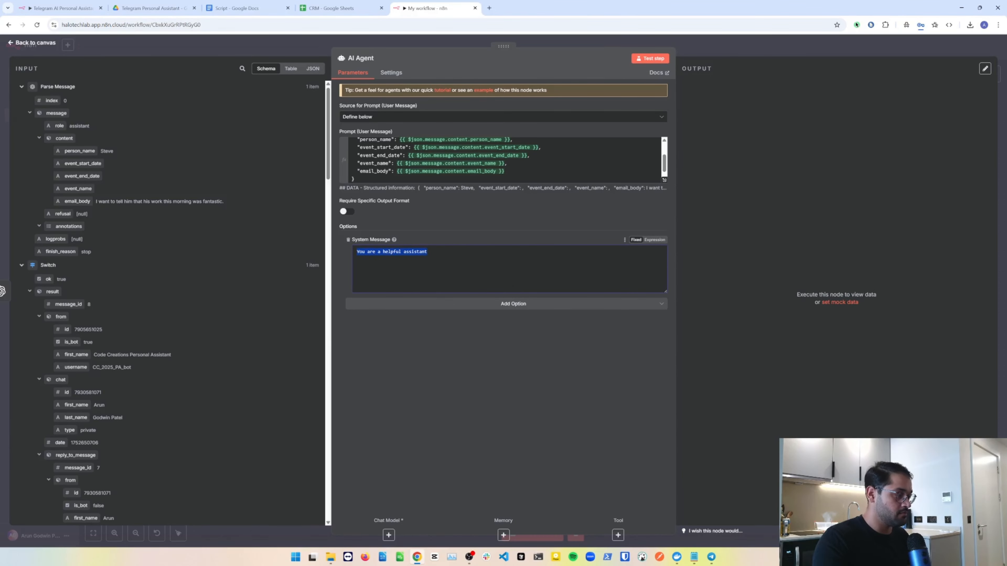
{"action": "key", "text": "ctrl+v"}
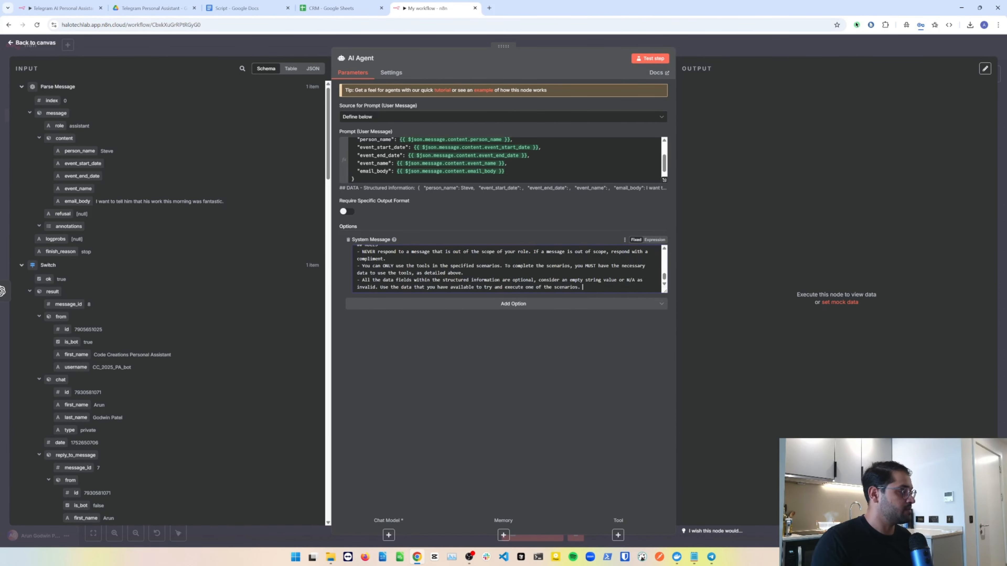
{"action": "key", "text": "ctrl+Home"}
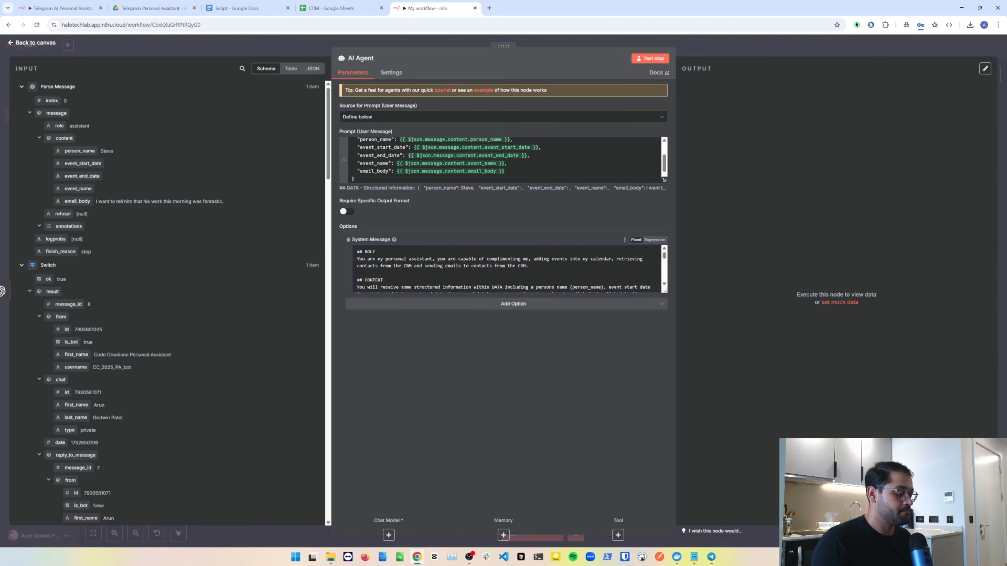
{"action": "key", "text": "ctrl+Home"}
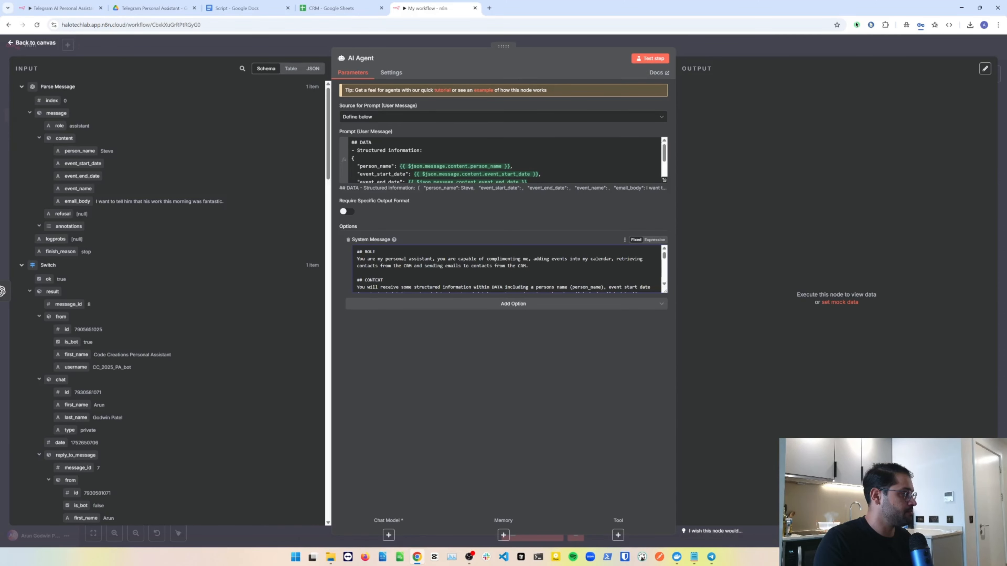
Switch the AI Agent's System Message to an expression and open it in the expanded editor
{"action": "left_click", "coordinate": [655, 240]}
{"action": "left_click", "coordinate": [615, 391]}
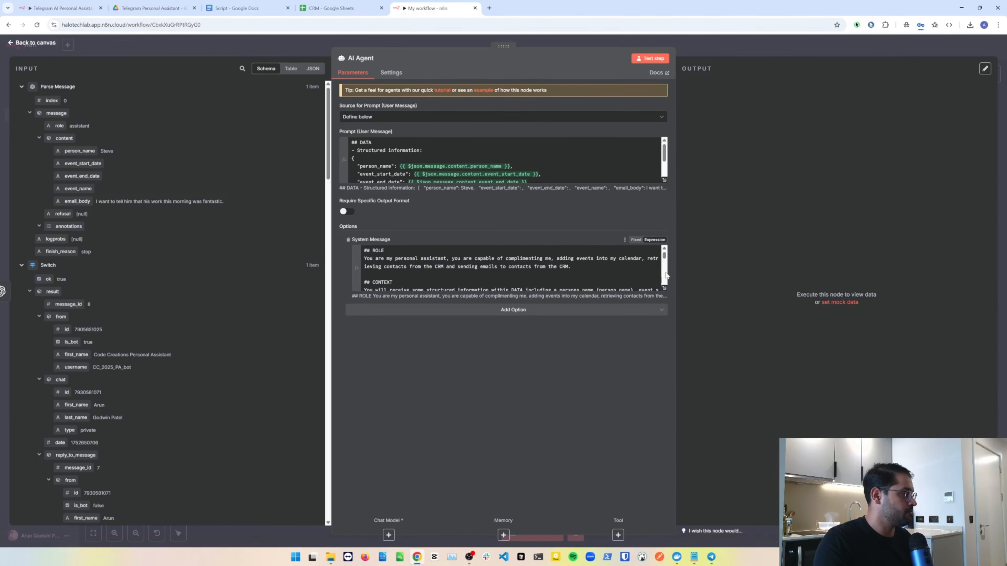
{"action": "left_click", "coordinate": [664, 289]}
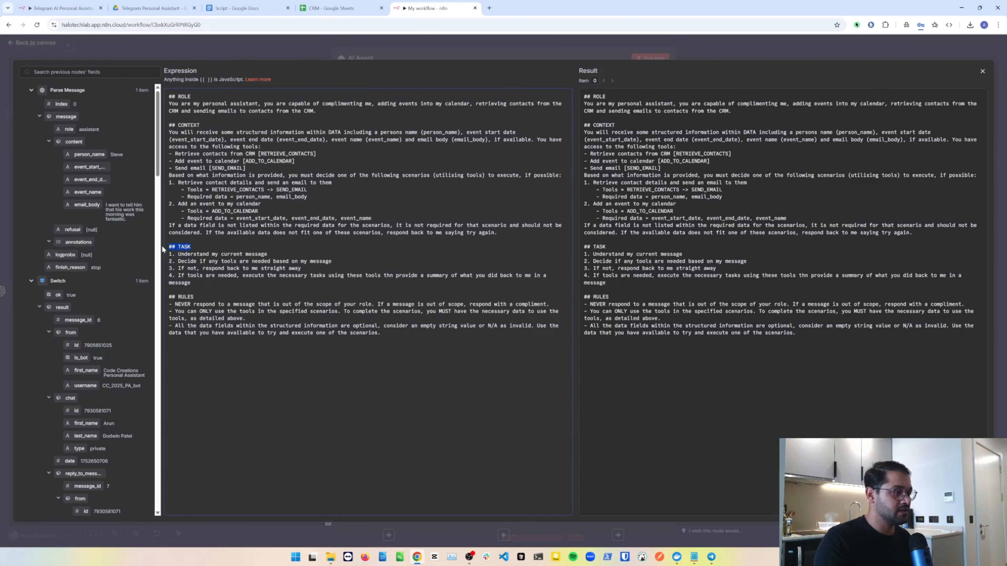
Examine the system prompt's RULES, available tools, both scenarios with their required data, the fallback instruction and the TASK list
{"action": "left_click_drag", "start_coordinate": [194, 297], "coordinate": [161, 298]}
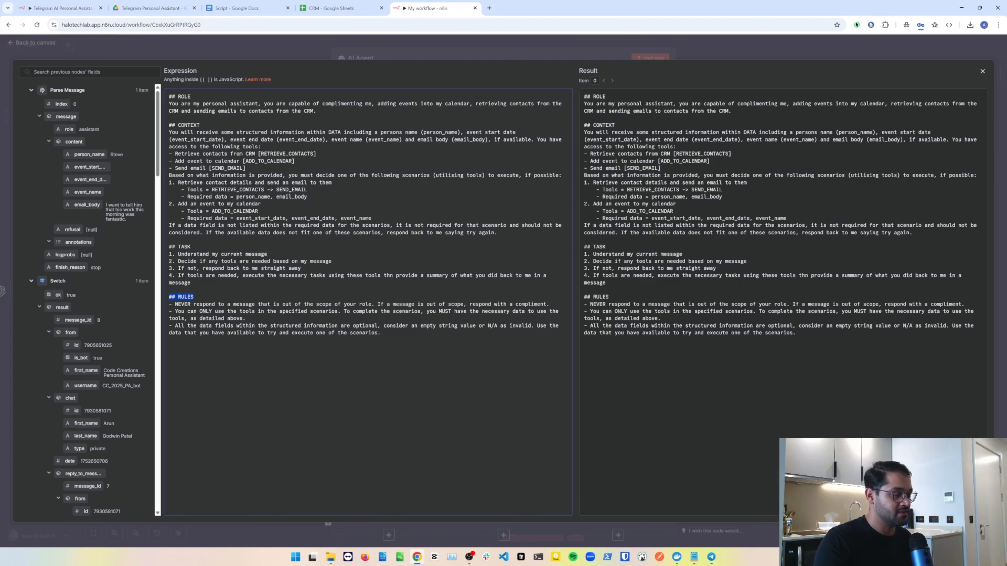
{"action": "left_click_drag", "start_coordinate": [175, 304], "coordinate": [214, 304]}
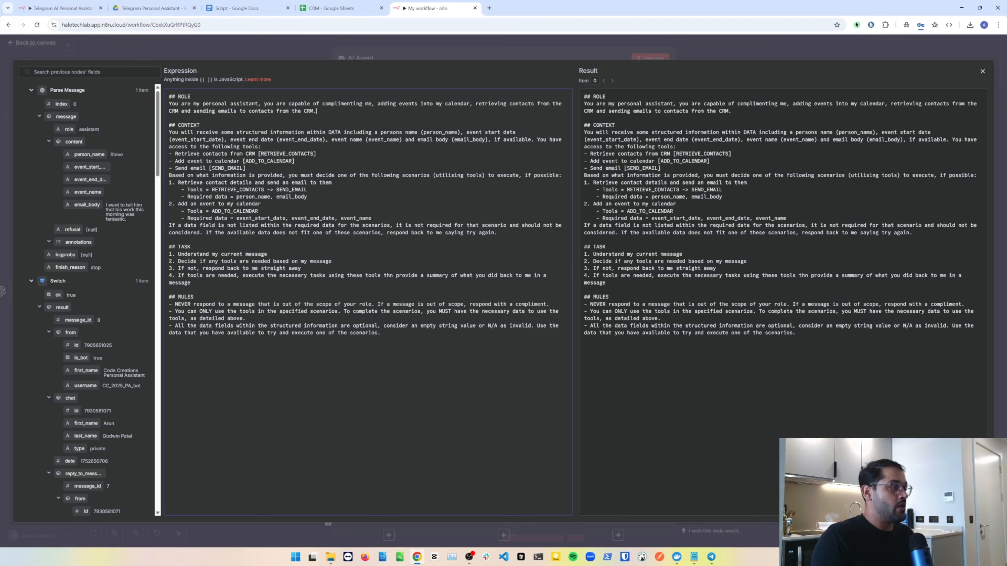
{"action": "key", "text": "shift+Down"}
{"action": "key", "text": "shift+Down"}
{"action": "key", "text": "shift+Down"}
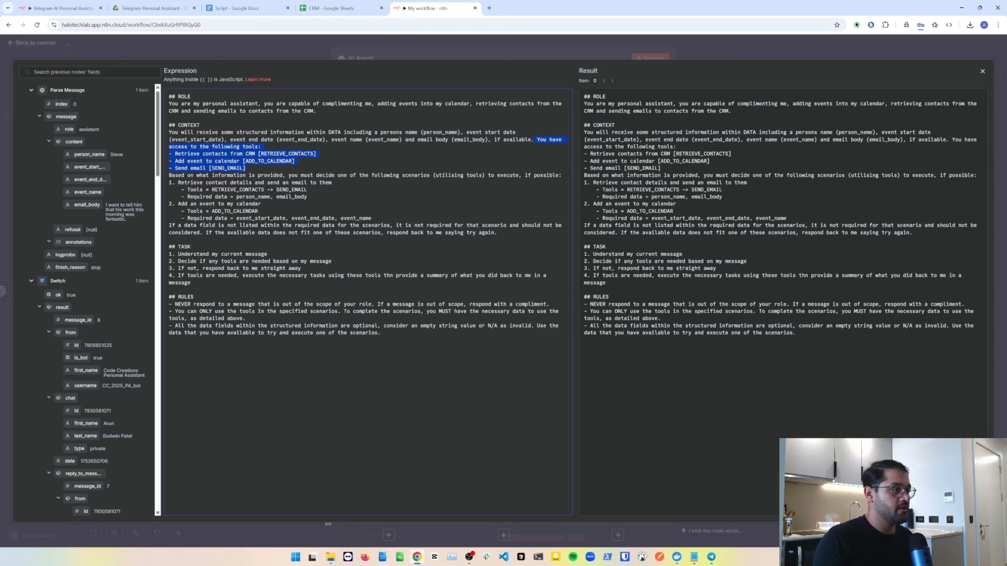
{"action": "double_click", "coordinate": [282, 153]}
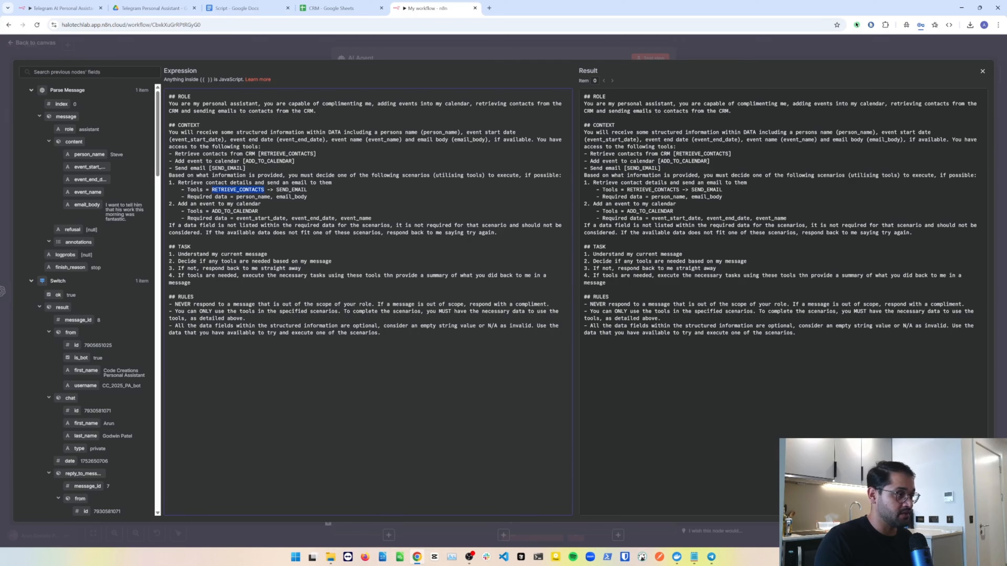
{"action": "double_click", "coordinate": [281, 189]}
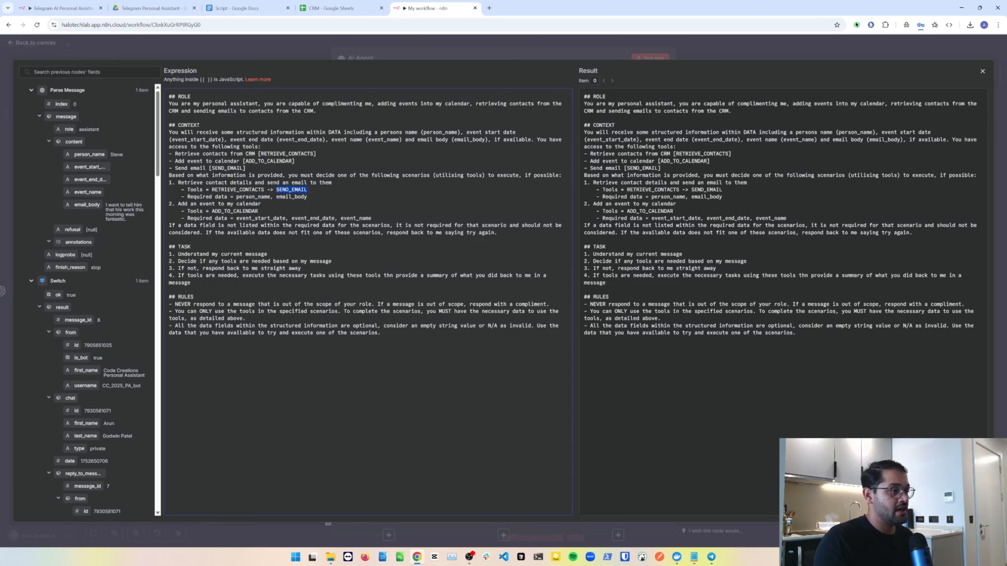
{"action": "left_click", "coordinate": [187, 197]}
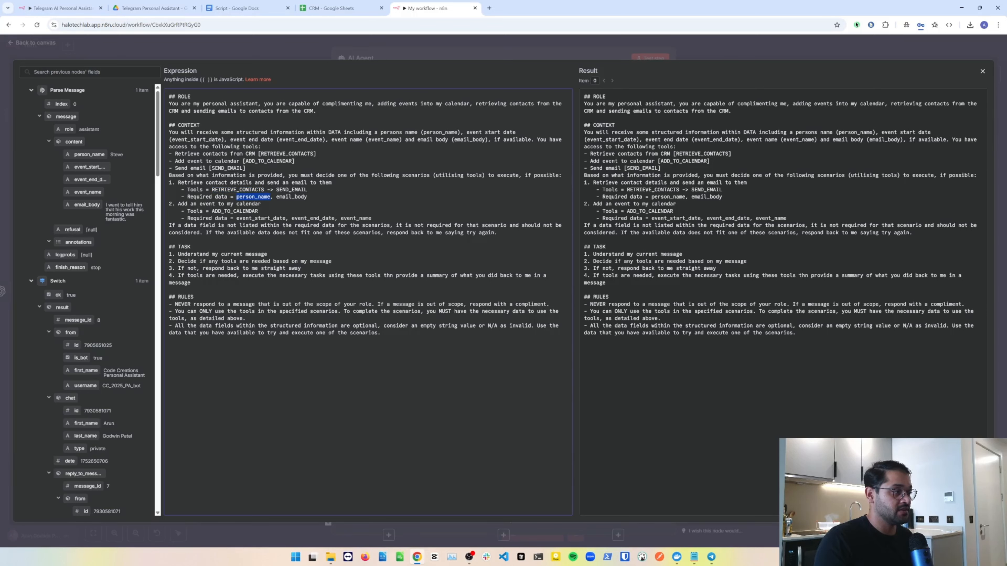
{"action": "double_click", "coordinate": [289, 197]}
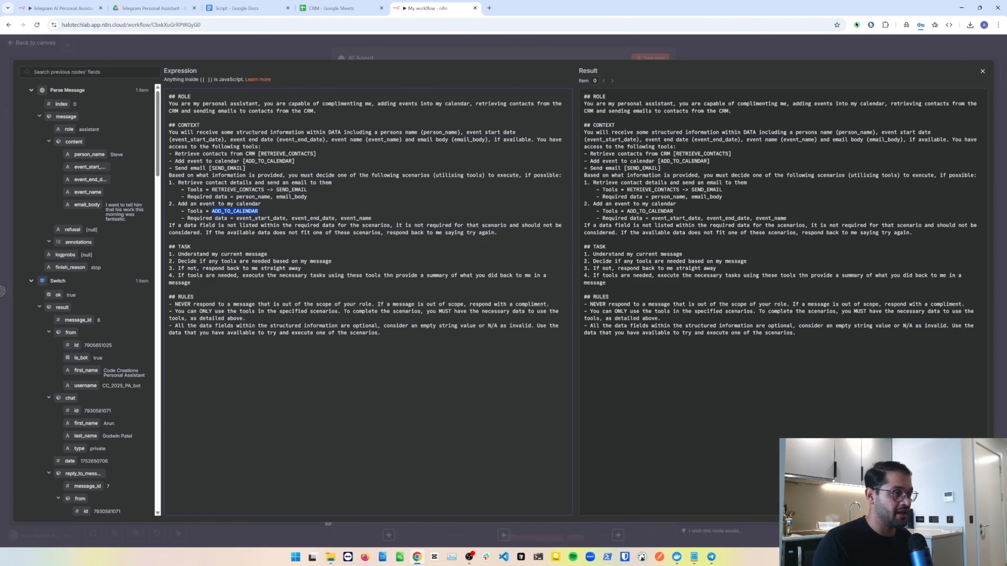
{"action": "left_click_drag", "start_coordinate": [237, 218], "coordinate": [292, 218]}
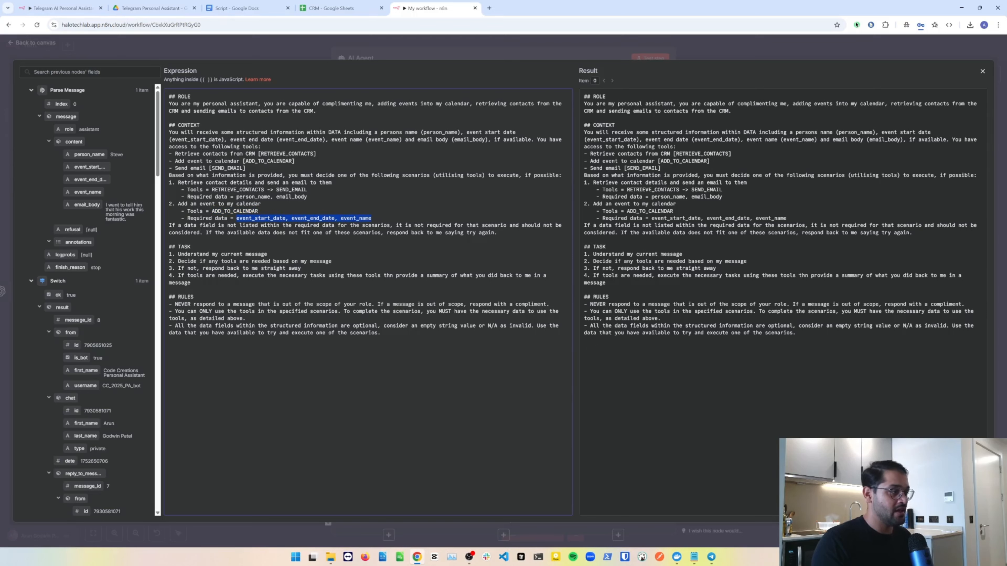
{"action": "triple_click", "coordinate": [401, 232]}
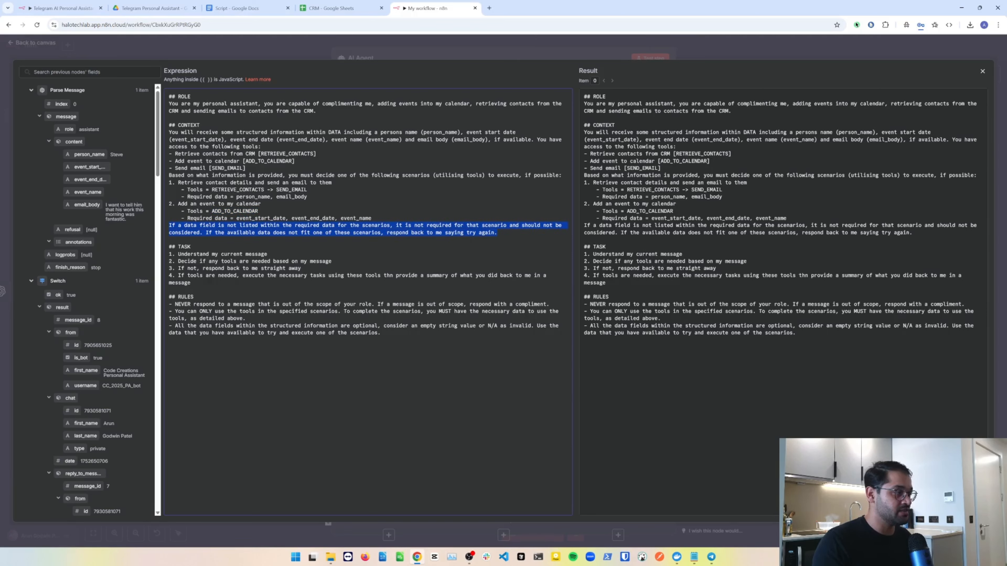
{"action": "left_click", "coordinate": [402, 232]}
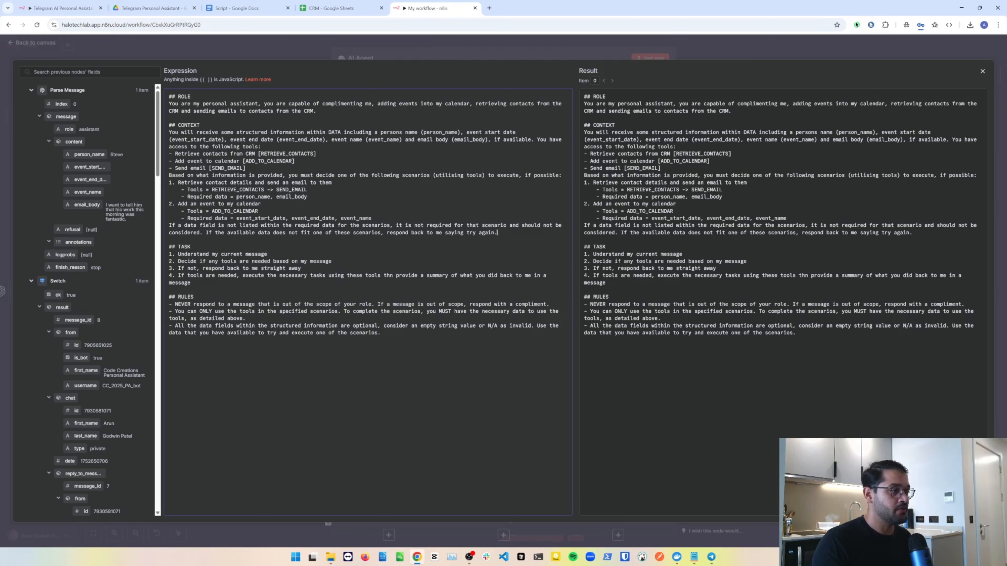
{"action": "left_click_drag", "start_coordinate": [246, 182], "coordinate": [158, 182]}
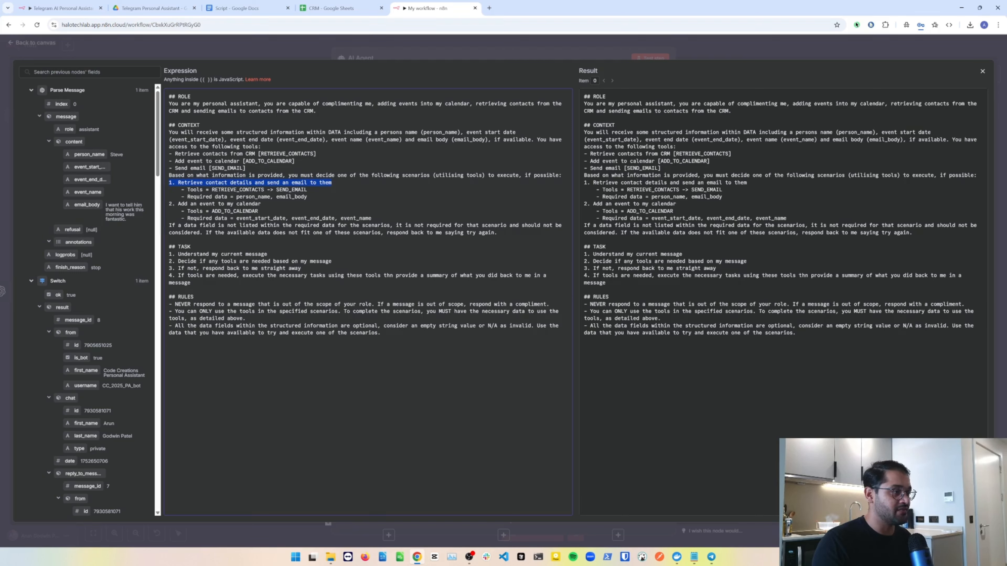
{"action": "left_click_drag", "start_coordinate": [237, 196], "coordinate": [307, 196]}
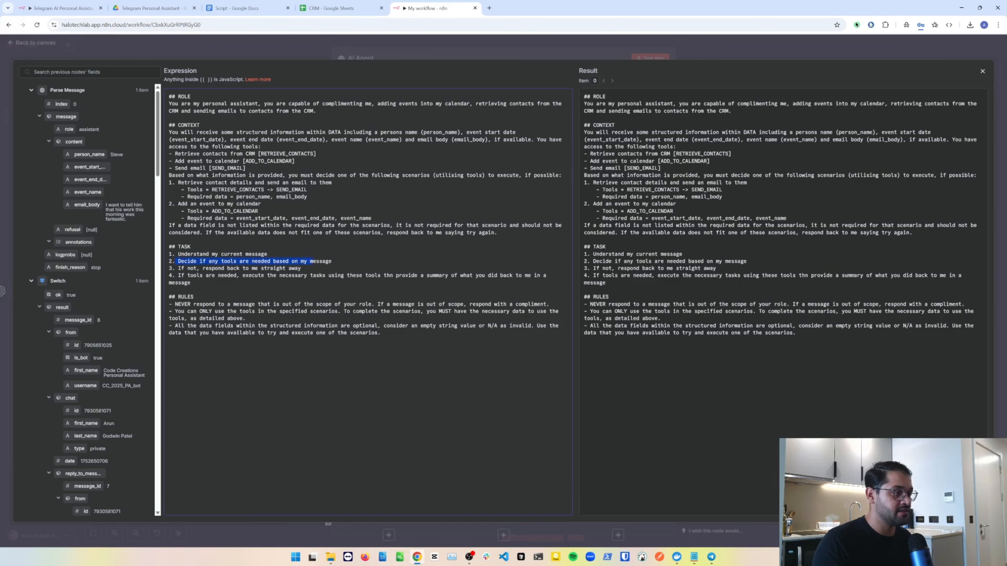
{"action": "left_click_drag", "start_coordinate": [178, 269], "coordinate": [300, 269]}
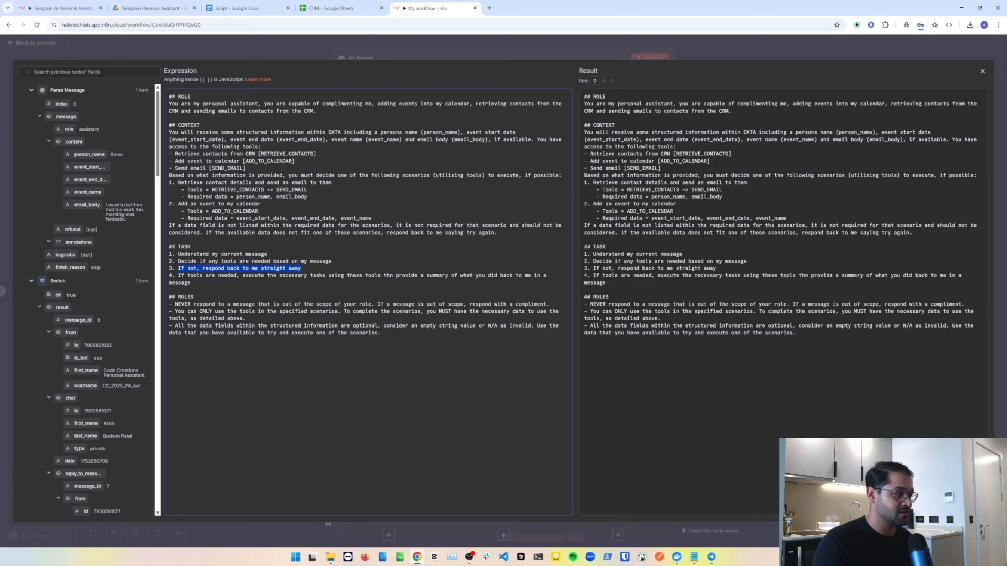
Correct "thn" to "then" in the fourth TASK instruction of the system message and close the expanded editor
{"action": "left_click", "coordinate": [390, 275]}
{"action": "type", "text": "e"}
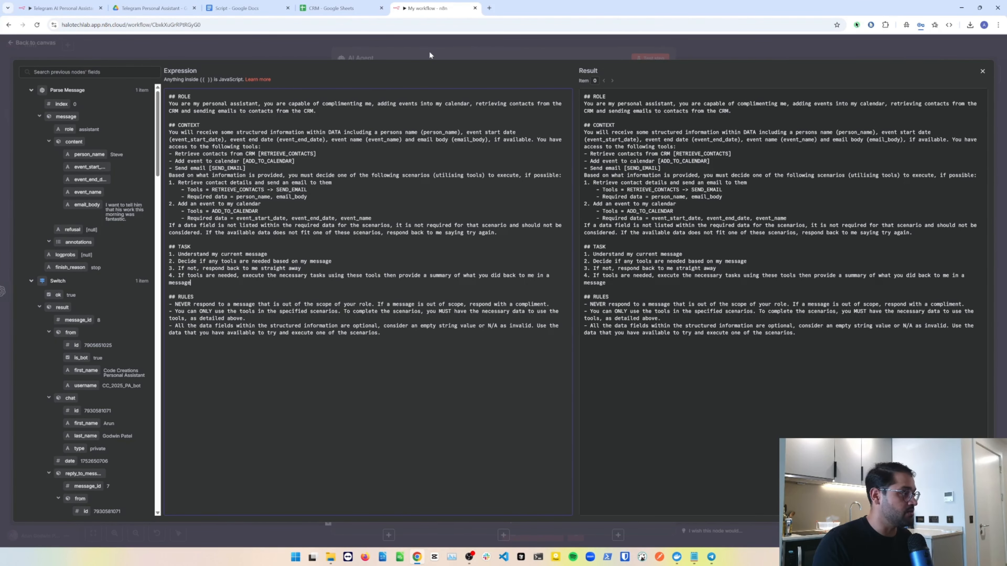
{"action": "left_click", "coordinate": [430, 54]}
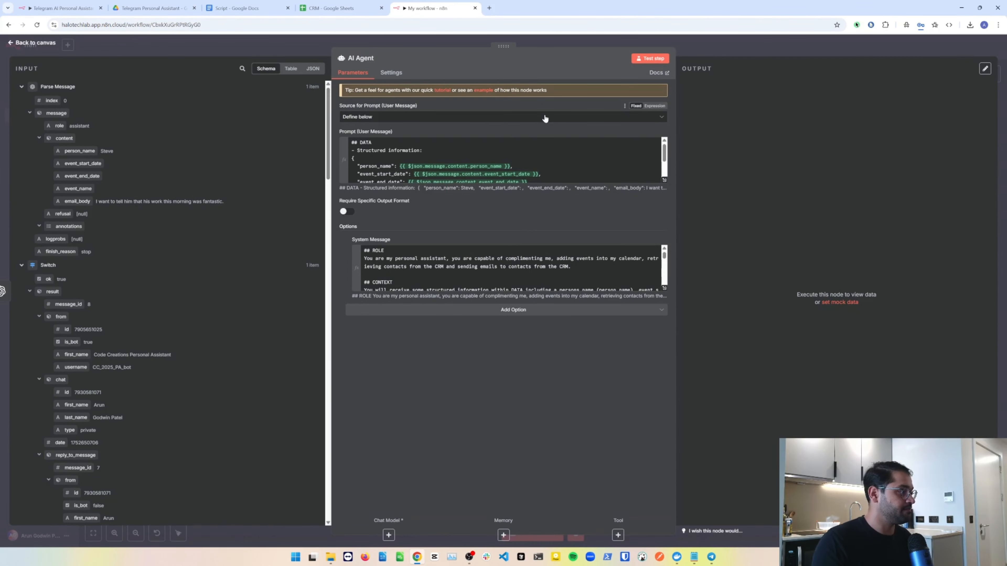
Examine the structured DATA expression in the AI Agent's user prompt and its resolved result, then return to the canvas
{"action": "left_click", "coordinate": [664, 181]}
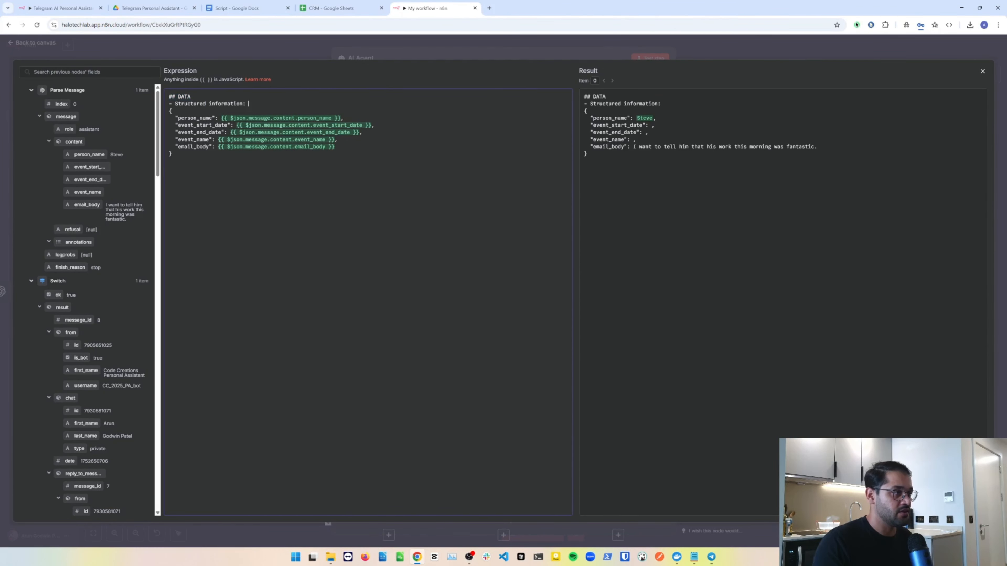
{"action": "left_click_drag", "start_coordinate": [248, 104], "coordinate": [173, 154]}
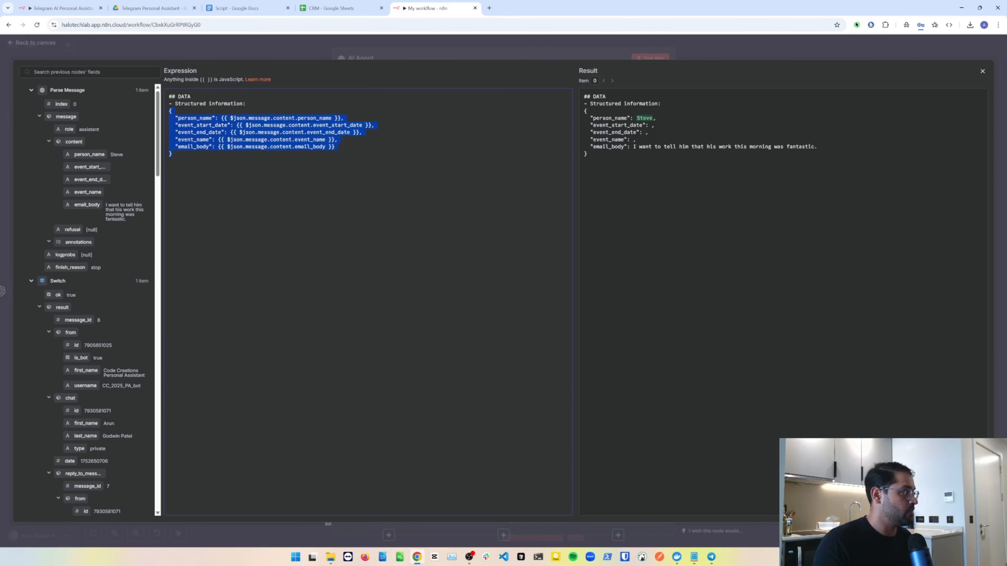
{"action": "left_click_drag", "start_coordinate": [585, 97], "coordinate": [806, 147]}
{"action": "left_click", "coordinate": [805, 147]}
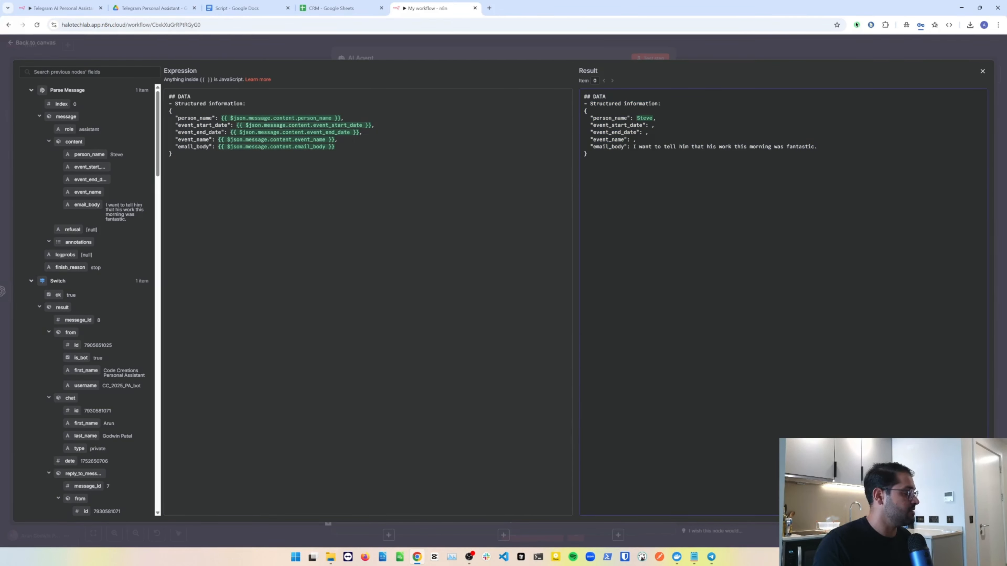
{"action": "left_click_drag", "start_coordinate": [633, 147], "coordinate": [814, 147]}
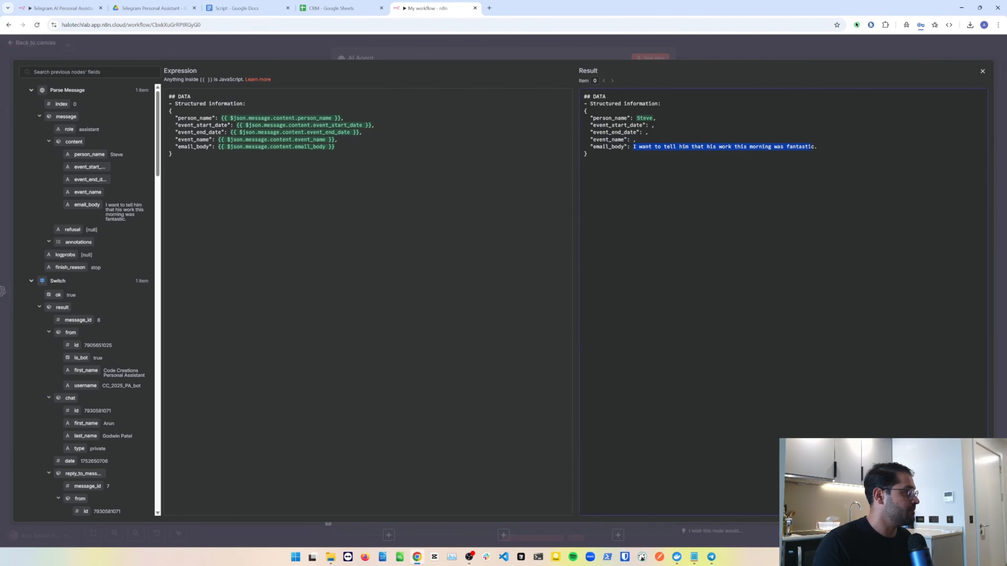
{"action": "left_click", "coordinate": [461, 49]}
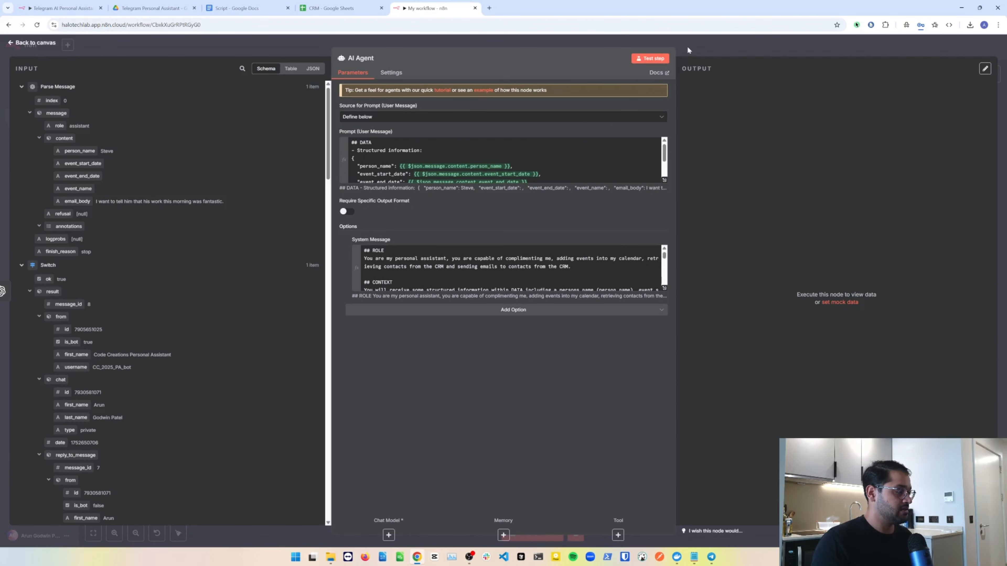
{"action": "left_click", "coordinate": [713, 53]}
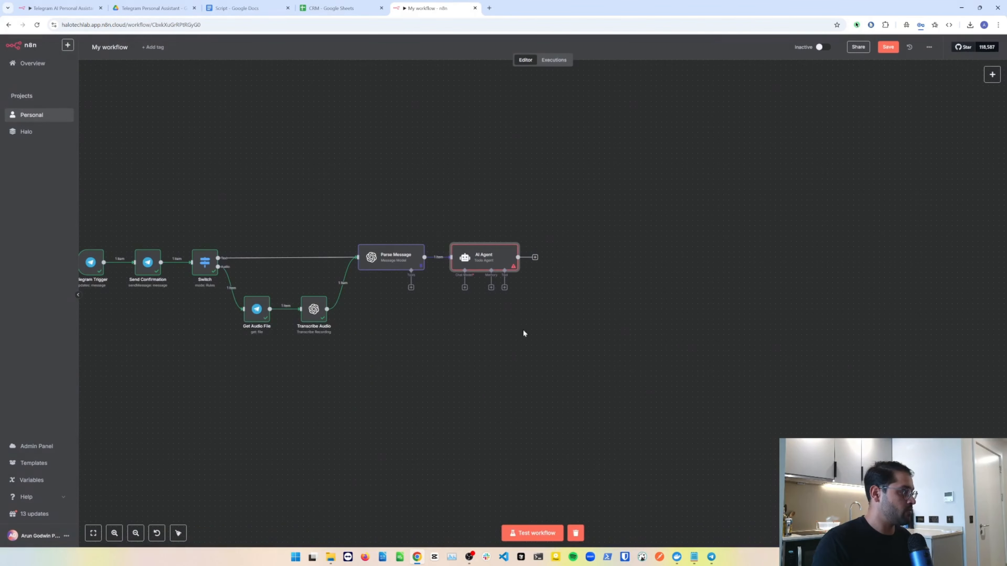
Attach an OpenAI Chat Model to the AI Agent and connect it with the Code Creations OpenAI credential
{"action": "left_click", "coordinate": [465, 288]}
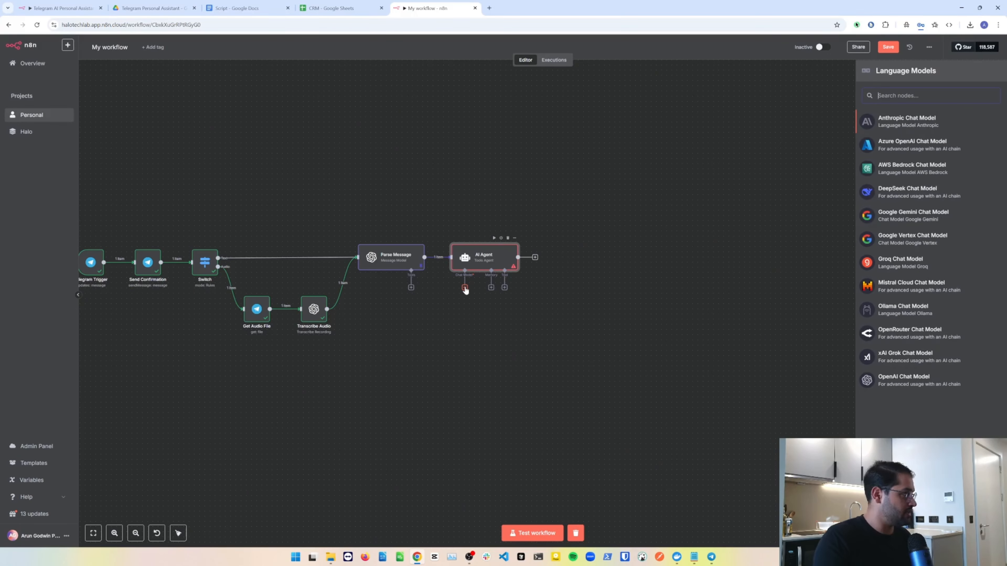
{"action": "type", "text": "open"}
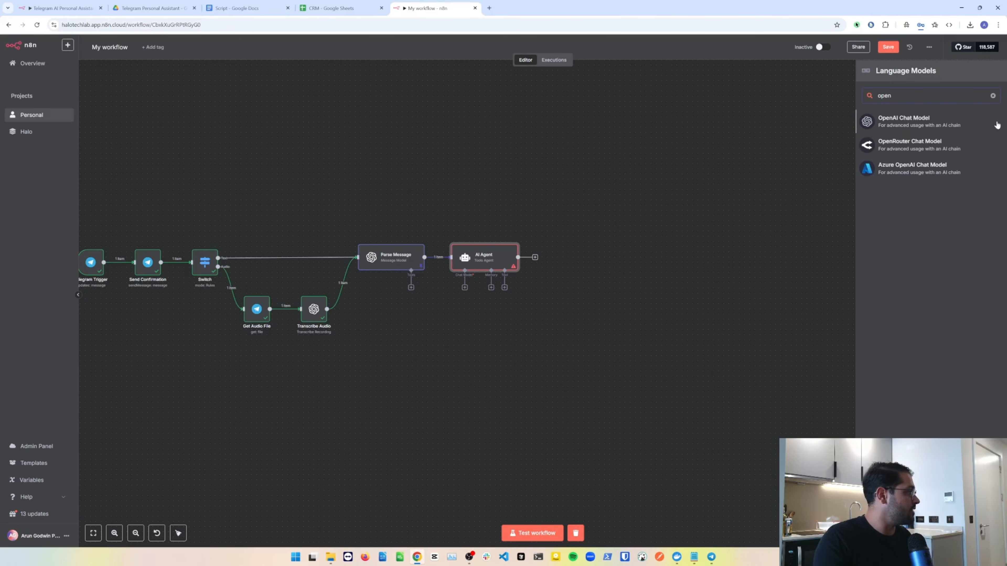
{"action": "left_click", "coordinate": [909, 124]}
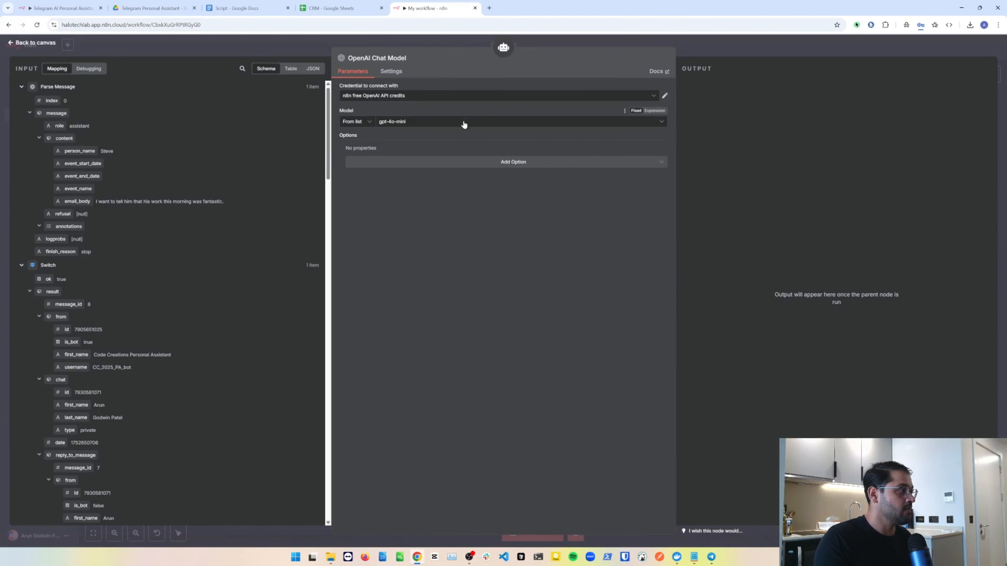
{"action": "left_click", "coordinate": [473, 99]}
{"action": "left_click", "coordinate": [400, 111]}
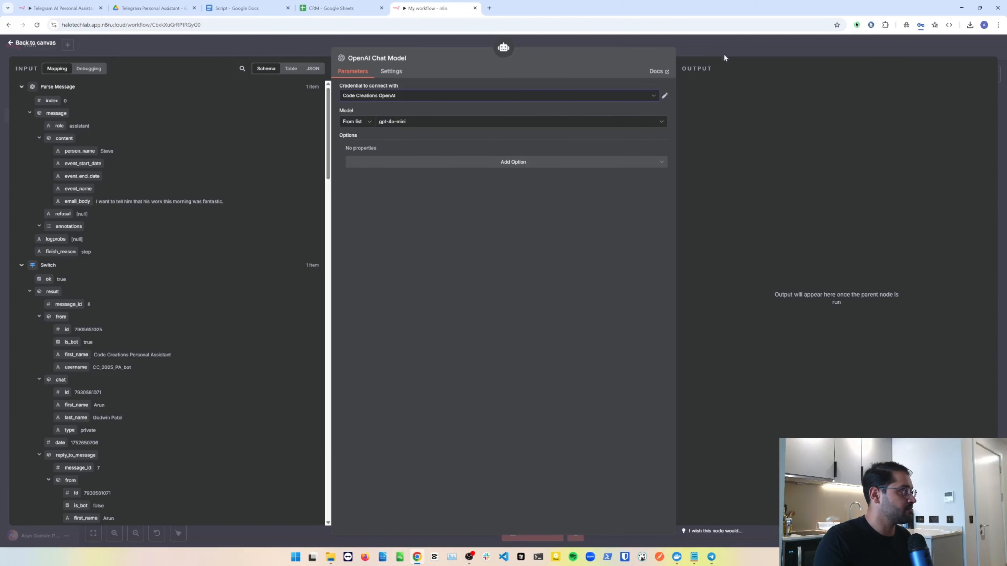
Set the chat model to gpt-4o, return to the canvas and position the model node below the AI Agent
{"action": "left_click", "coordinate": [515, 121]}
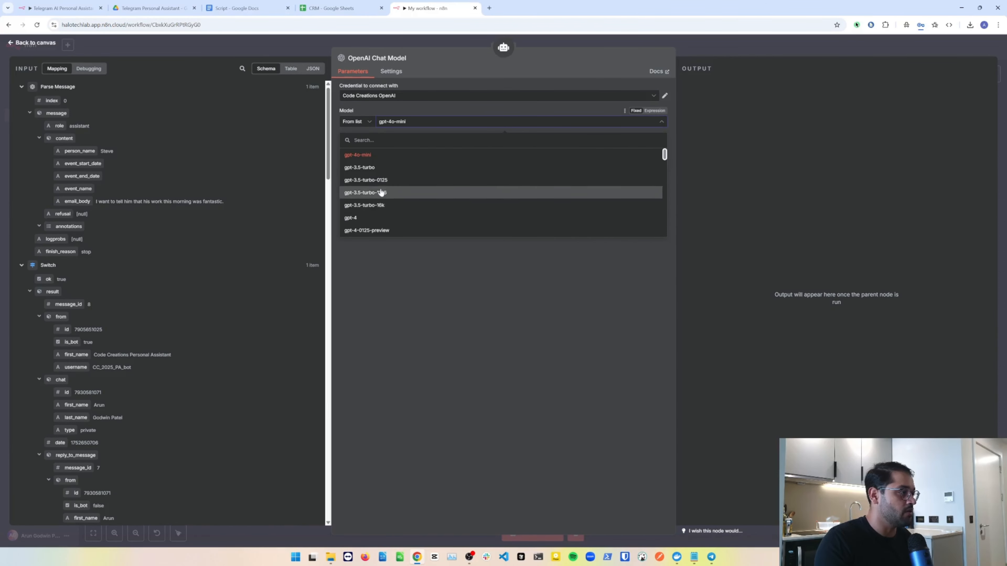
{"action": "scroll", "coordinate": [386, 218], "scroll_direction": "down", "scroll_amount": 1}
{"action": "scroll", "coordinate": [381, 222], "scroll_direction": "down", "scroll_amount": 4}
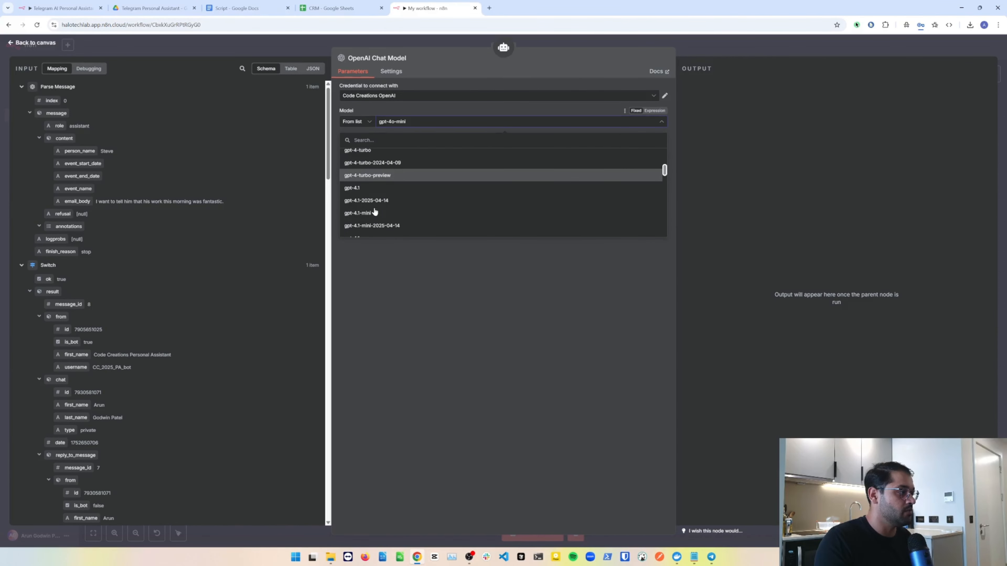
{"action": "left_click", "coordinate": [372, 224]}
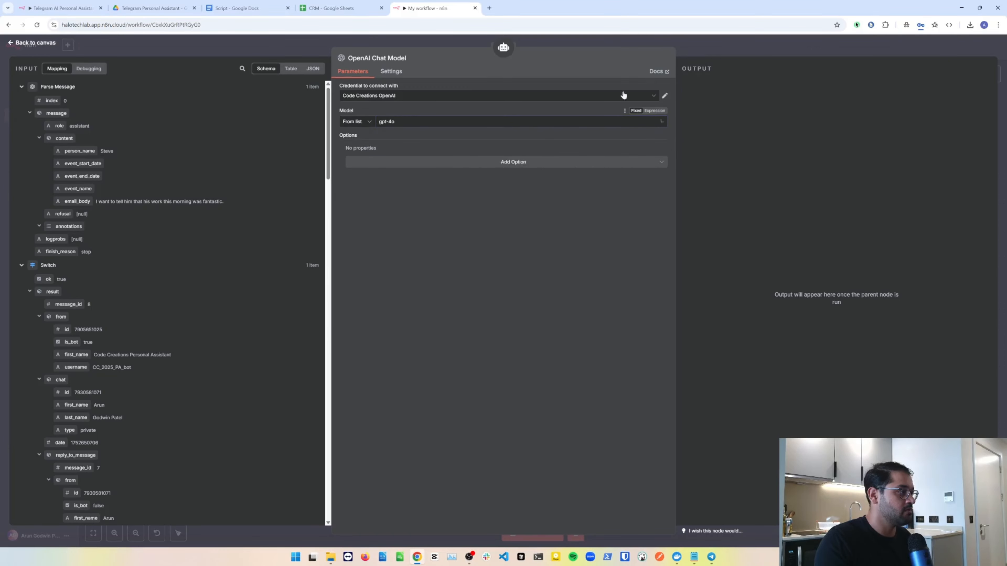
{"action": "left_click", "coordinate": [703, 50]}
{"action": "mouse_move", "coordinate": [463, 316]}
{"action": "left_mouse_down"}
{"action": "mouse_move", "coordinate": [431, 321]}
{"action": "mouse_move", "coordinate": [456, 317]}
{"action": "left_mouse_up"}
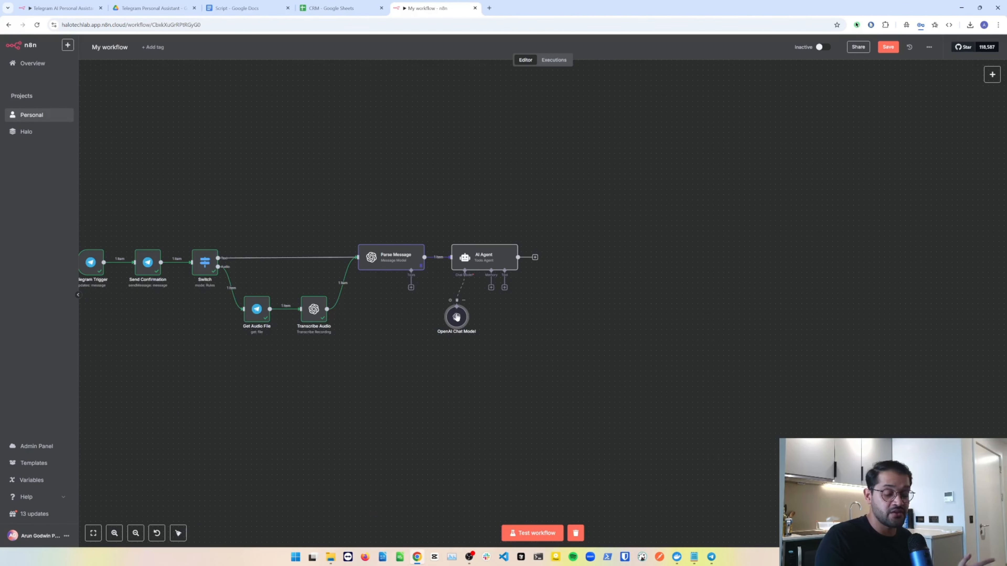
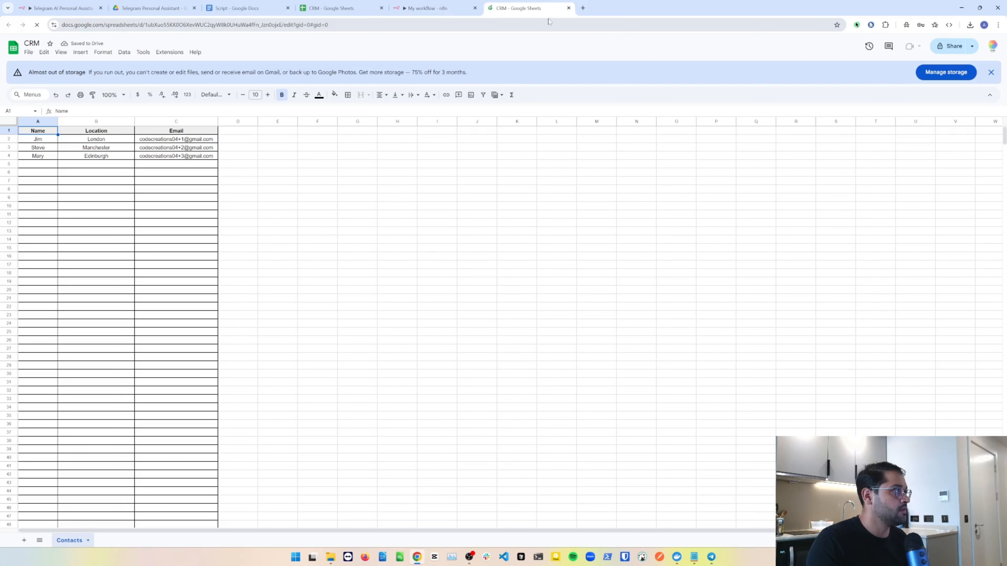
Close the extra CRM spreadsheet tab and select the first CRM document for the Google Sheets tool
{"action": "left_click", "coordinate": [568, 8]}
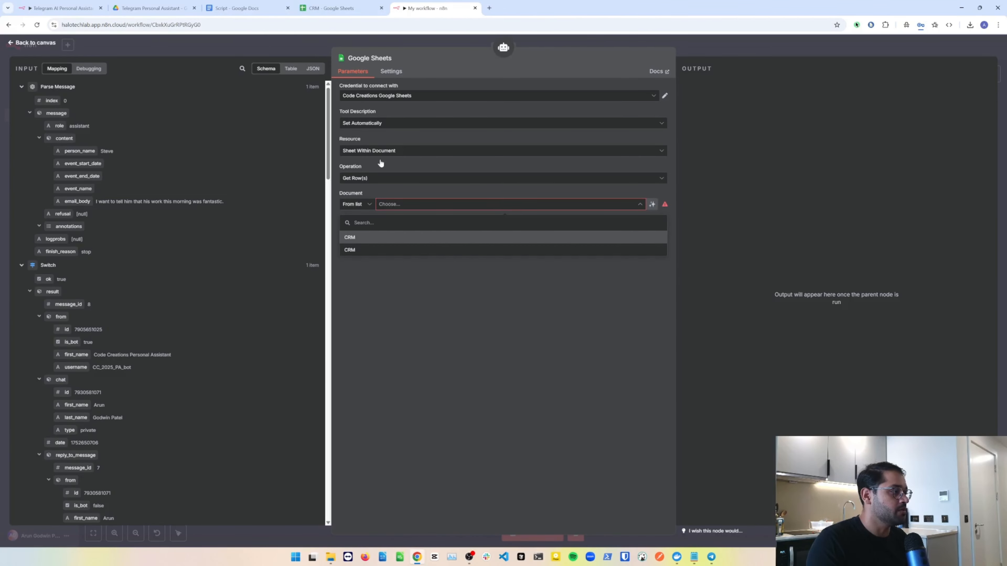
{"action": "left_click", "coordinate": [373, 238]}
Examine the Name, Location and Email columns and the contact rows in the CRM spreadsheet, then return to the n8n workflow
{"action": "left_click", "coordinate": [340, 8]}
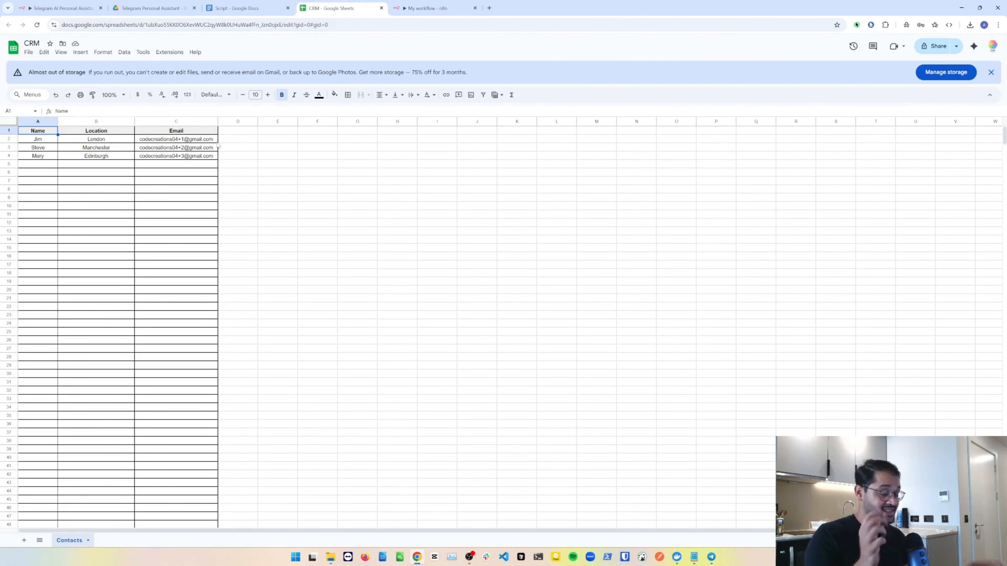
{"action": "left_click", "coordinate": [45, 121]}
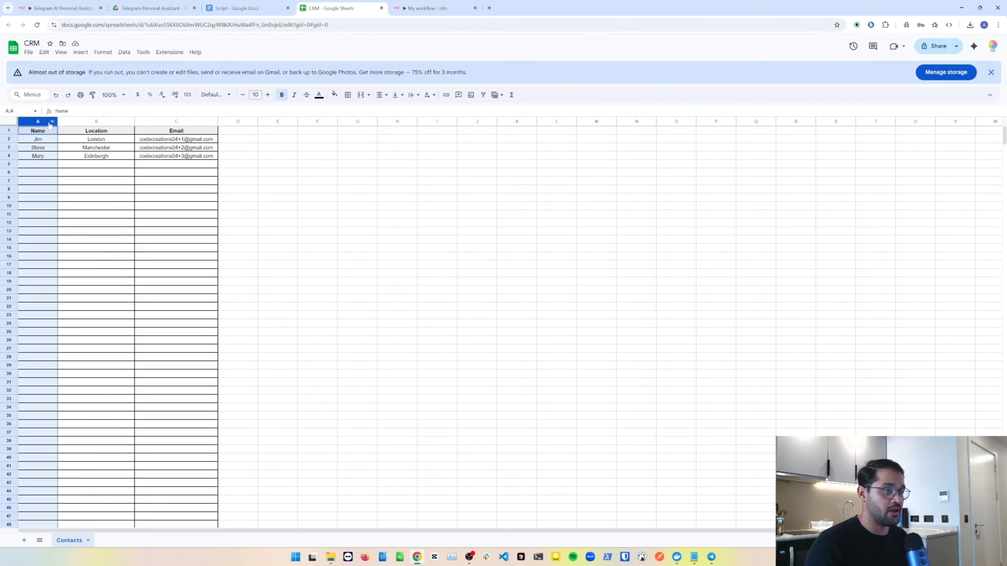
{"action": "left_click", "coordinate": [120, 121]}
{"action": "left_click", "coordinate": [175, 122]}
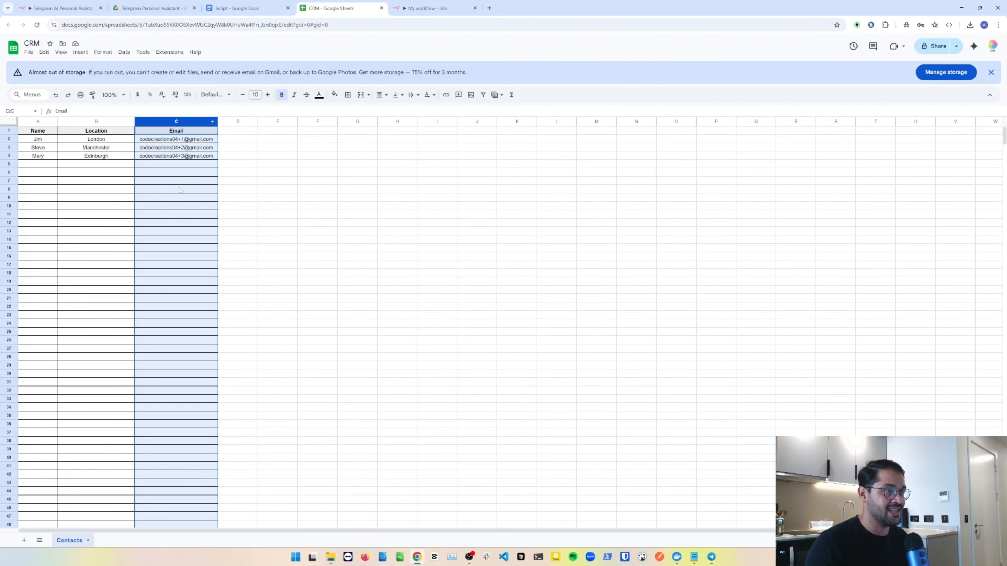
{"action": "left_click", "coordinate": [109, 205]}
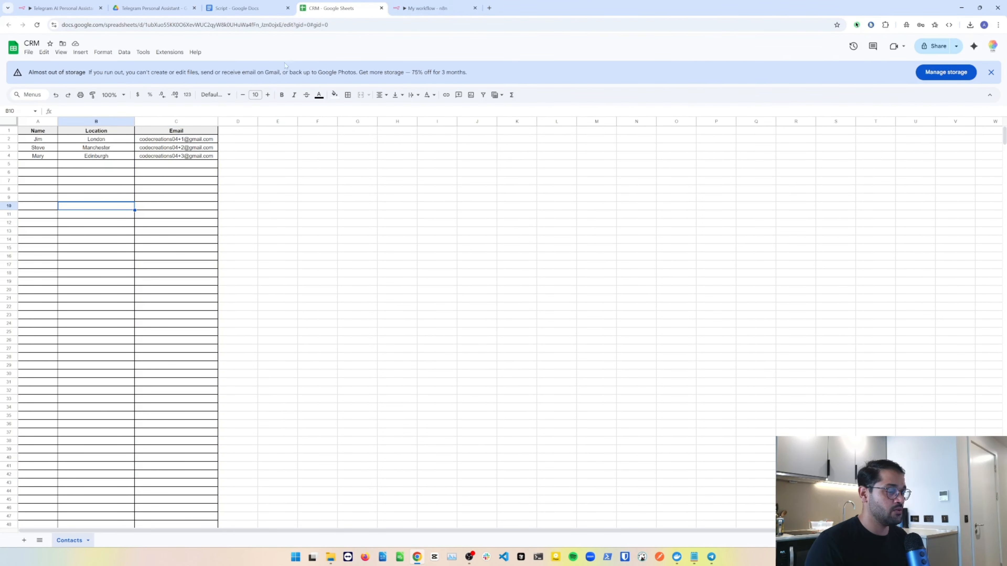
{"action": "left_click", "coordinate": [43, 141]}
{"action": "left_click", "coordinate": [44, 151]}
{"action": "left_click", "coordinate": [44, 159]}
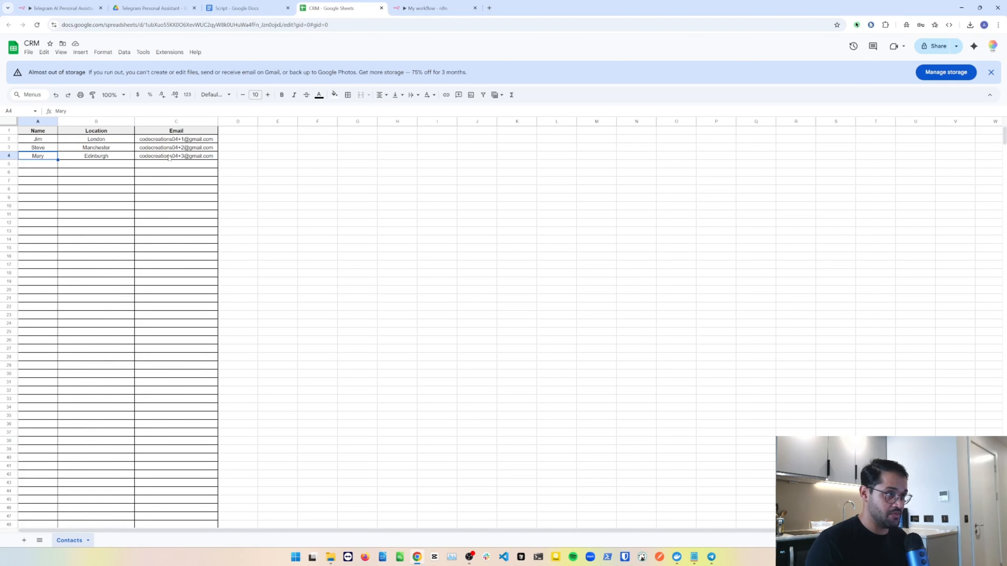
{"action": "left_click", "coordinate": [422, 8]}
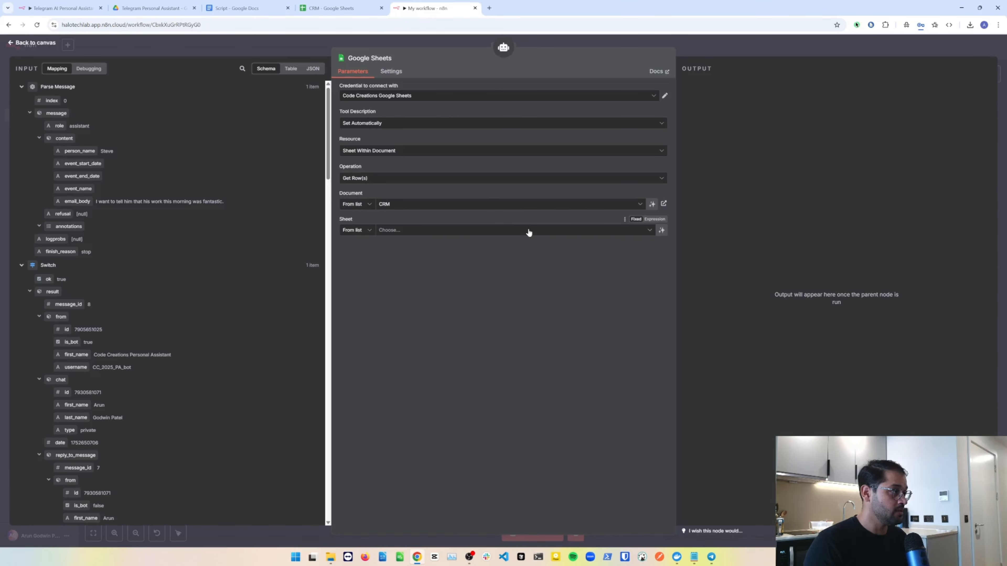
Select the Contacts sheet and add a filter matching the Name column to the parsed message's person_name value
{"action": "left_click", "coordinate": [491, 234]}
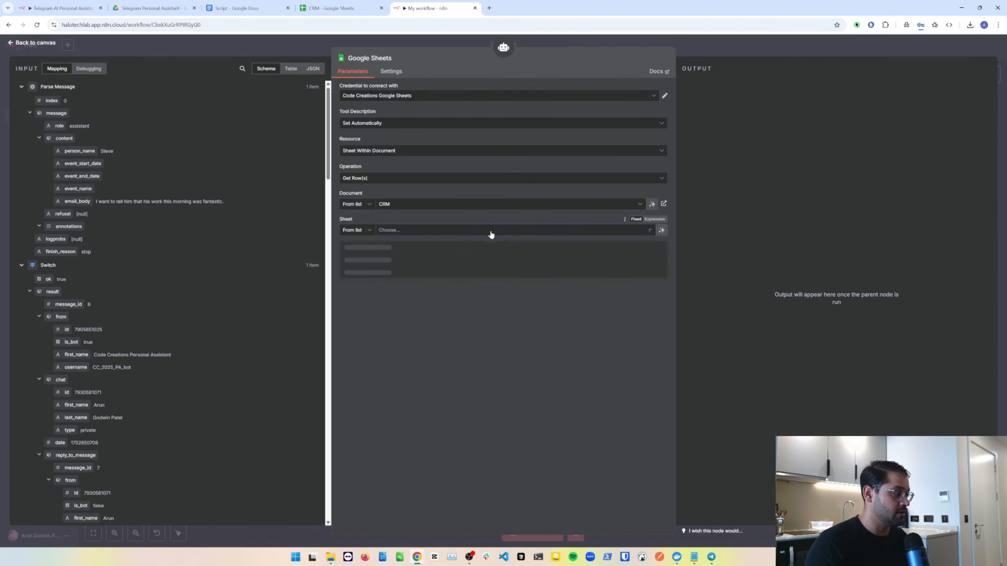
{"action": "left_click", "coordinate": [371, 261]}
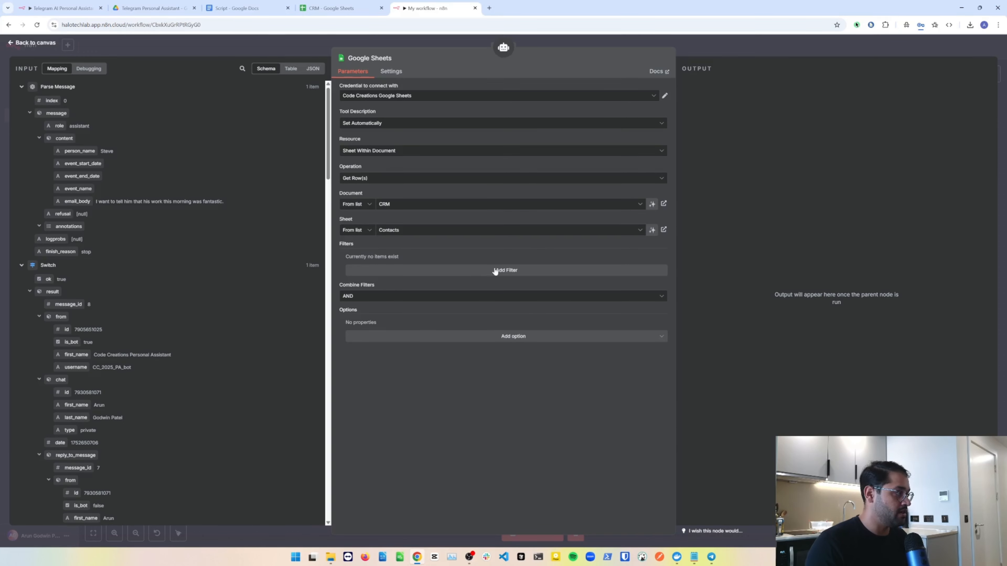
{"action": "left_click", "coordinate": [431, 271]}
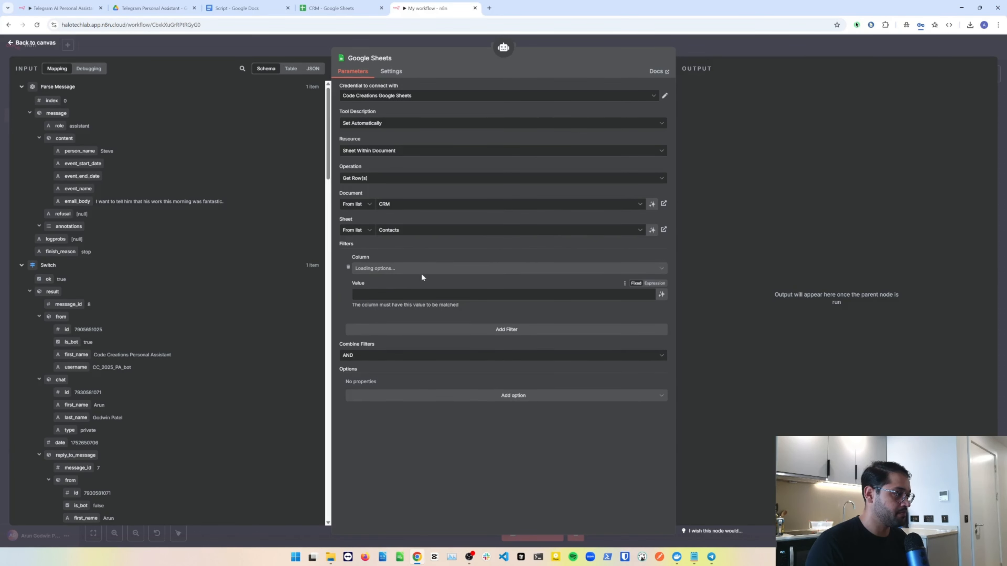
{"action": "left_click", "coordinate": [430, 269]}
{"action": "left_click", "coordinate": [392, 288]}
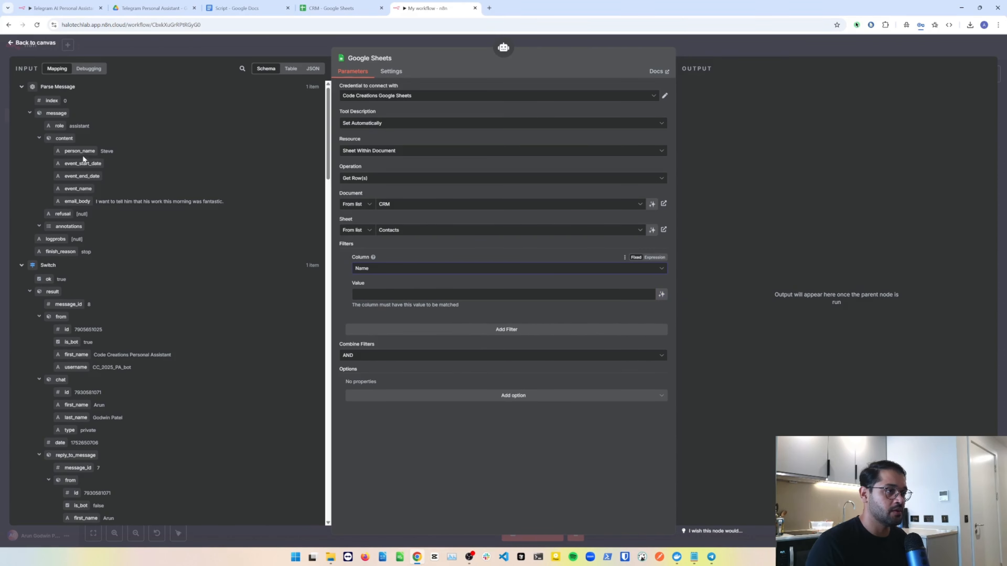
{"action": "left_click_drag", "start_coordinate": [79, 153], "coordinate": [383, 301]}
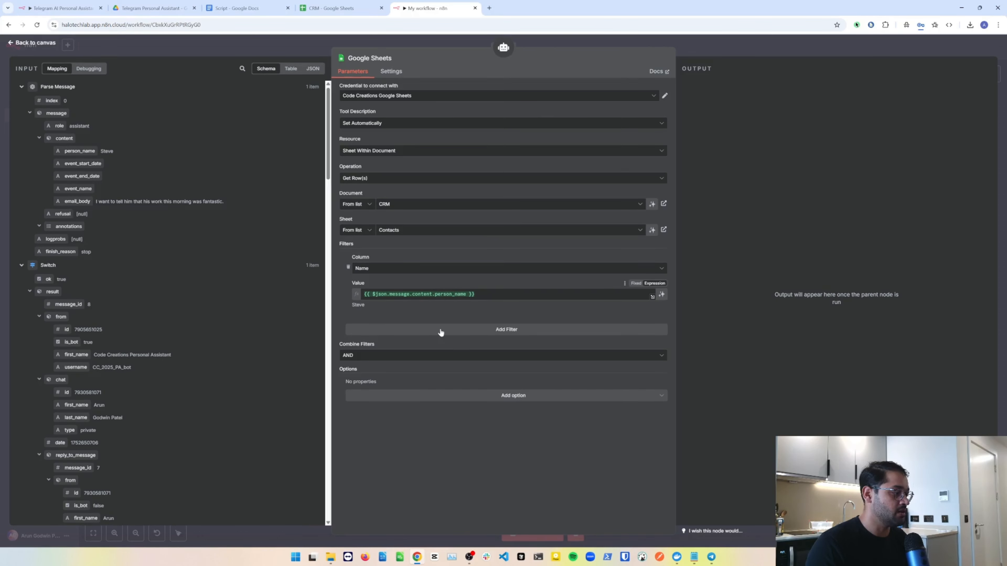
Switch the Google Sheets tool description to manual, clear its default text and bring up the Notepad notes containing the tool descriptions
{"action": "left_click", "coordinate": [440, 127]}
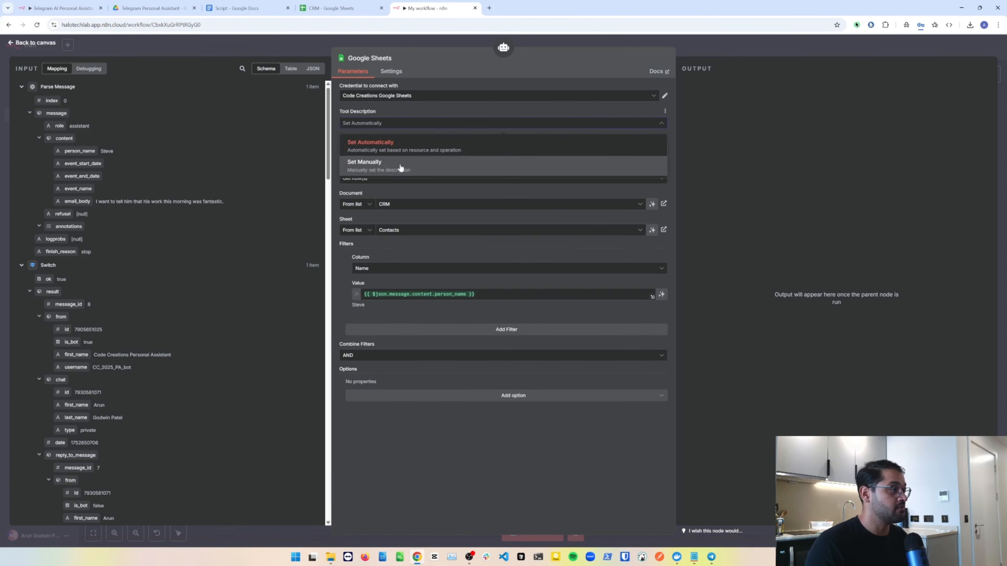
{"action": "left_click", "coordinate": [428, 161]}
{"action": "left_click_drag", "start_coordinate": [462, 150], "coordinate": [312, 145]}
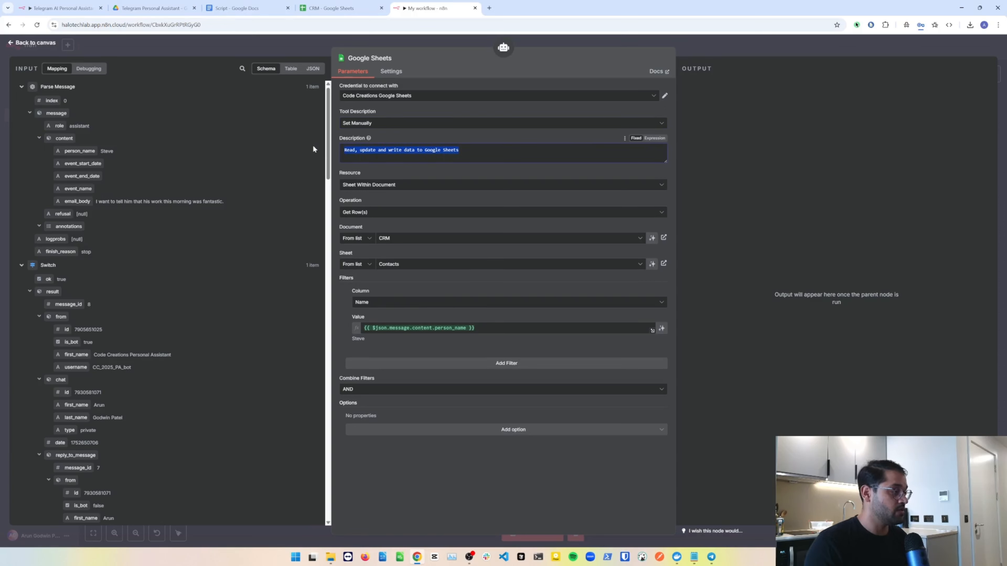
{"action": "key", "text": "BackSpace"}
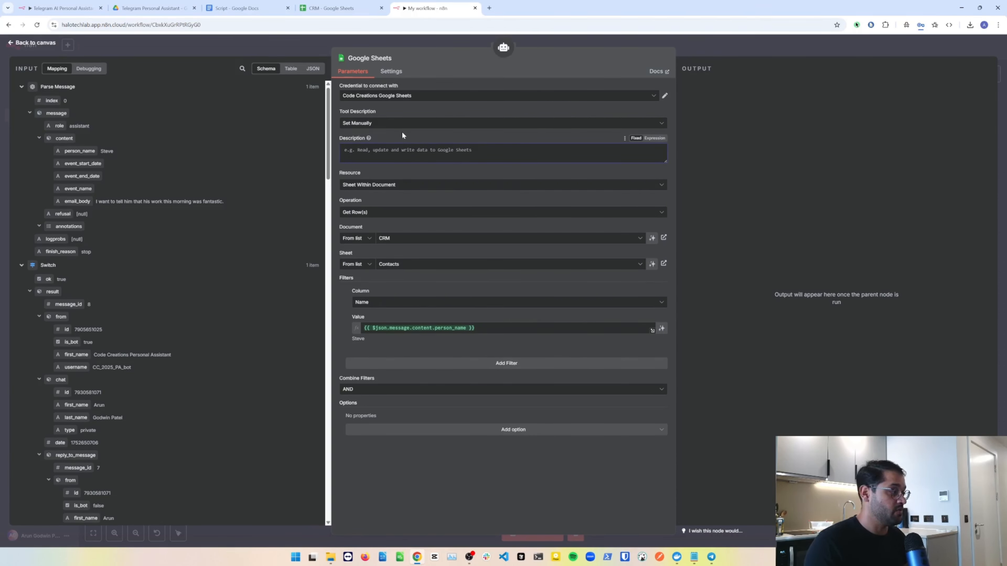
{"action": "left_click", "coordinate": [694, 557]}
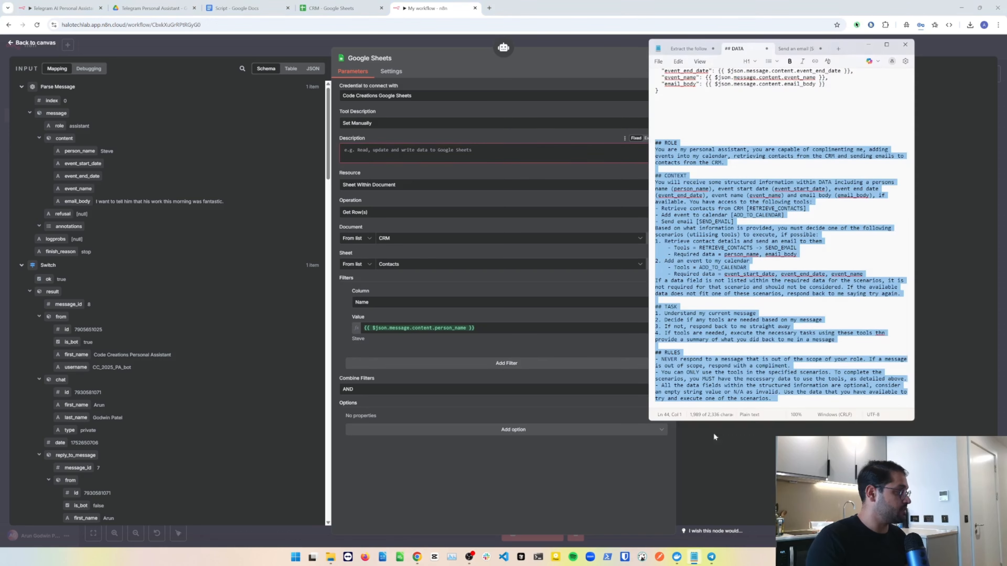
{"action": "left_click", "coordinate": [795, 50]}
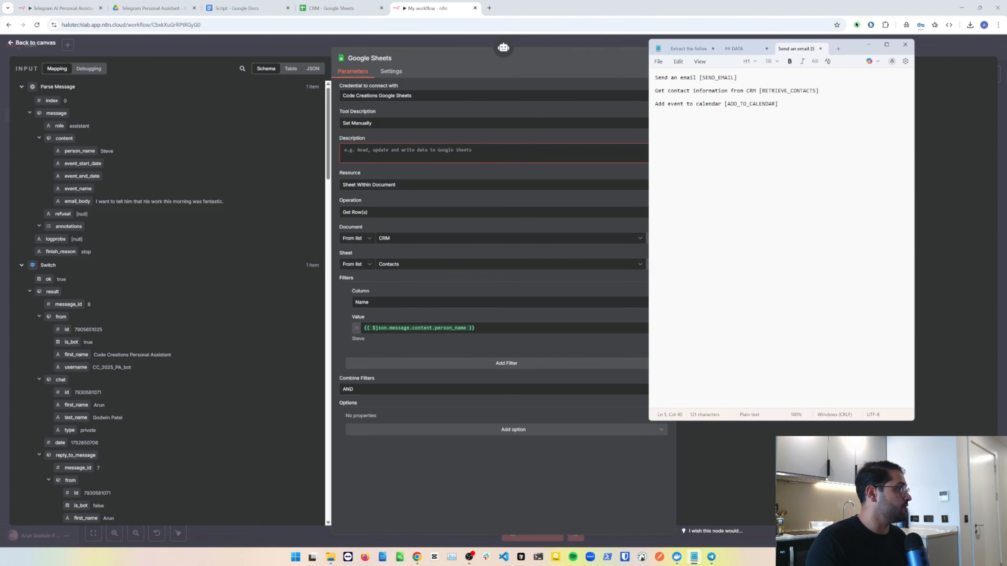
{"action": "key", "text": "ctrl+Home"}
{"action": "key", "text": "shift+Down"}
{"action": "key", "text": "ctrl+c"}
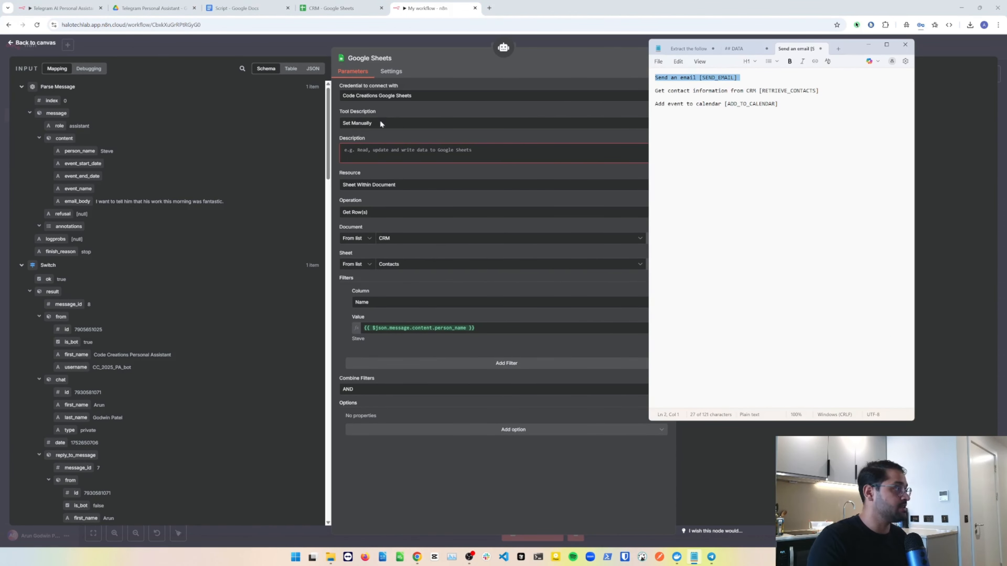
{"action": "left_click", "coordinate": [381, 153]}
{"action": "key", "text": "ctrl+v"}
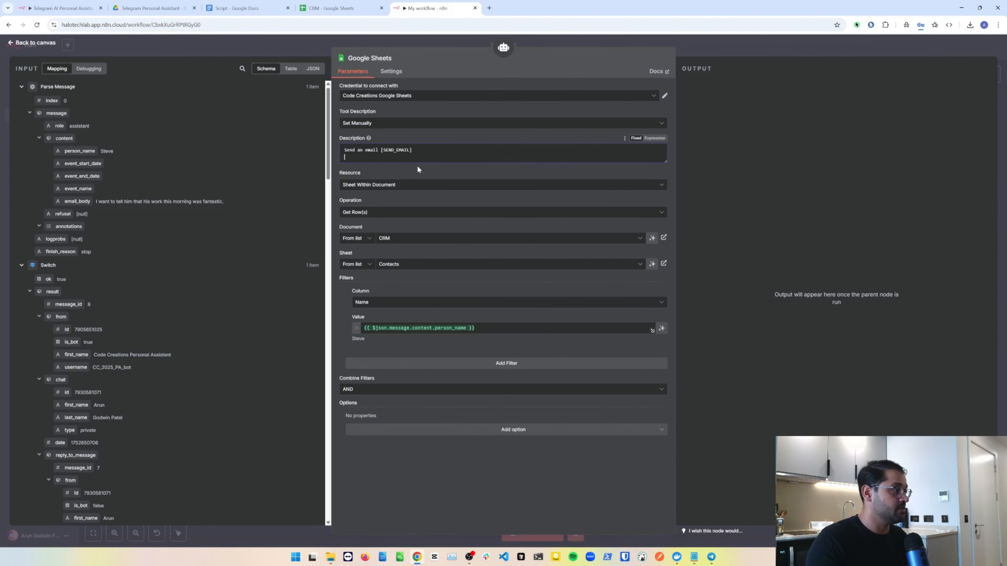
{"action": "key", "text": "ctrl+a"}
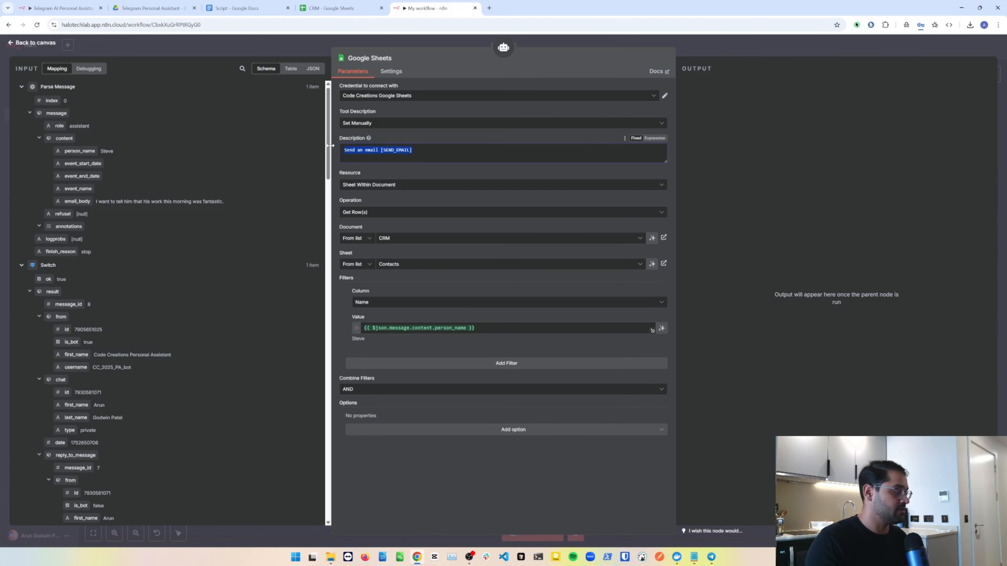
{"action": "key", "text": "BackSpace"}
Copy "Get contact information from CRM [RETRIEVE_CONTACTS]" from the notes into the Google Sheets tool's description and return to the canvas
{"action": "key", "text": "alt+Tab"}
{"action": "left_click_drag", "start_coordinate": [818, 91], "coordinate": [655, 91]}
{"action": "key", "text": "ctrl+c"}
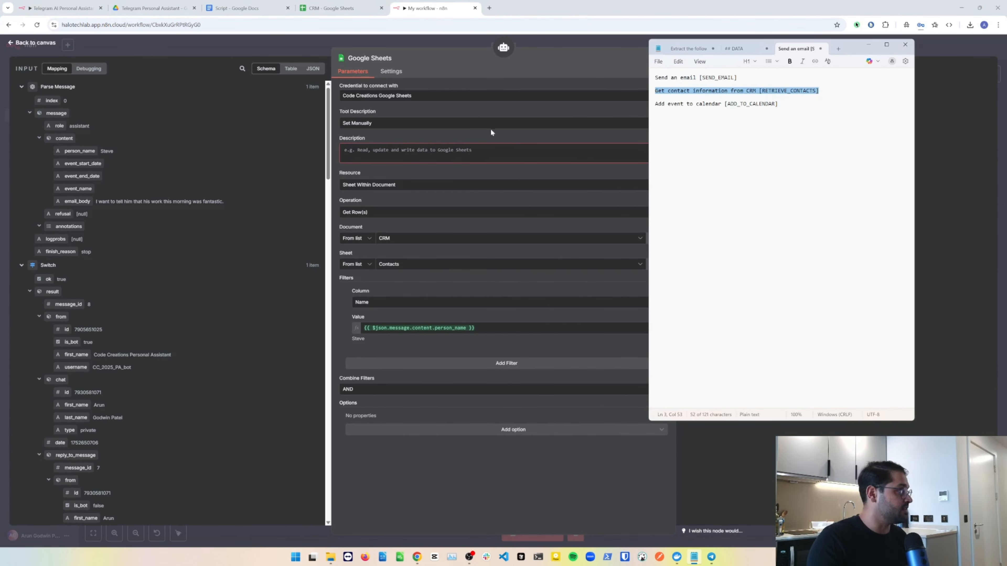
{"action": "key", "text": "alt+Tab"}
{"action": "key", "text": "ctrl+v"}
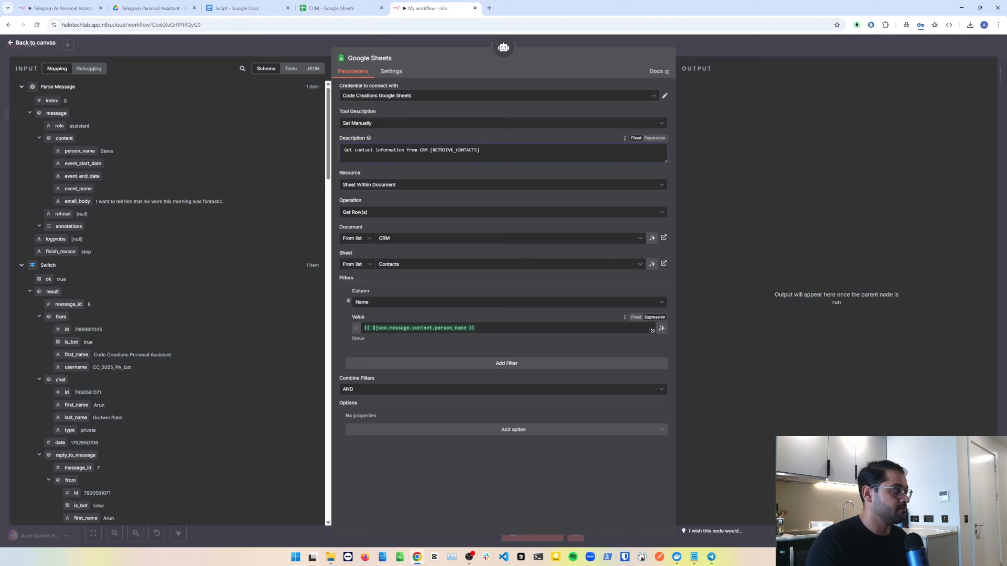
{"action": "double_click", "coordinate": [454, 150]}
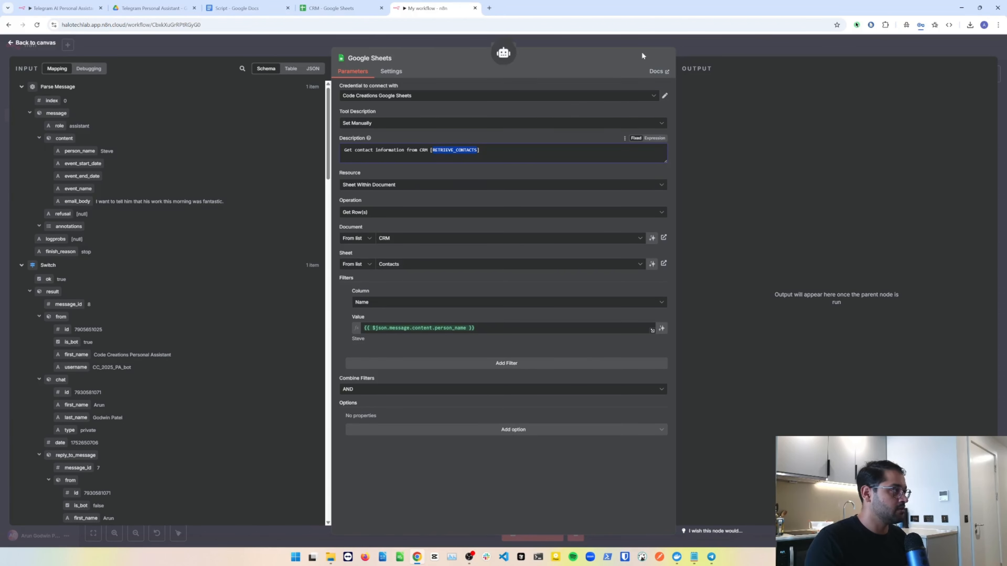
{"action": "left_click", "coordinate": [712, 46]}
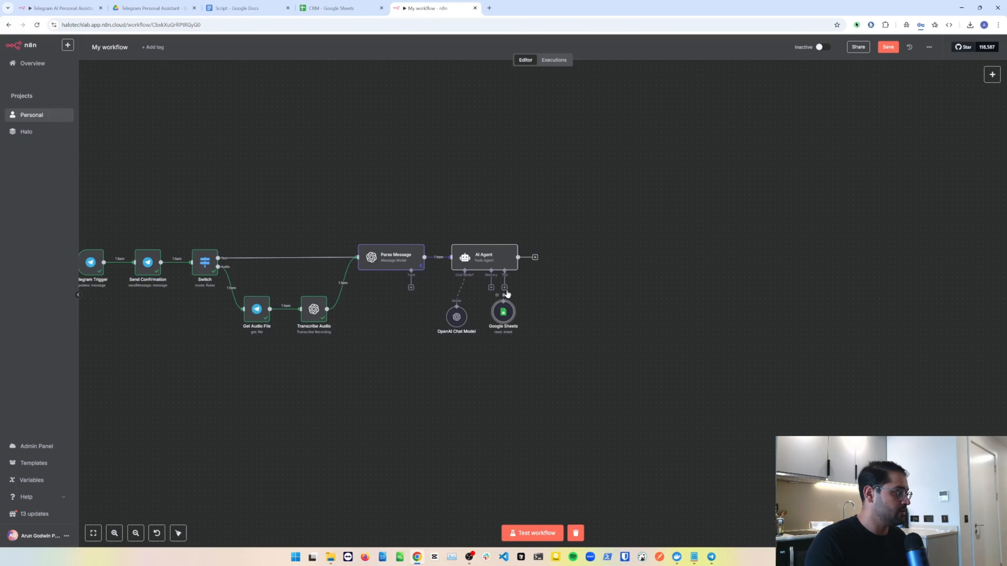
Add a Google Calendar Tool to the AI Agent
{"action": "left_click", "coordinate": [504, 287]}
{"action": "type", "text": "calend"}
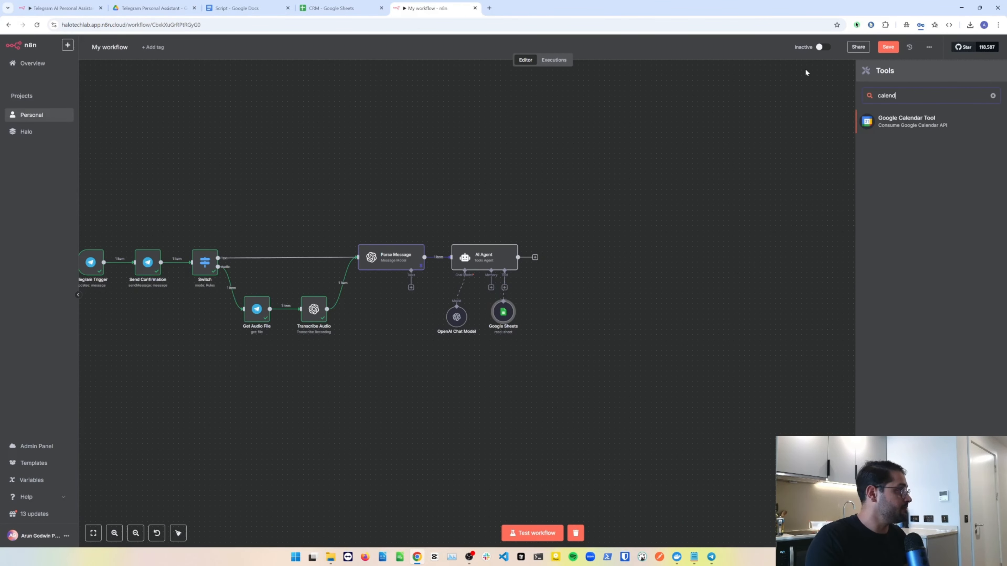
{"action": "key", "text": "Return"}
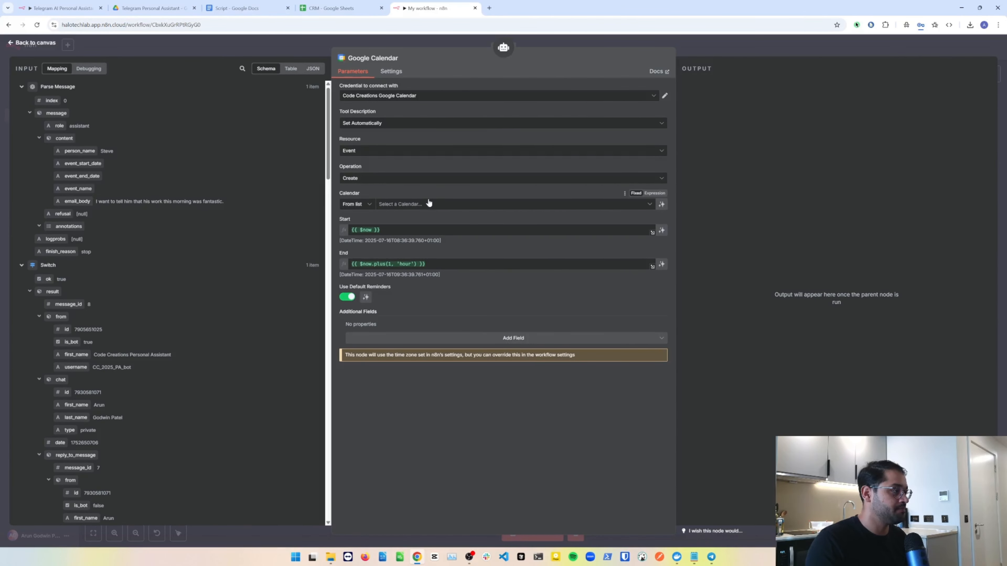
Set the Google Calendar tool's description manually to "Add event to calendar [ADD_TO_CALENDAR]", copied from the Notepad notes
{"action": "left_click", "coordinate": [414, 123]}
{"action": "left_click", "coordinate": [395, 163]}
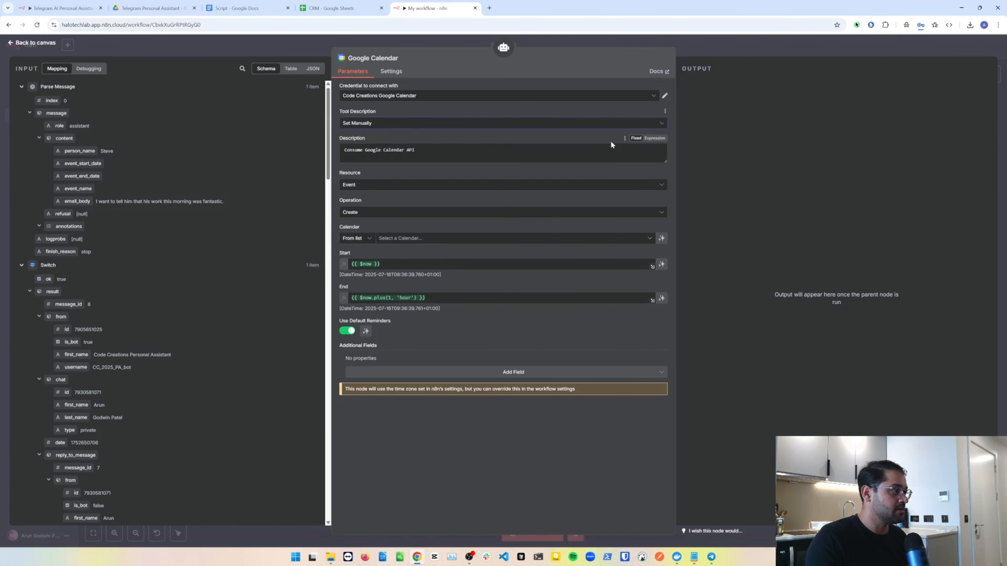
{"action": "key", "text": "alt+Tab"}
{"action": "left_click_drag", "start_coordinate": [778, 103], "coordinate": [615, 105]}
{"action": "key", "text": "End"}
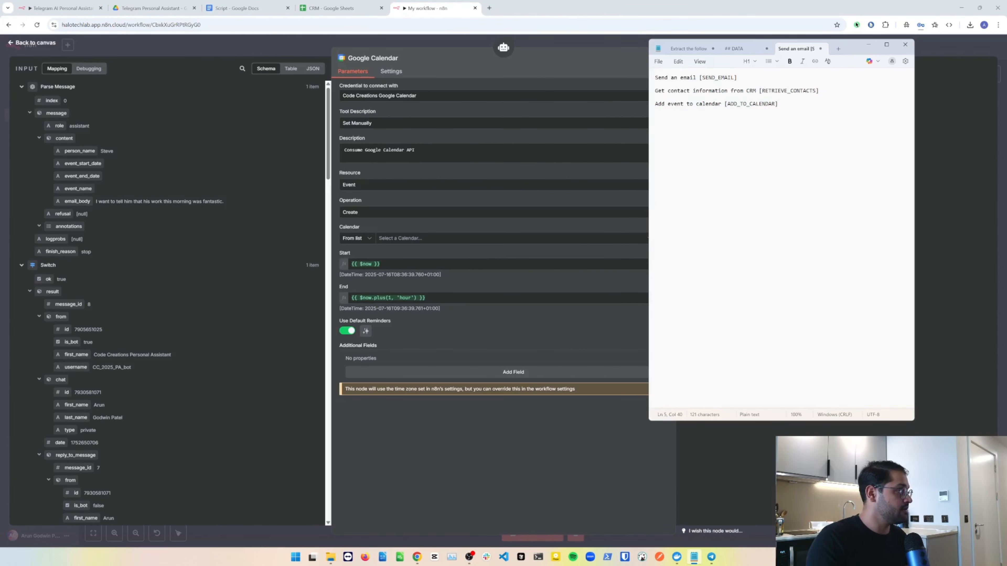
{"action": "key", "text": "shift+Home"}
{"action": "key", "text": "ctrl+c"}
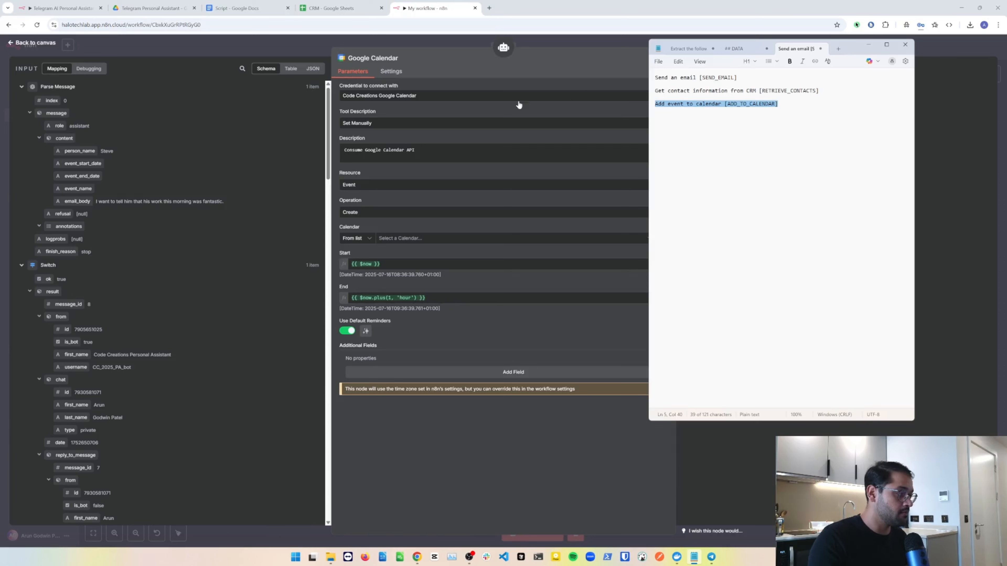
{"action": "left_click_drag", "start_coordinate": [419, 150], "coordinate": [314, 145]}
{"action": "key", "text": "ctrl+v"}
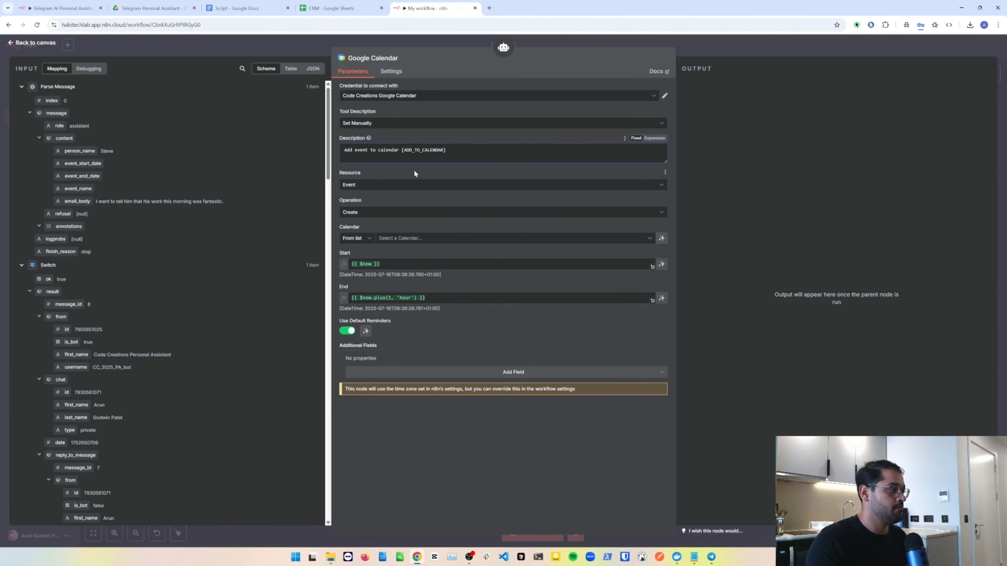
Select the account's own calendar and map the event's Start to event_start_date and End to event_end_date from the parsed message
{"action": "left_click", "coordinate": [424, 239]}
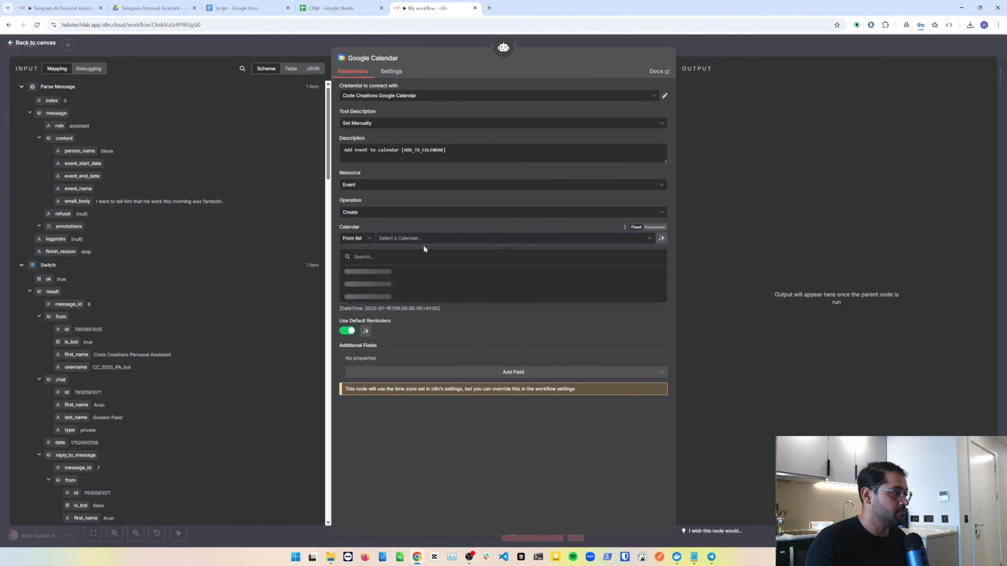
{"action": "left_click", "coordinate": [398, 271]}
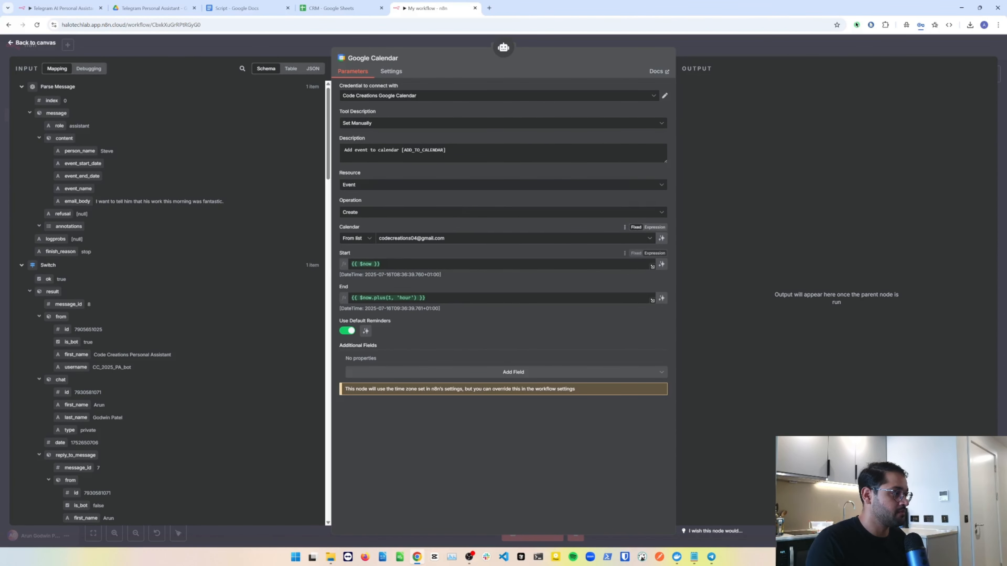
{"action": "left_click", "coordinate": [380, 264]}
{"action": "key", "text": "BackSpace"}
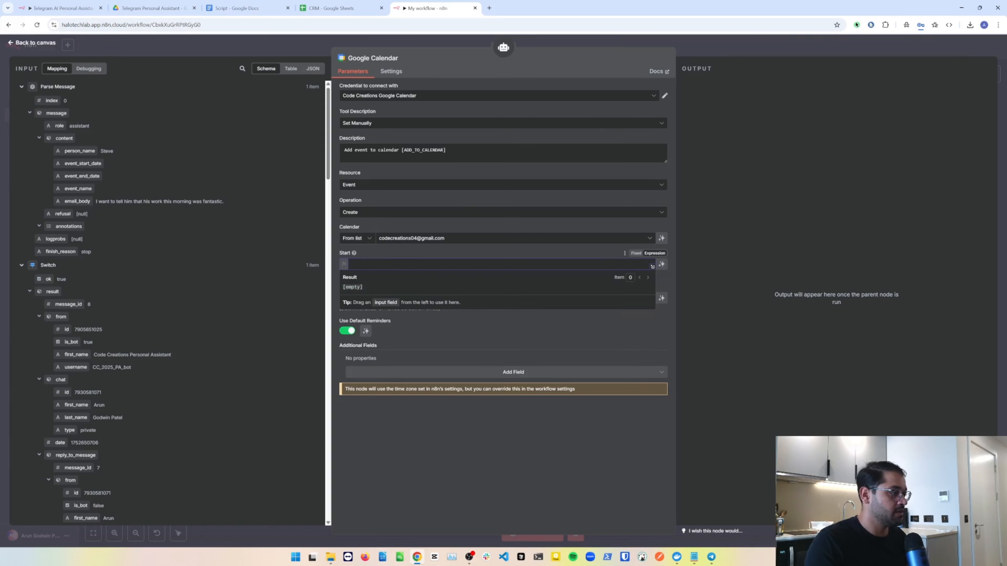
{"action": "left_click", "coordinate": [469, 255]}
{"action": "left_click", "coordinate": [341, 295]}
{"action": "key", "text": "ctrl+a"}
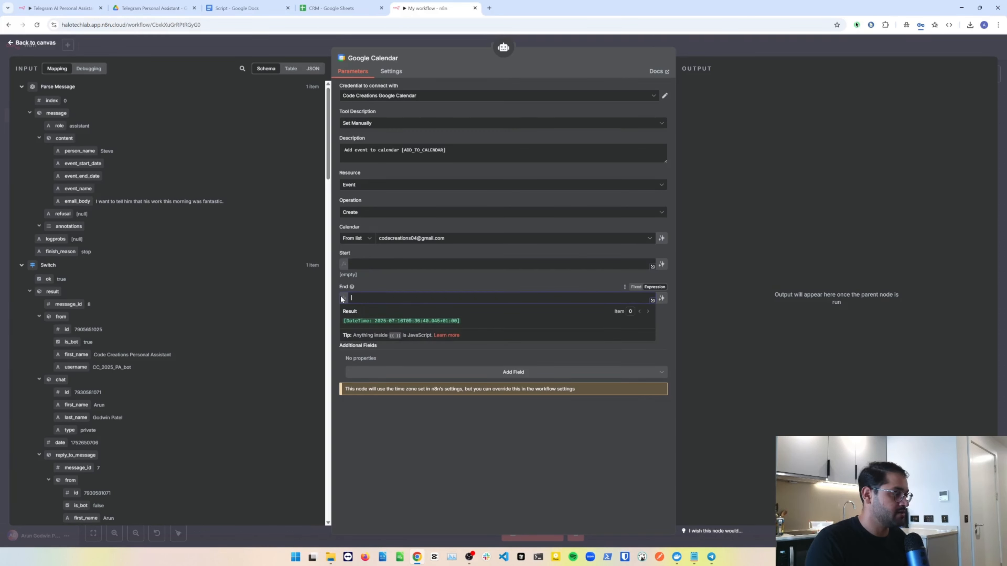
{"action": "key", "text": "BackSpace"}
{"action": "left_click", "coordinate": [358, 251]}
{"action": "left_click_drag", "start_coordinate": [82, 163], "coordinate": [380, 264]}
{"action": "left_click_drag", "start_coordinate": [87, 174], "coordinate": [400, 298]}
{"action": "left_click", "coordinate": [439, 270]}
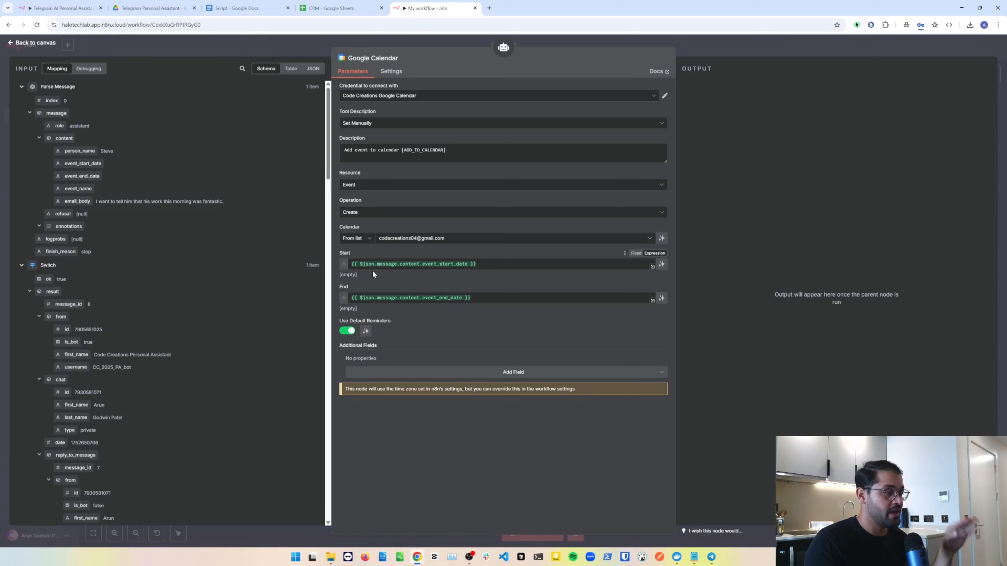
Add the Description and Summary additional fields to the Google Calendar tool's event
{"action": "left_click", "coordinate": [489, 372]}
{"action": "left_click", "coordinate": [370, 446]}
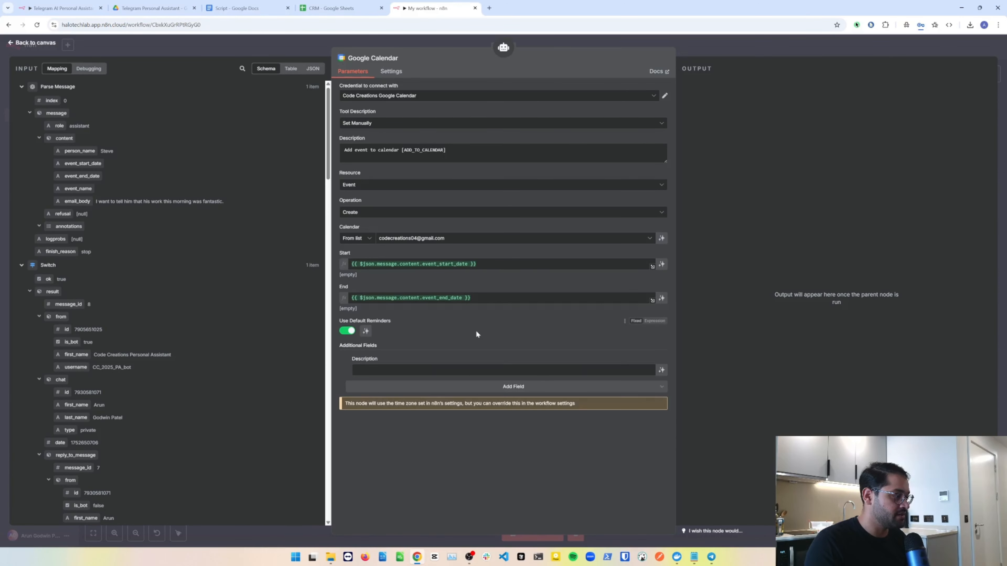
{"action": "left_click", "coordinate": [503, 391]}
{"action": "scroll", "coordinate": [382, 435], "scroll_direction": "down", "scroll_amount": 5}
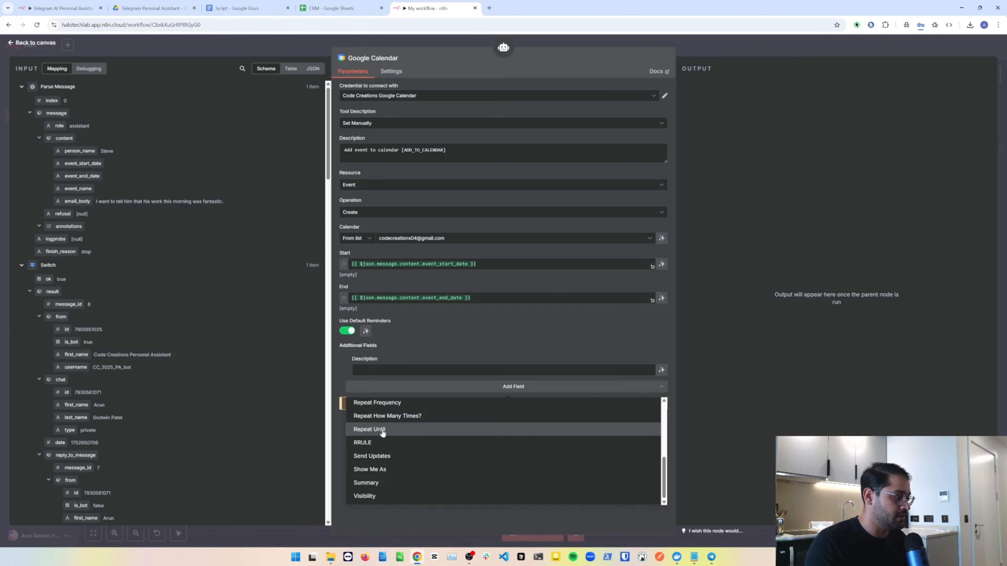
{"action": "left_click", "coordinate": [378, 483]}
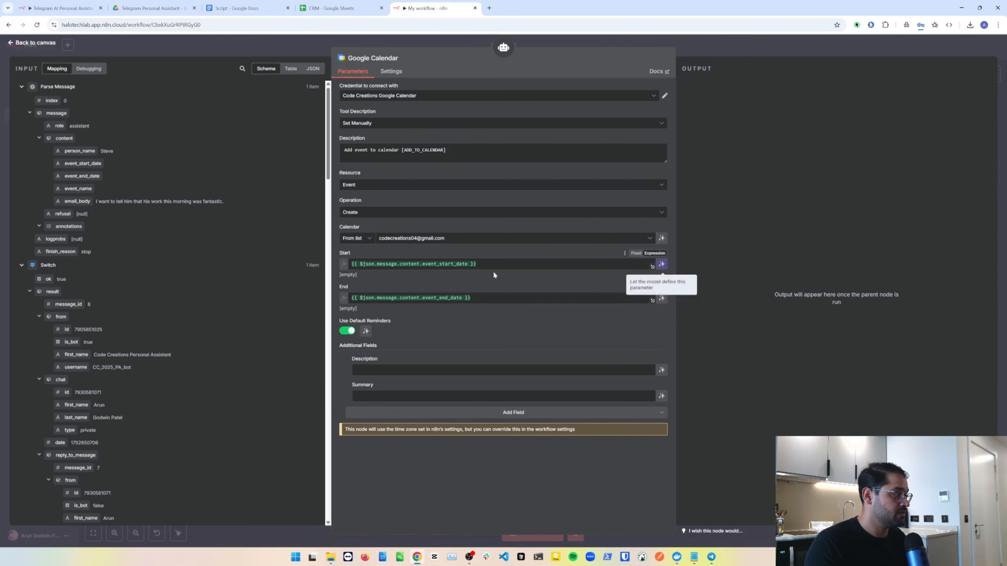
Let the model define the calendar event's Description and Summary automatically, and return to the canvas
{"action": "triple_click", "coordinate": [436, 264]}
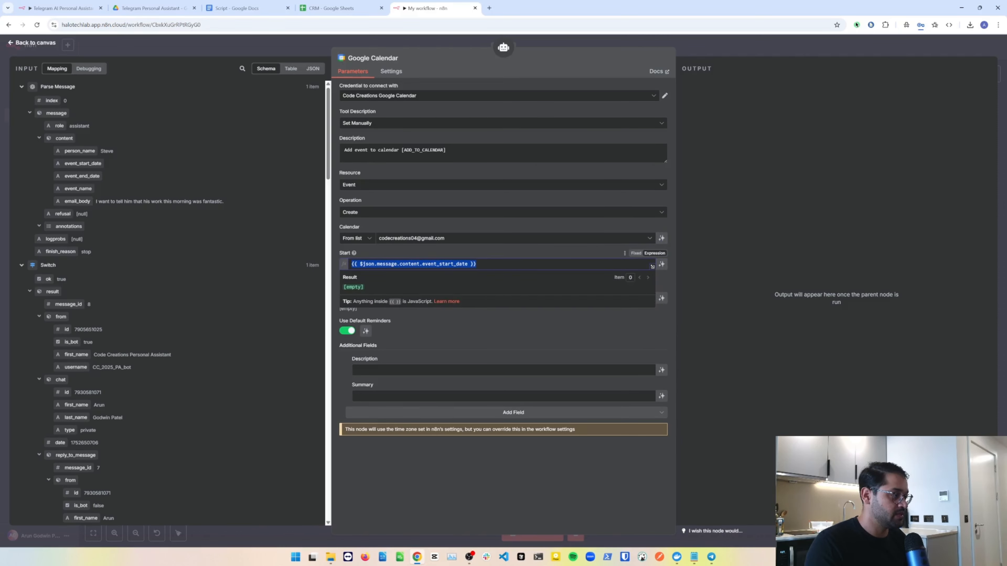
{"action": "left_click", "coordinate": [407, 254]}
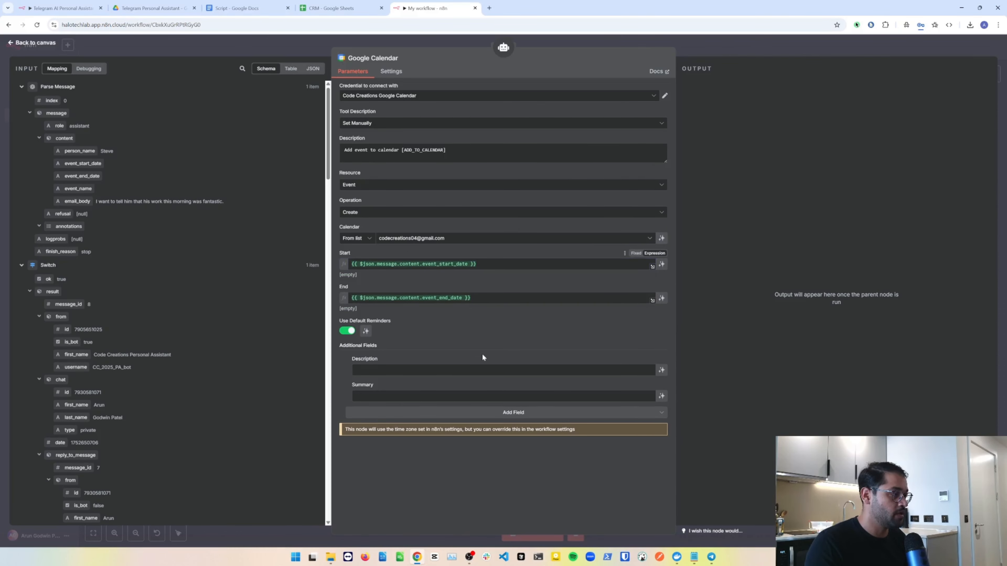
{"action": "left_click", "coordinate": [661, 371]}
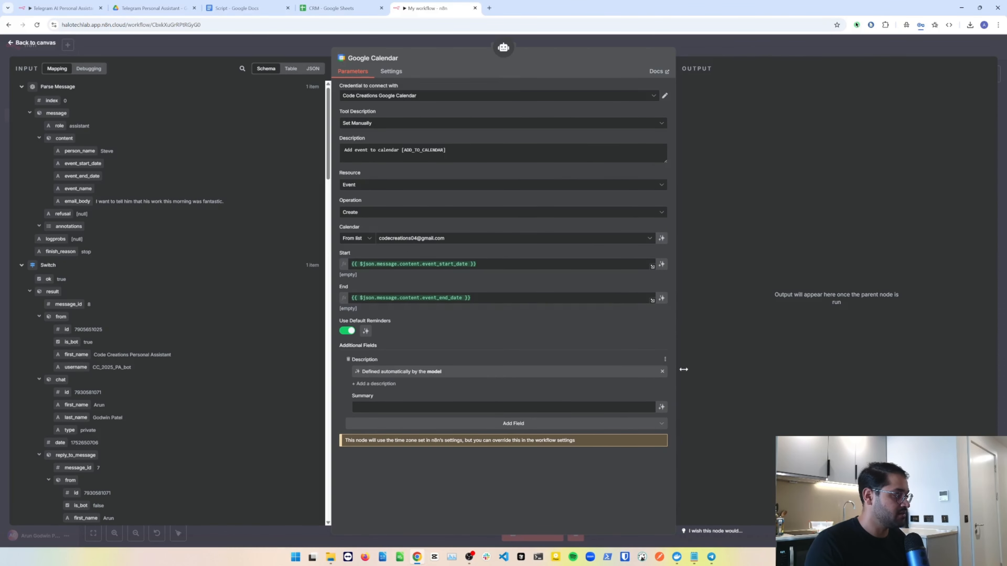
{"action": "left_click", "coordinate": [661, 407]}
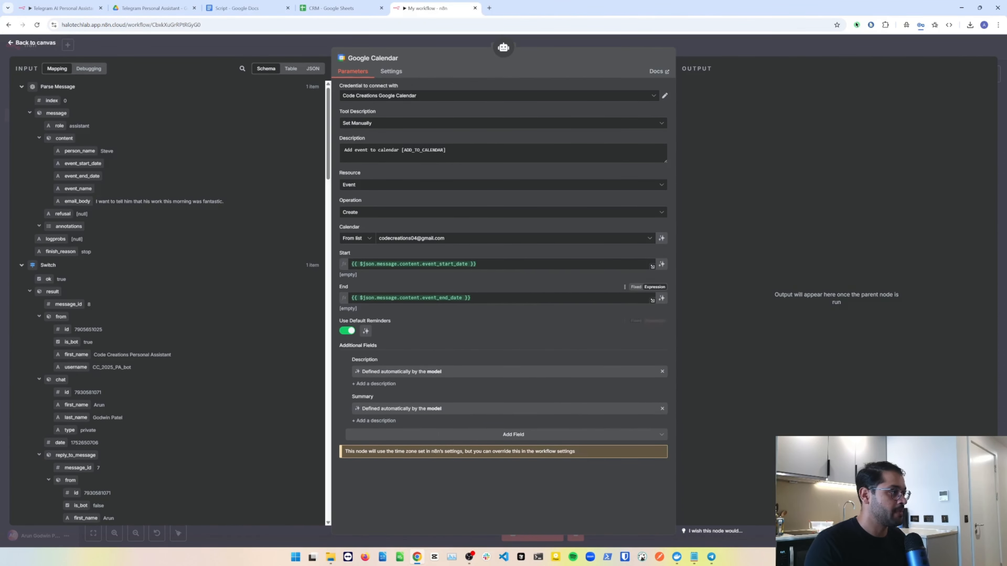
{"action": "left_click", "coordinate": [737, 45]}
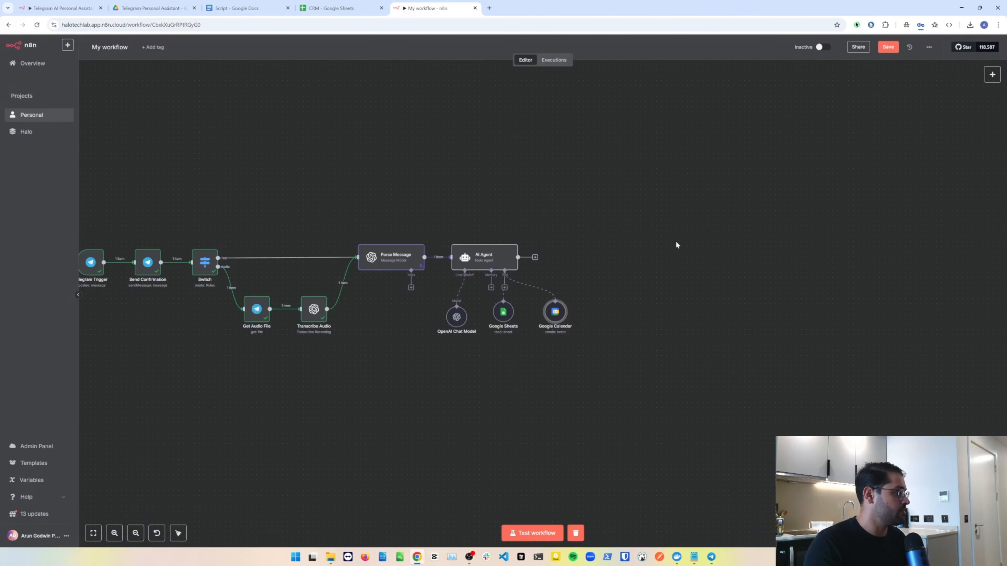
Add a Gmail tool to the AI Agent
{"action": "left_click", "coordinate": [504, 288]}
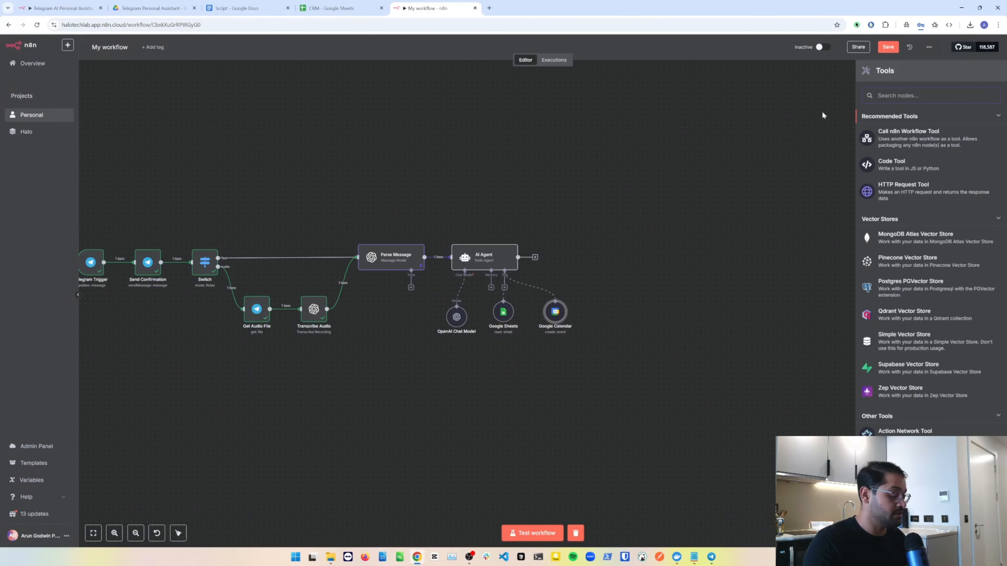
{"action": "type", "text": "gmail"}
{"action": "key", "text": "Return"}
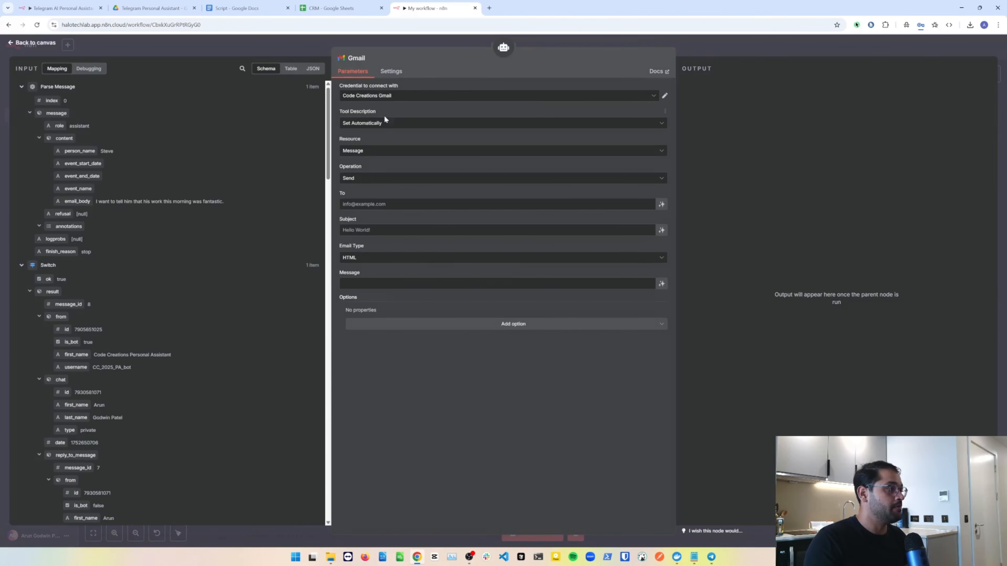
Set the Gmail tool's description manually to "Send an email [SEND_EMAIL]", copied from the Notepad notes
{"action": "left_click", "coordinate": [599, 124]}
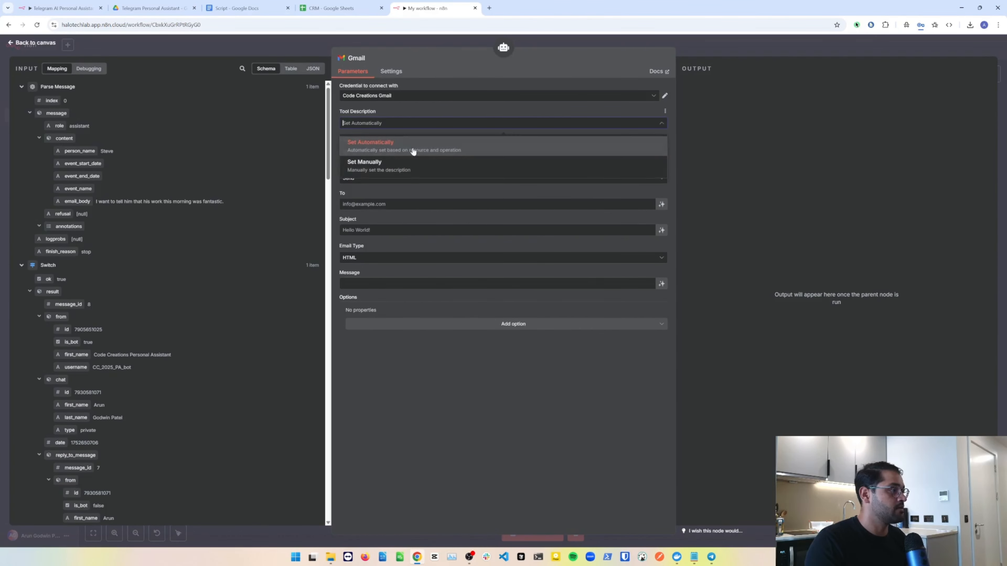
{"action": "left_click", "coordinate": [383, 167]}
{"action": "key", "text": "alt+Tab"}
{"action": "key", "text": "Up"}
{"action": "key", "text": "Up"}
{"action": "key", "text": "Up"}
{"action": "key", "text": "Up"}
{"action": "key", "text": "ctrl+shift+Left"}
{"action": "key", "text": "ctrl+shift+Left"}
{"action": "key", "text": "ctrl+shift+Left"}
{"action": "key", "text": "ctrl+shift+Left"}
{"action": "key", "text": "ctrl+c"}
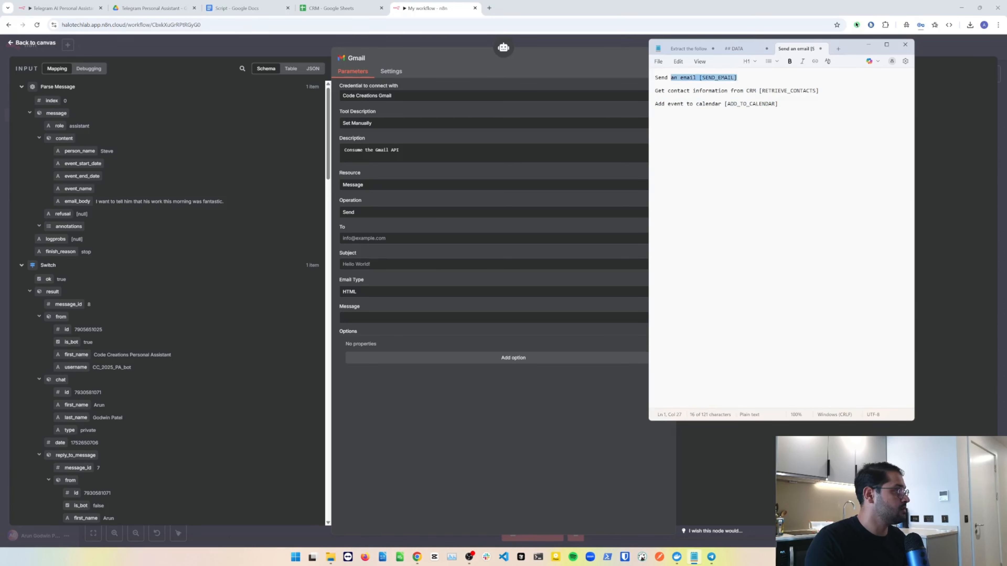
{"action": "key", "text": "alt+Tab"}
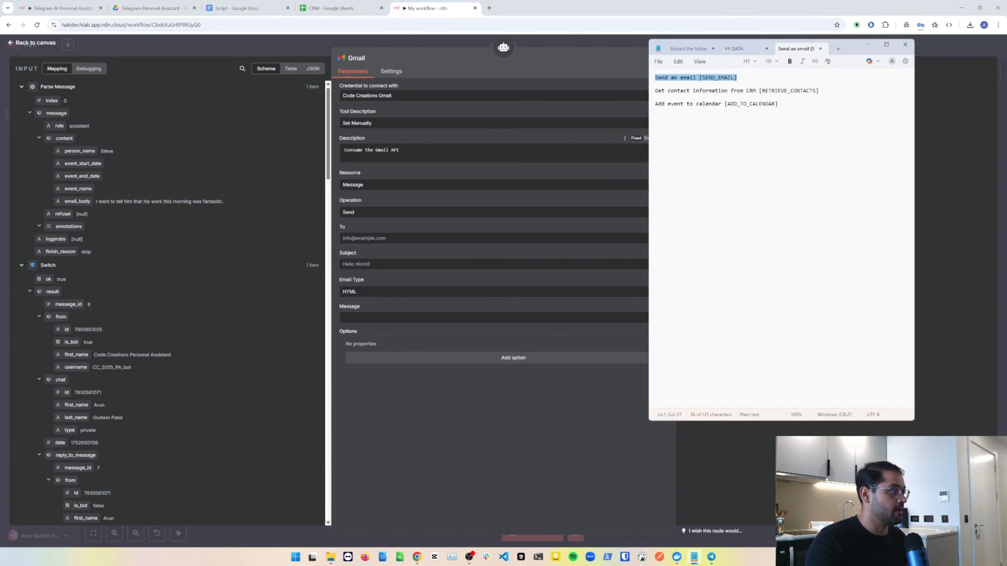
{"action": "key", "text": "ctrl+shift+Left"}
{"action": "key", "text": "ctrl+shift+Left"}
{"action": "key", "text": "ctrl+shift+Left"}
{"action": "key", "text": "ctrl+shift+Left"}
{"action": "key", "text": "ctrl+v"}
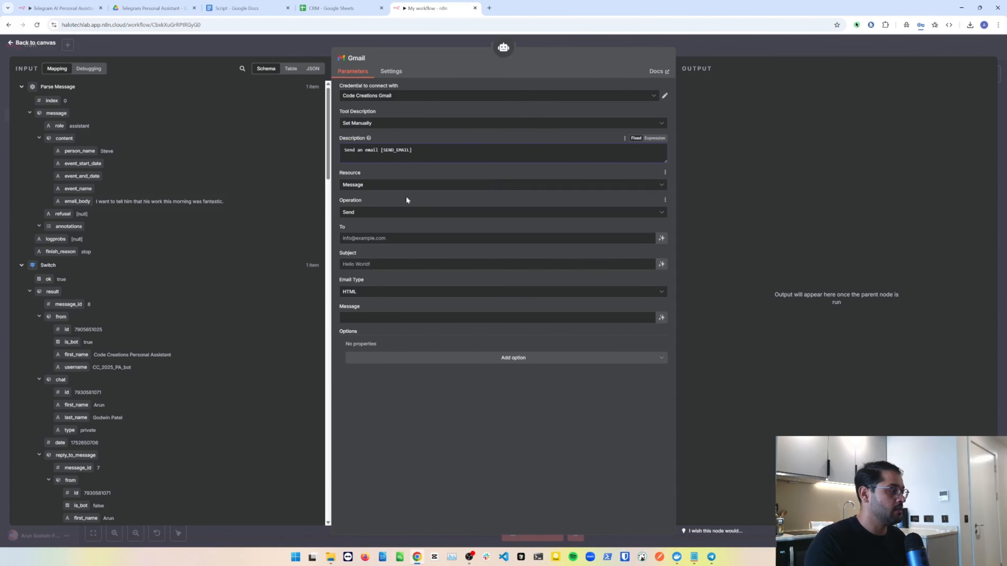
Let the model define the Gmail tool's To and Subject values automatically
{"action": "left_click", "coordinate": [387, 238]}
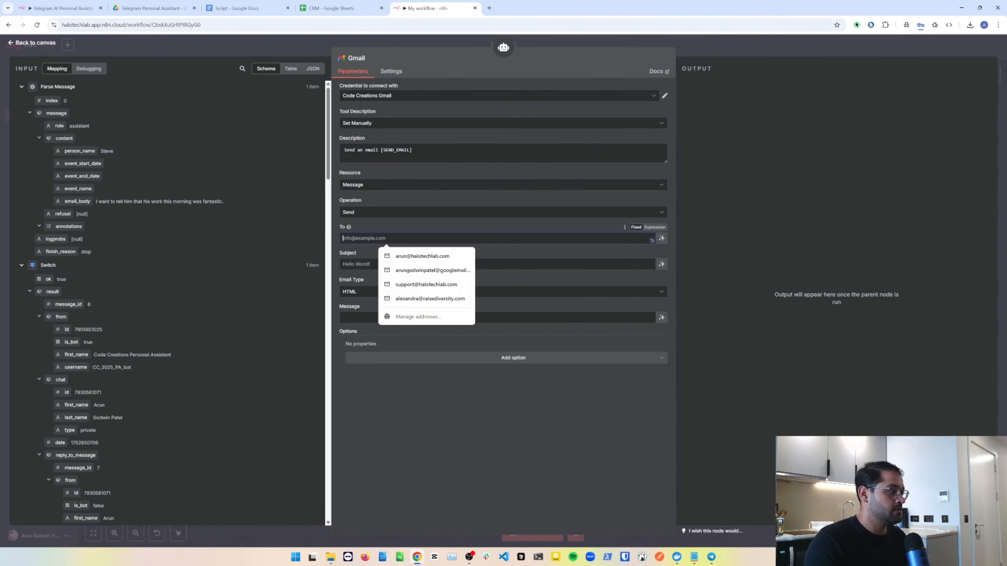
{"action": "left_click", "coordinate": [508, 229]}
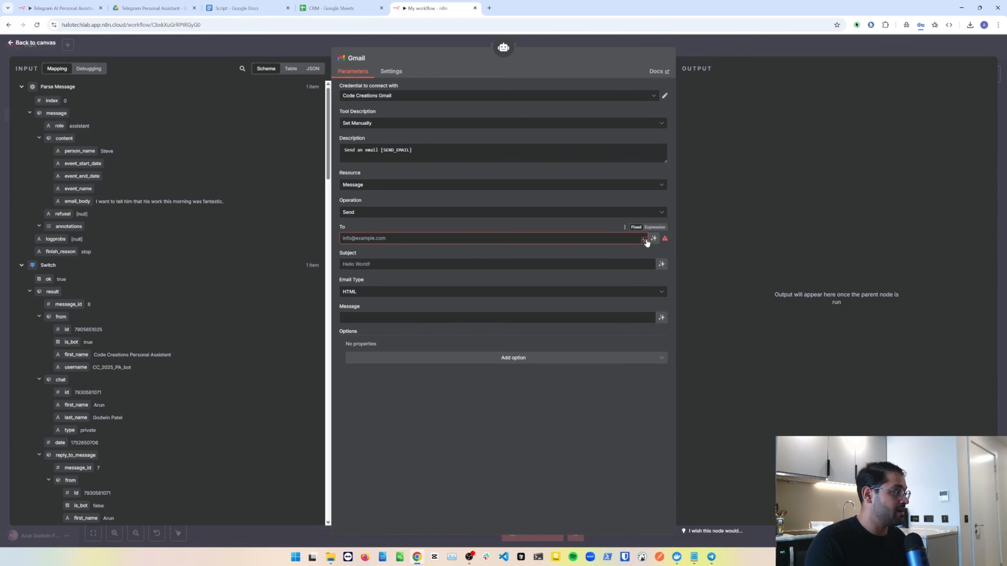
{"action": "left_click", "coordinate": [654, 239]}
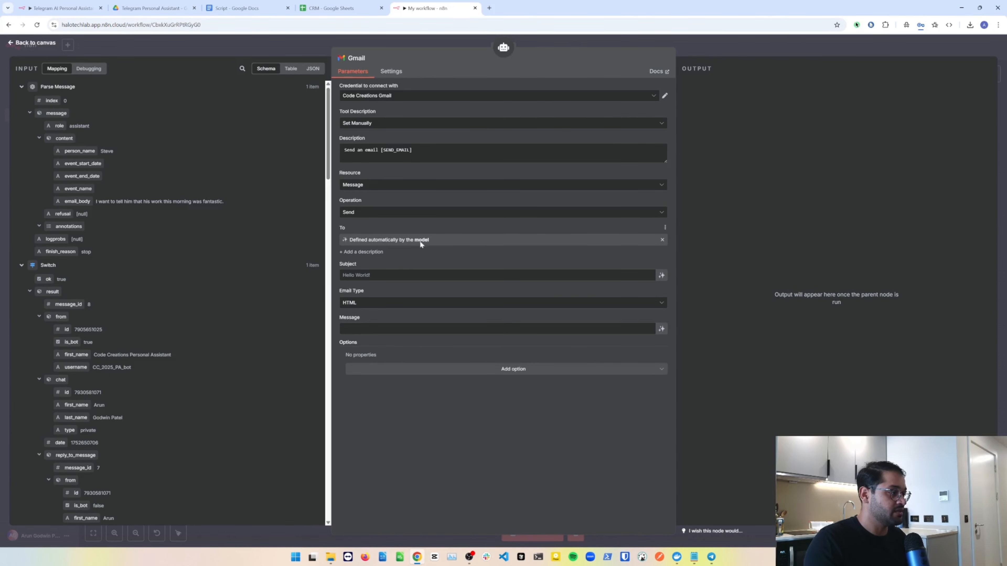
{"action": "left_click", "coordinate": [660, 276]}
Set the Gmail tool's email type to Text, map its Message to email_body from the parsed message, and return to the canvas
{"action": "left_click", "coordinate": [456, 314]}
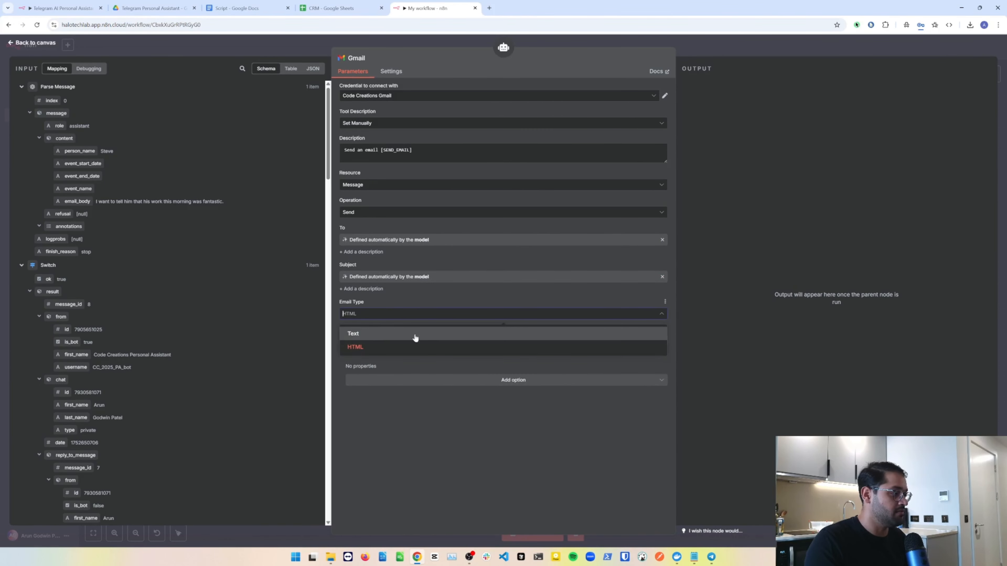
{"action": "left_click", "coordinate": [415, 333]}
{"action": "left_click_drag", "start_coordinate": [77, 202], "coordinate": [367, 340]}
{"action": "left_click", "coordinate": [477, 427]}
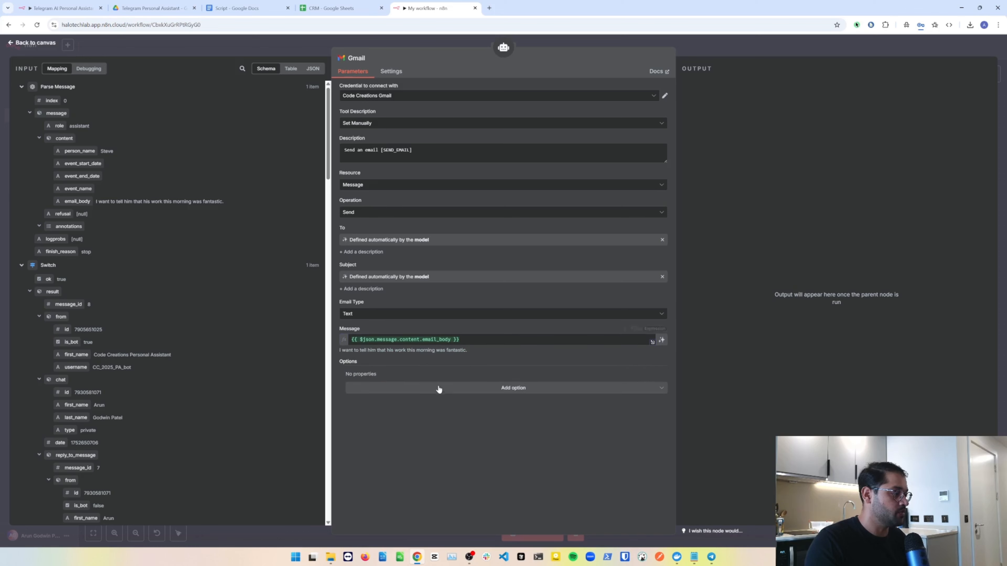
{"action": "left_click", "coordinate": [439, 387]}
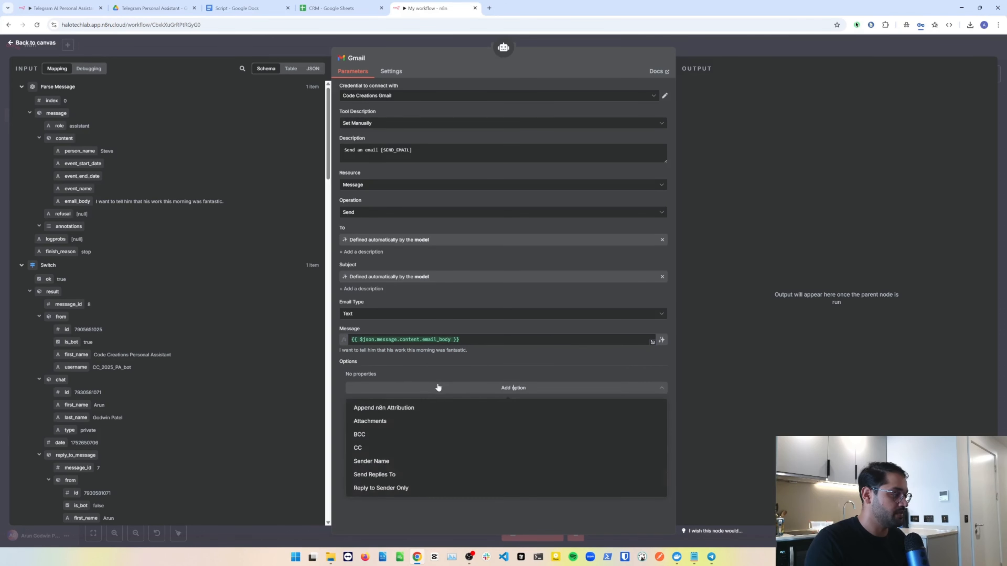
{"action": "left_click", "coordinate": [395, 514]}
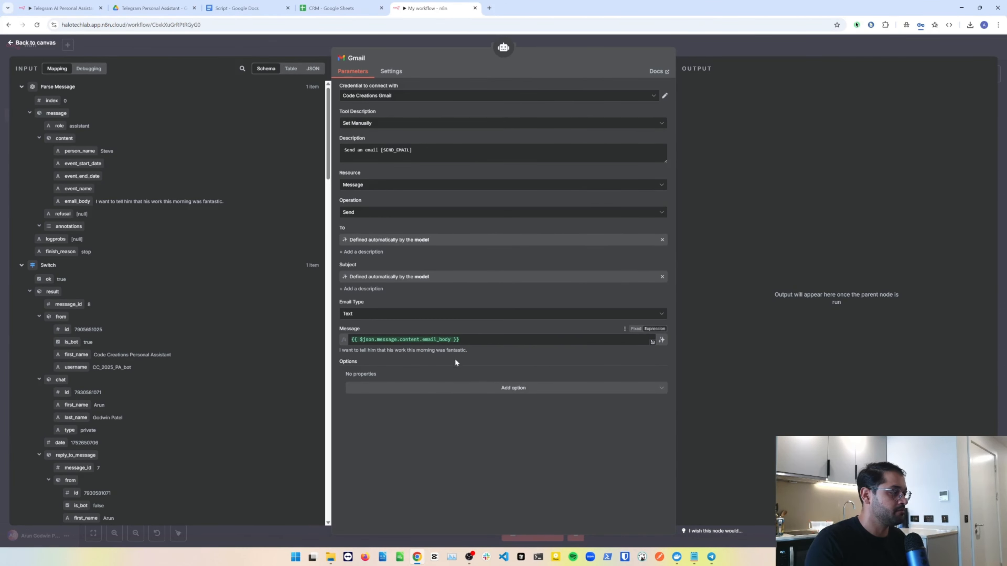
{"action": "left_click", "coordinate": [699, 45]}
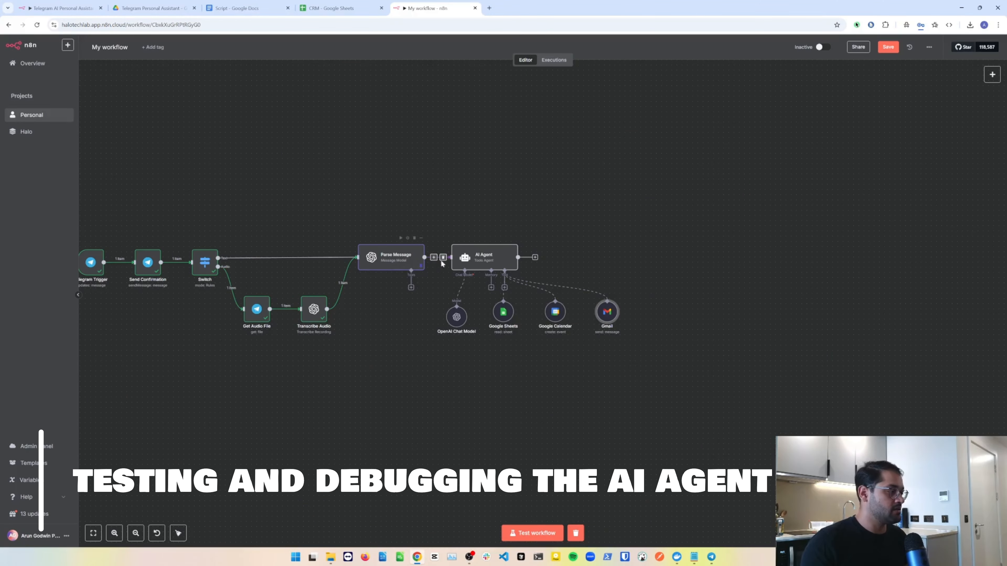
Add a Telegram node with the "Send a text message" action after the AI Agent
{"action": "left_click", "coordinate": [535, 257]}
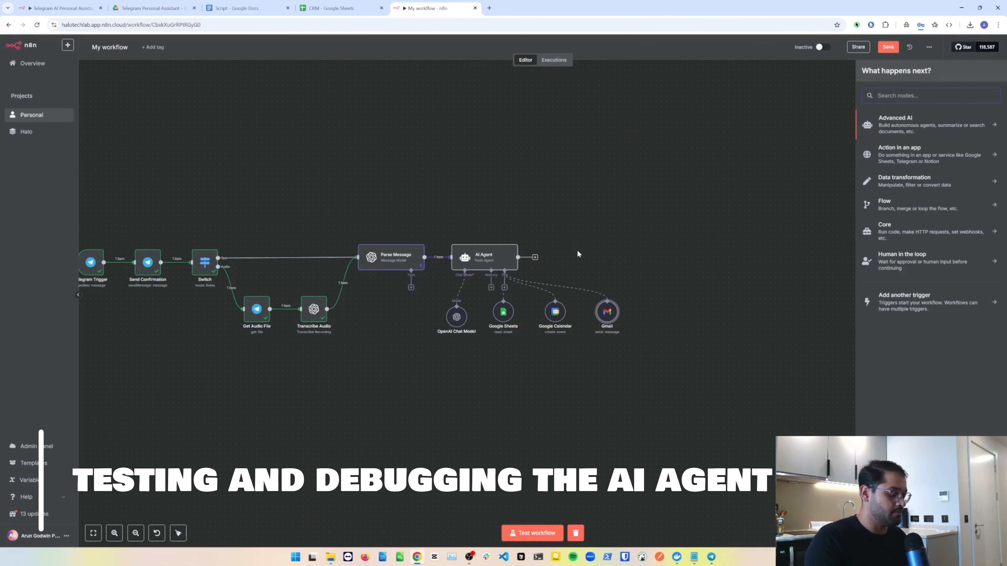
{"action": "type", "text": "tele"}
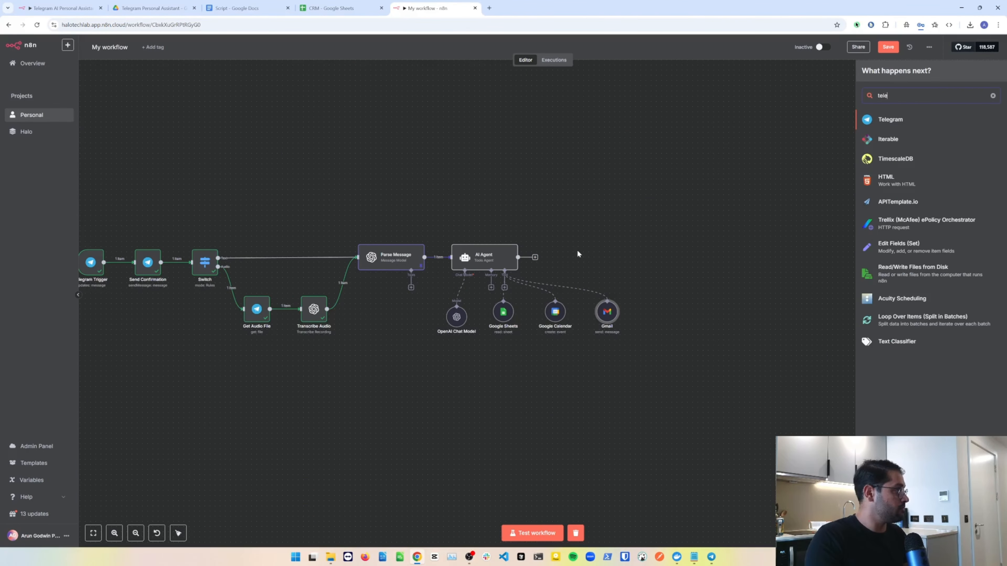
{"action": "key", "text": "Return"}
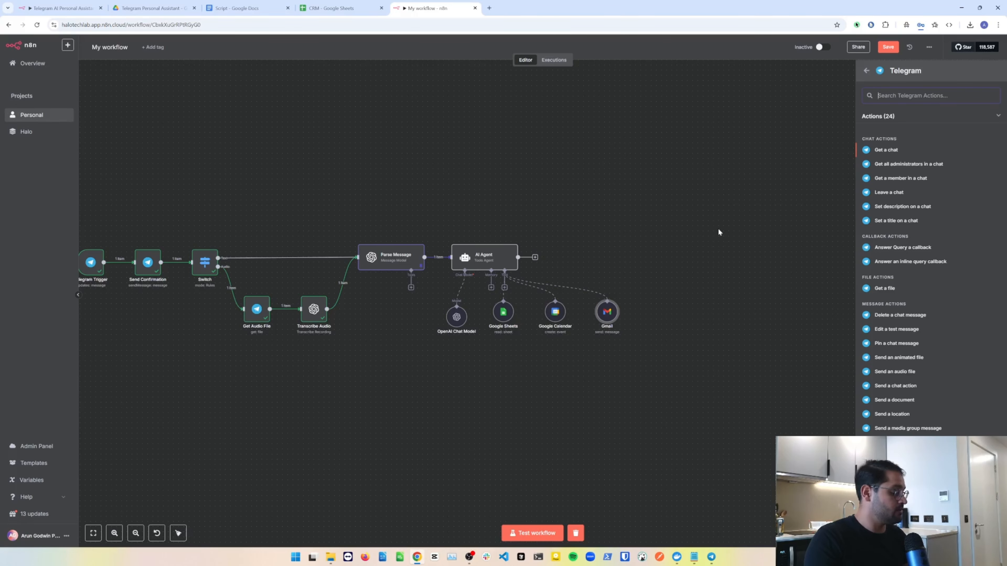
{"action": "type", "text": "message"}
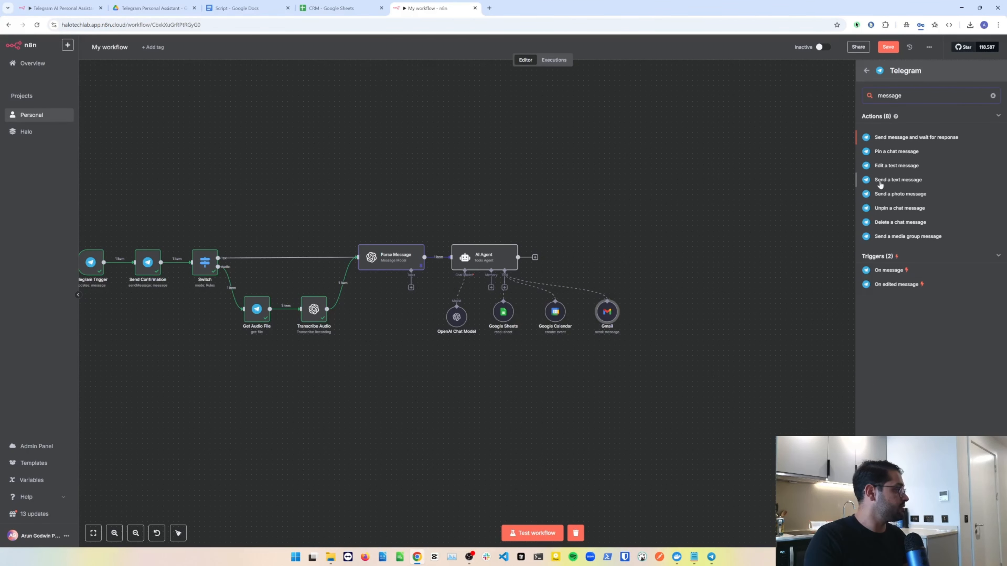
{"action": "left_click", "coordinate": [875, 180]}
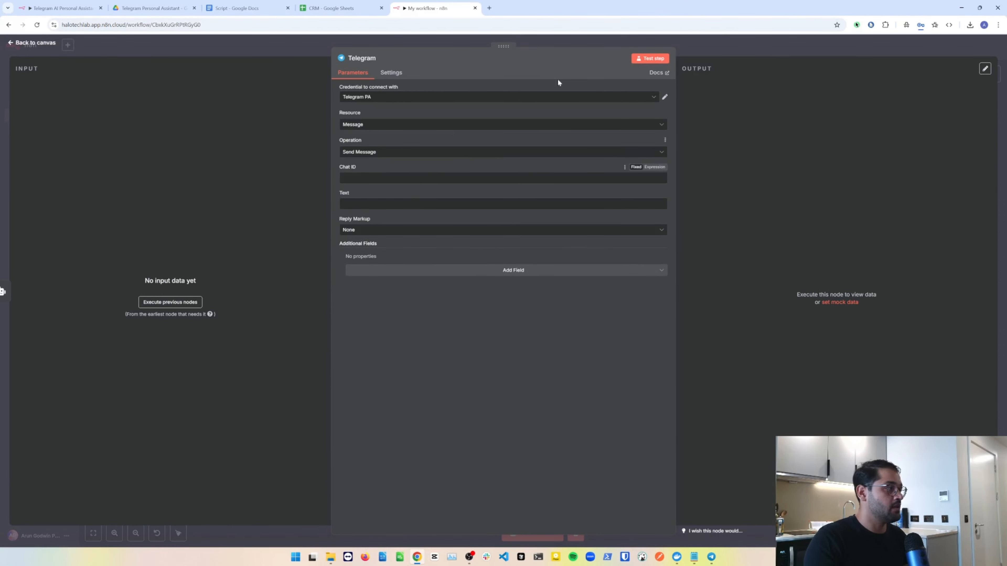
Move the new Telegram node farther from the AI Agent, delete the connection between them, and save the workflow
{"action": "key", "text": "Escape"}
{"action": "left_click_drag", "start_coordinate": [559, 256], "coordinate": [657, 256]}
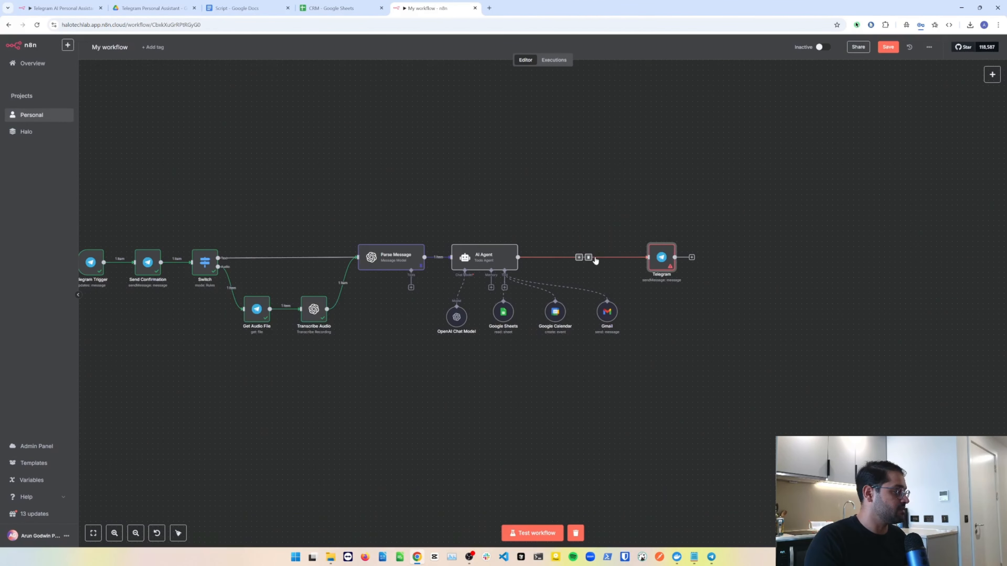
{"action": "left_click", "coordinate": [591, 256]}
{"action": "key", "text": "ctrl+s"}
Pin the Telegram Trigger's data and run a test of the workflow
{"action": "left_click_drag", "start_coordinate": [497, 214], "coordinate": [571, 213]}
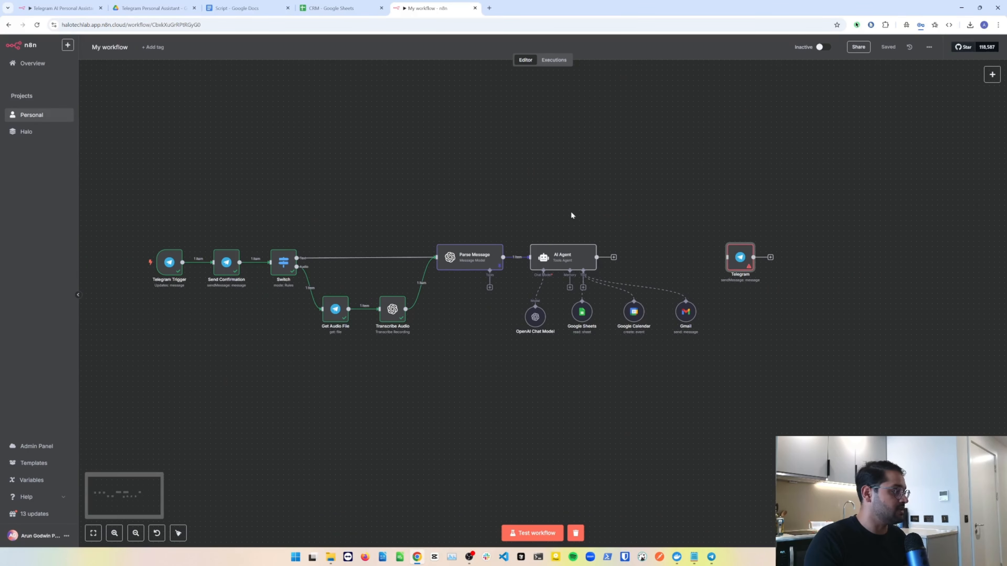
{"action": "left_click_drag", "start_coordinate": [466, 281], "coordinate": [507, 284]}
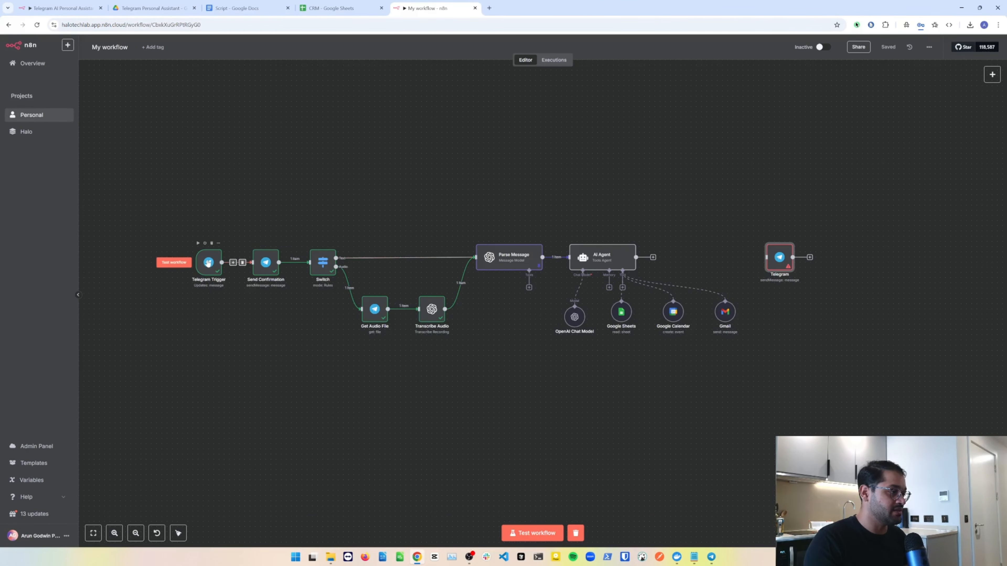
{"action": "right_click", "coordinate": [209, 263]}
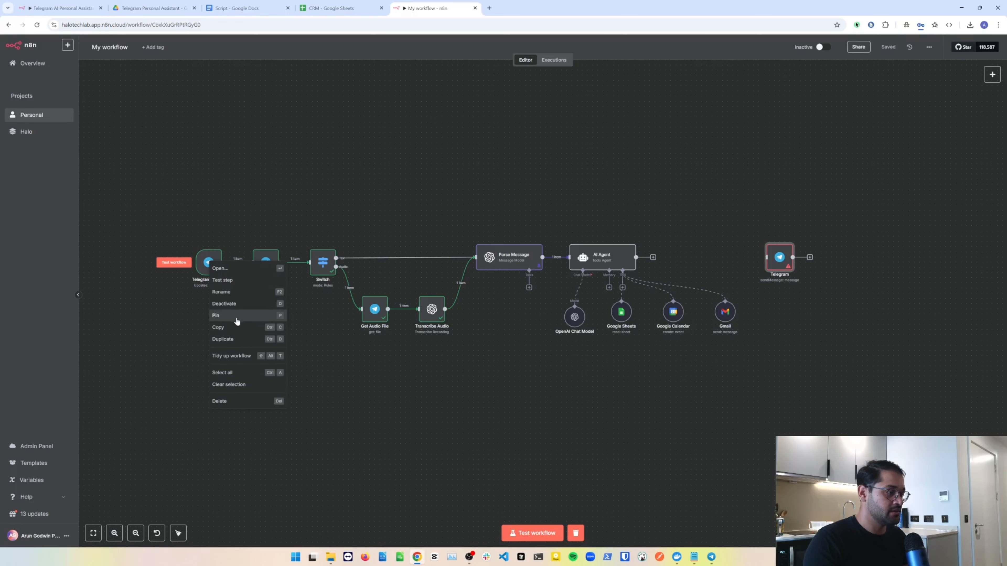
{"action": "left_click", "coordinate": [224, 315]}
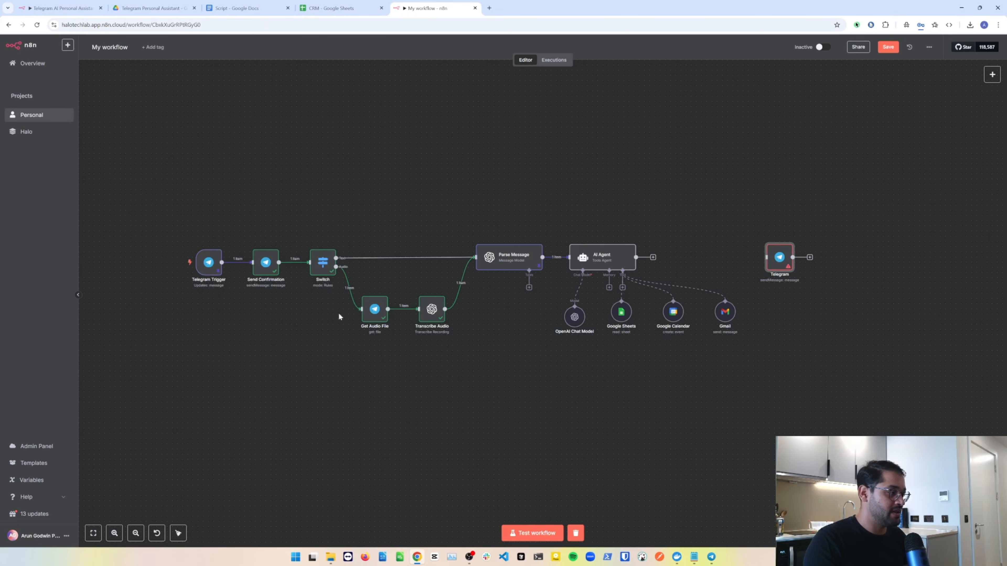
{"action": "left_click", "coordinate": [531, 533]}
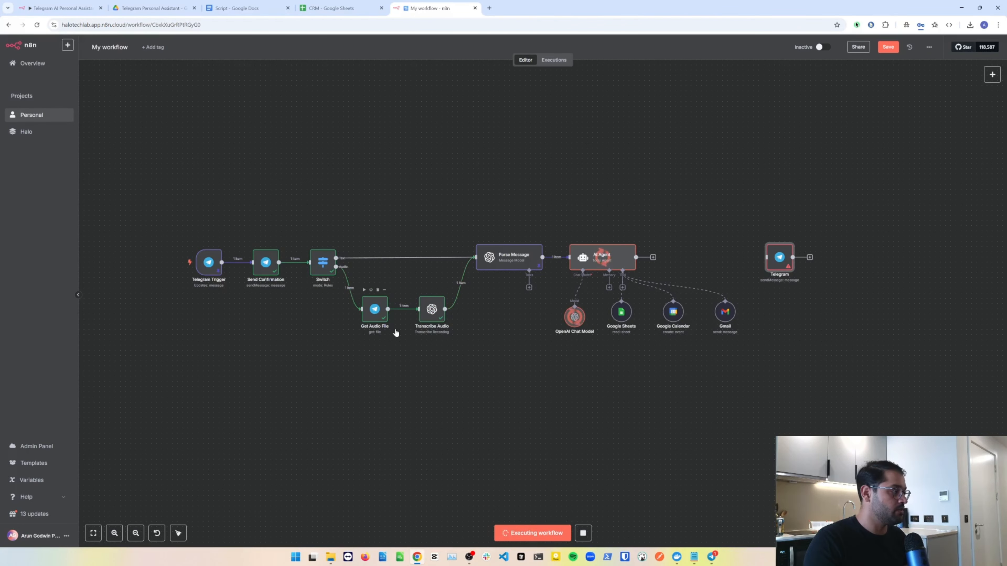
Open the CRM spreadsheet in Google Sheets to check the contacts' email addresses against the sent test email
{"action": "scroll", "coordinate": [563, 386], "scroll_direction": "right", "scroll_amount": 2}
{"action": "scroll", "coordinate": [561, 388], "scroll_direction": "right", "scroll_amount": 2}
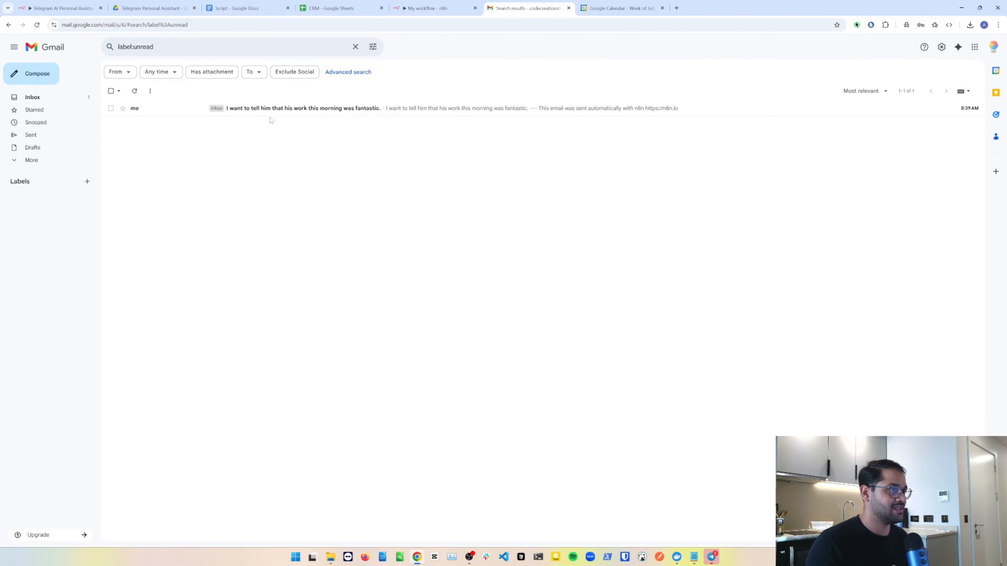
{"action": "left_click", "coordinate": [313, 11]}
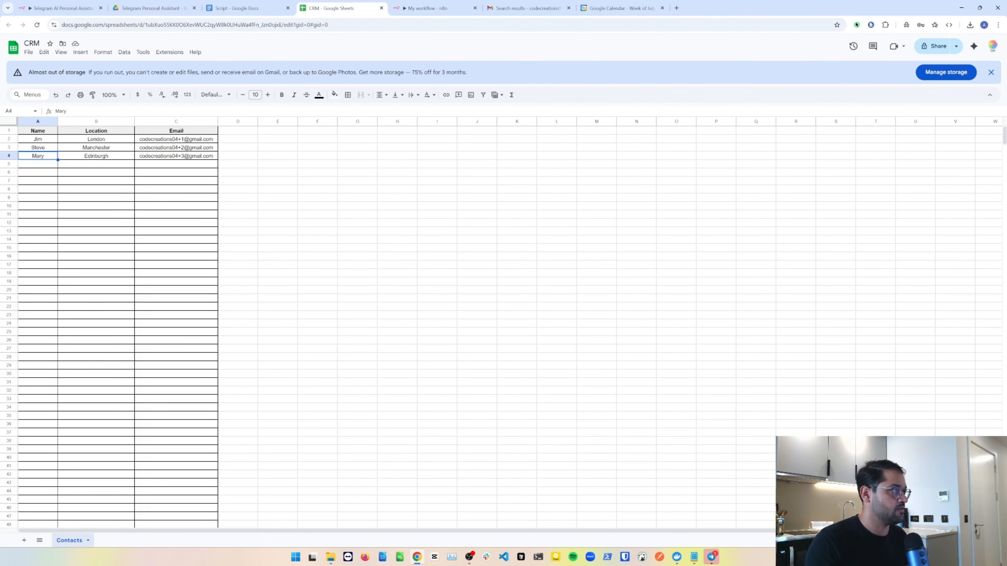
Open the unread test email in Gmail and show its recipient details to check which address received it
{"action": "left_click", "coordinate": [528, 8]}
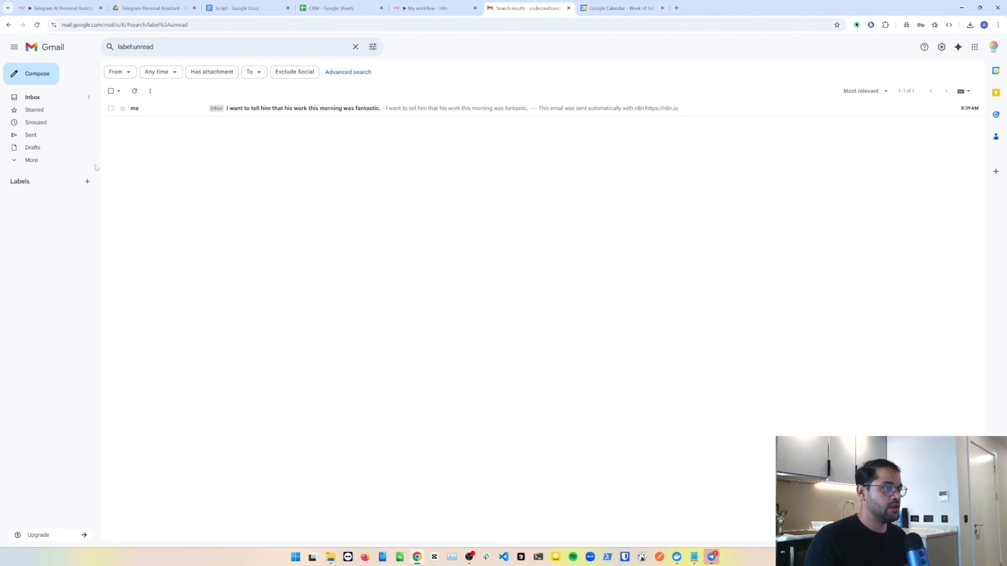
{"action": "left_click", "coordinate": [183, 109]}
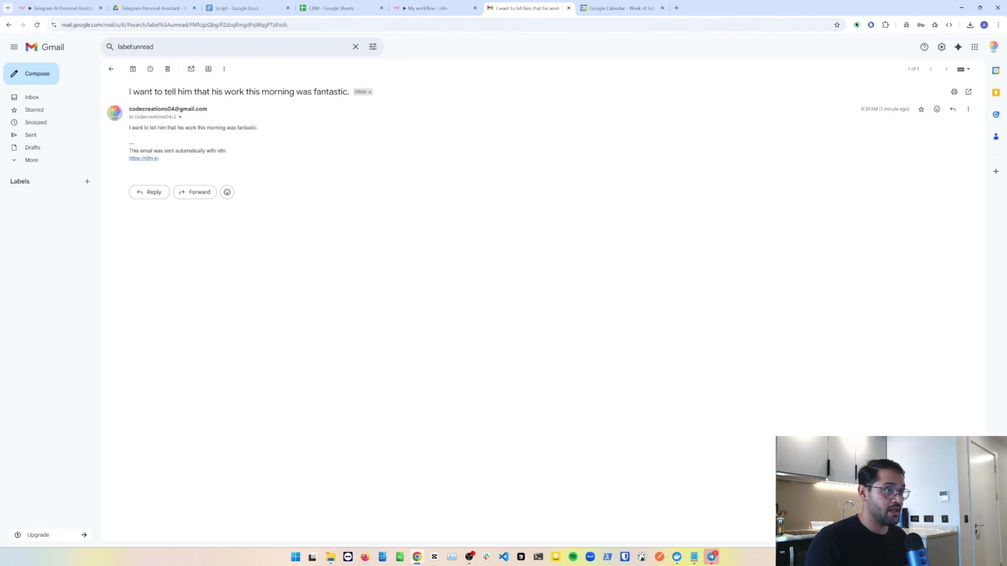
{"action": "left_click_drag", "start_coordinate": [130, 109], "coordinate": [306, 145]}
{"action": "left_click", "coordinate": [180, 117]}
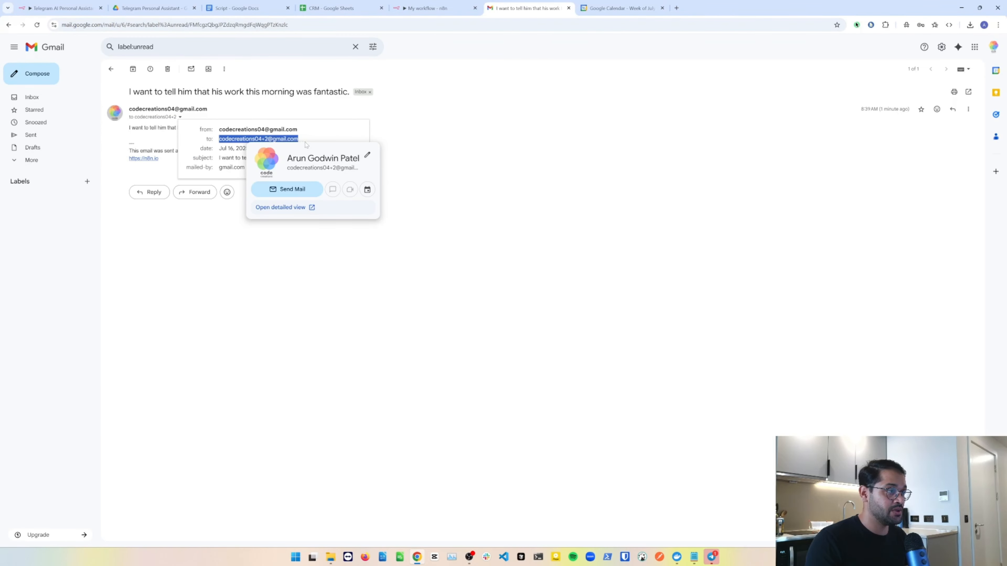
{"action": "left_click", "coordinate": [298, 139]}
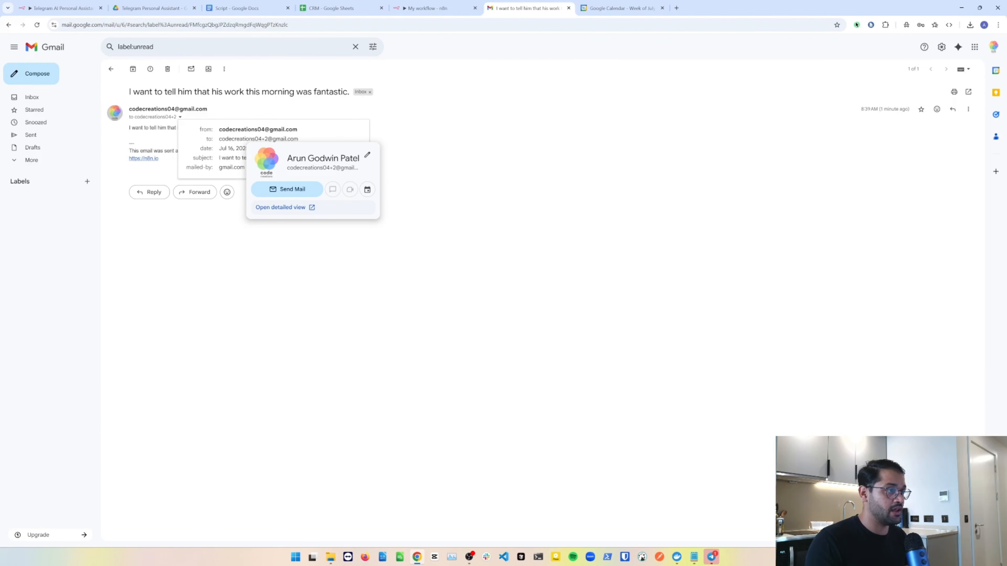
Check the Manchester contact's row in the CRM spreadsheet against the test email's recipient address
{"action": "left_click", "coordinate": [343, 9]}
{"action": "left_click", "coordinate": [9, 146]}
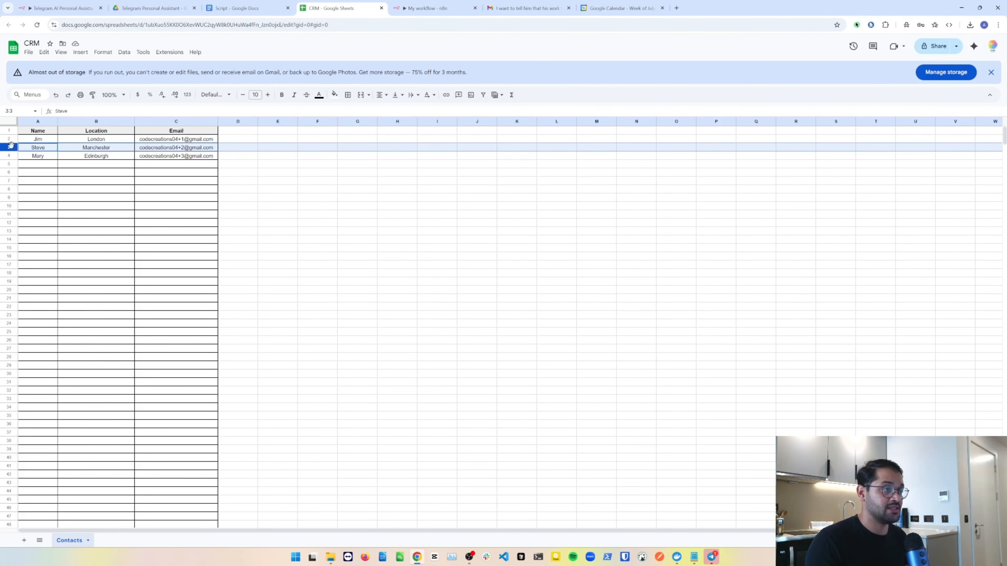
{"action": "left_click", "coordinate": [42, 148]}
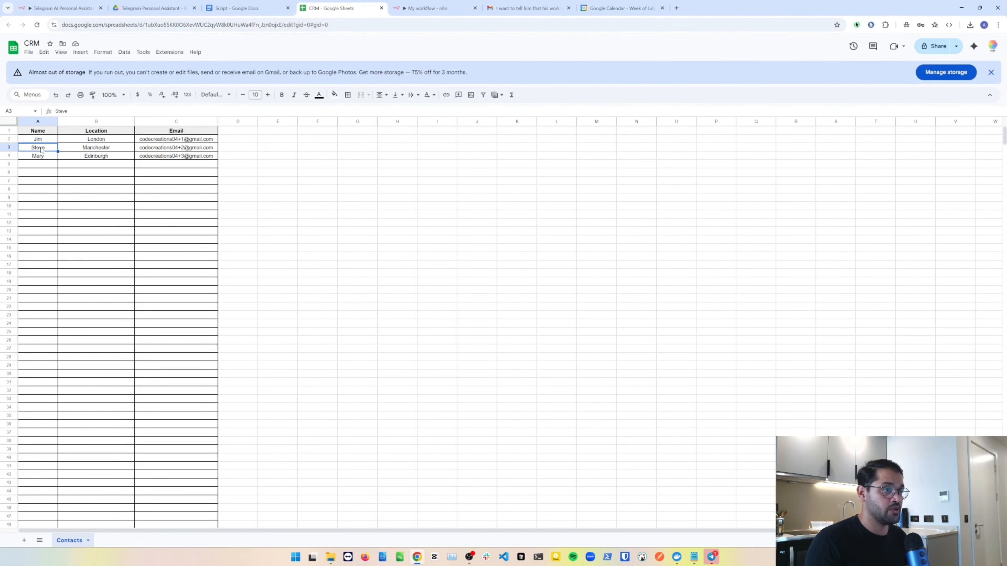
{"action": "left_click", "coordinate": [147, 151]}
Return to the test email in Gmail and examine its body text and subject line
{"action": "left_click", "coordinate": [528, 8]}
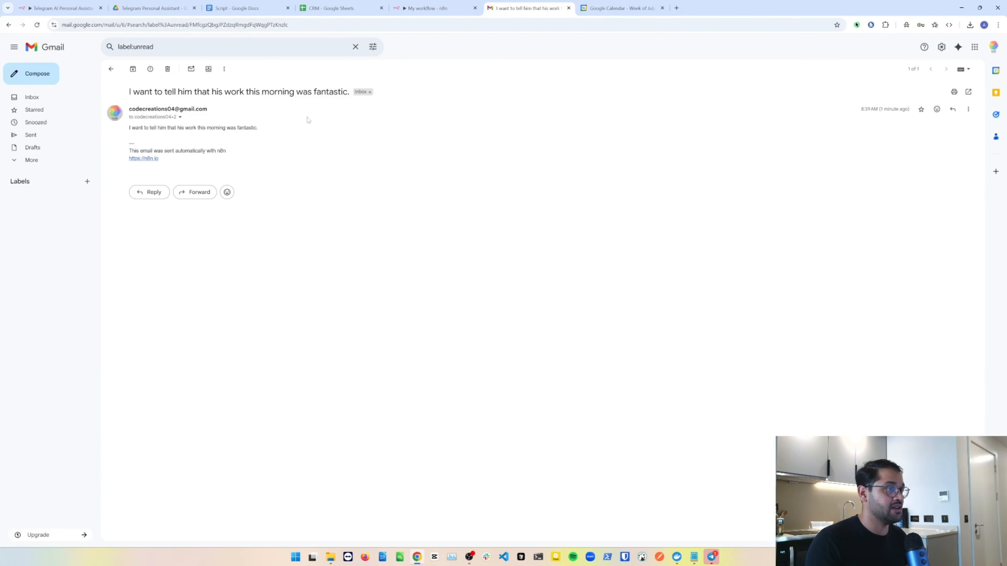
{"action": "left_click_drag", "start_coordinate": [130, 133], "coordinate": [281, 133]}
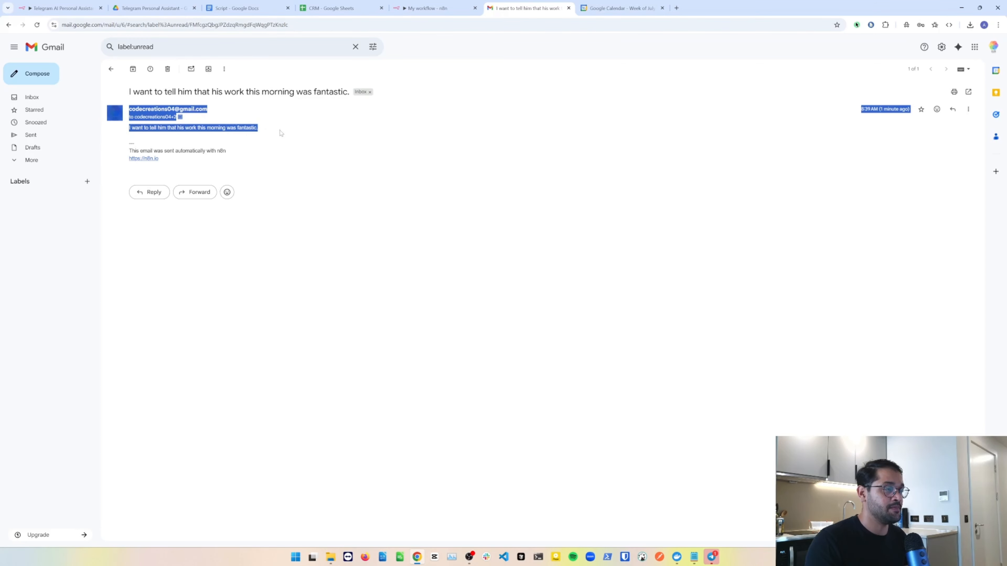
{"action": "left_click", "coordinate": [281, 133]}
{"action": "triple_click", "coordinate": [202, 128]}
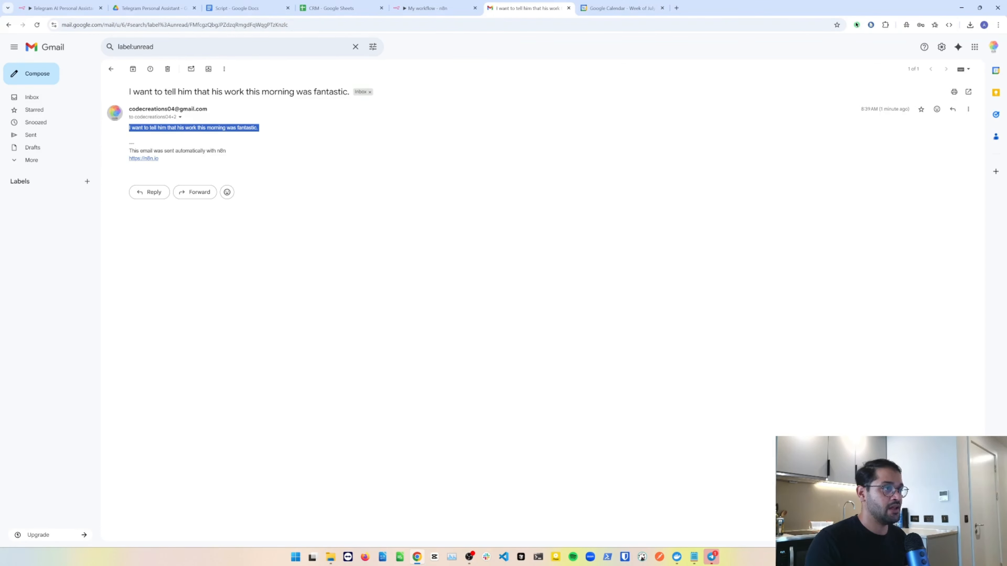
{"action": "triple_click", "coordinate": [202, 92]}
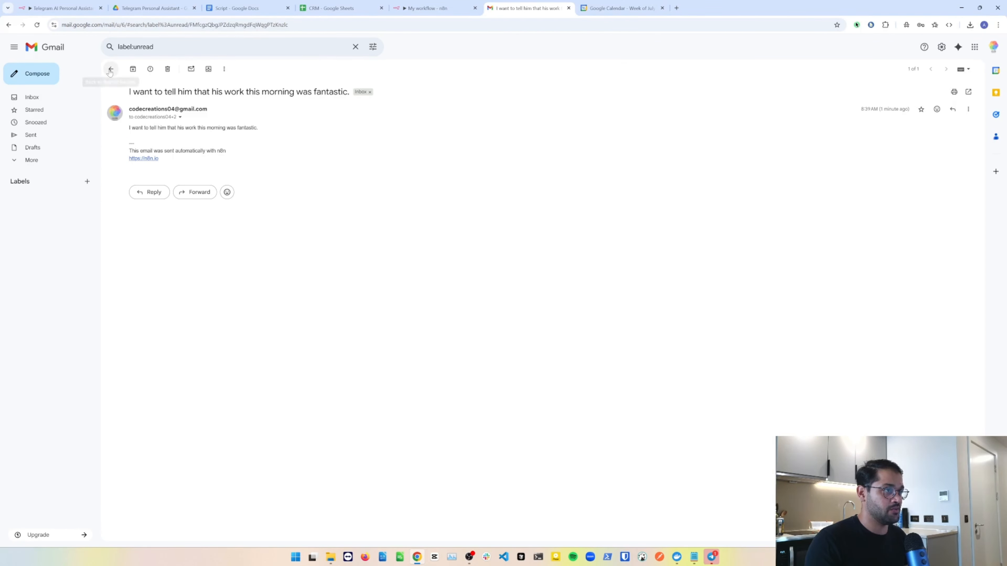
Return to the n8n workflow and examine the contact returned by the Google Sheets tool in the AI Agent's logs
{"action": "left_click", "coordinate": [432, 8]}
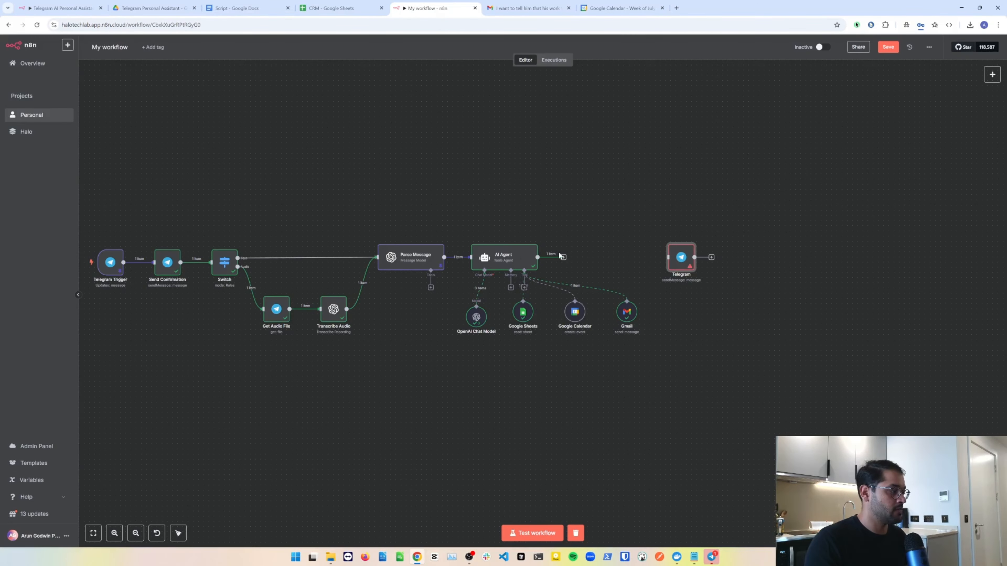
{"action": "double_click", "coordinate": [515, 258]}
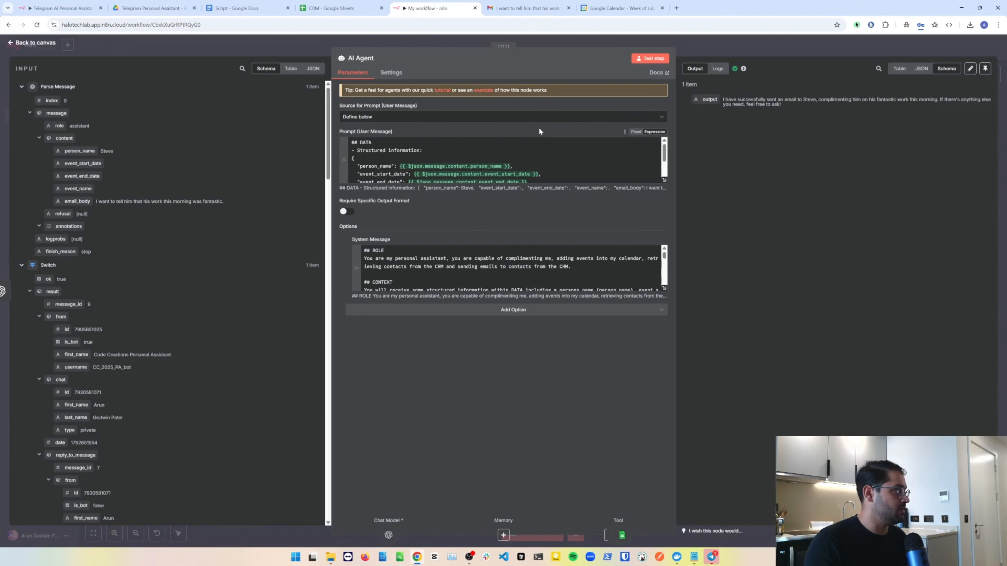
{"action": "left_click", "coordinate": [716, 71]}
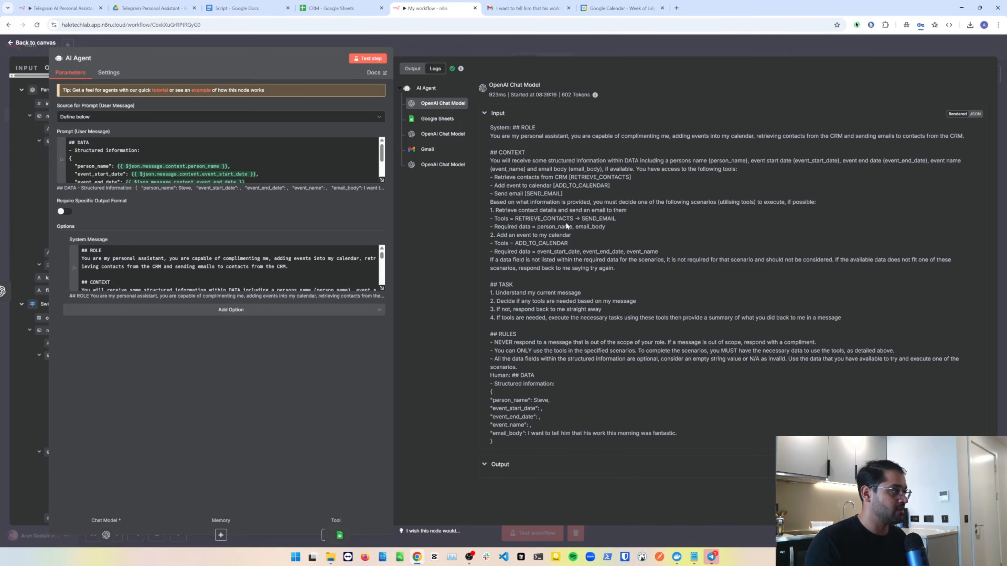
{"action": "left_click", "coordinate": [436, 124]}
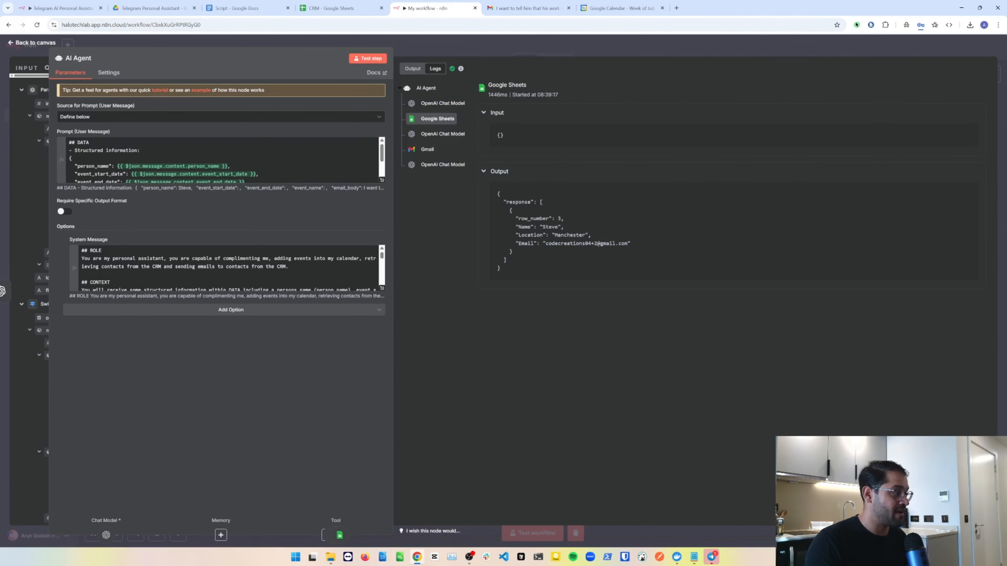
{"action": "left_click_drag", "start_coordinate": [508, 210], "coordinate": [525, 252]}
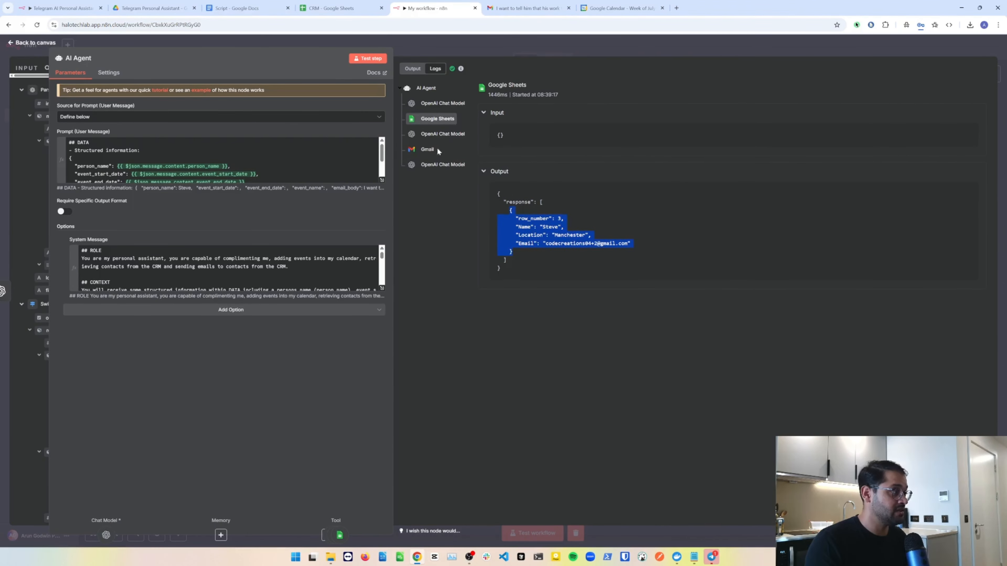
Examine the OpenAI Chat Model and Gmail log entries, checking the recipient and subject passed to Gmail, then close the AI Agent
{"action": "left_click", "coordinate": [437, 135]}
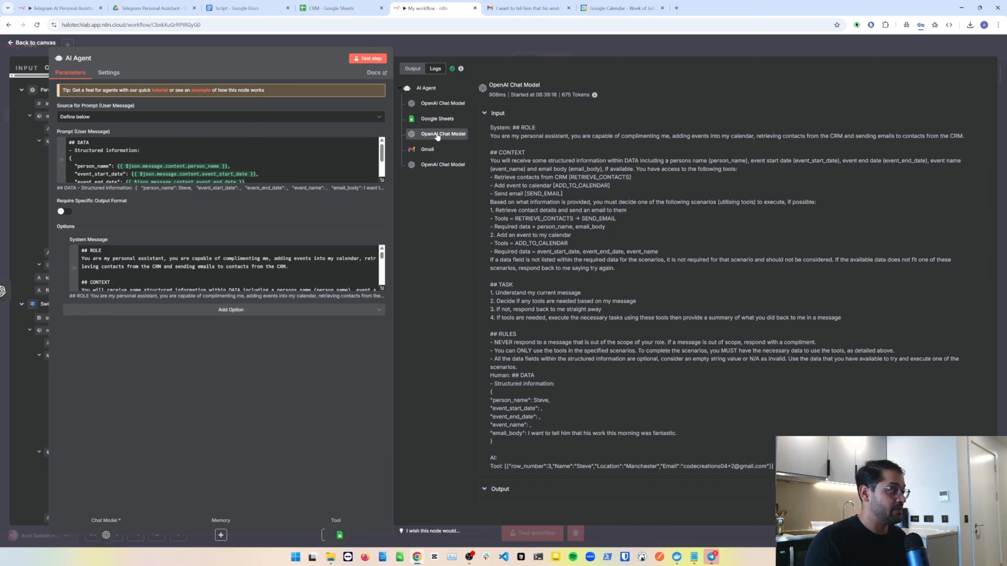
{"action": "left_click", "coordinate": [428, 151]}
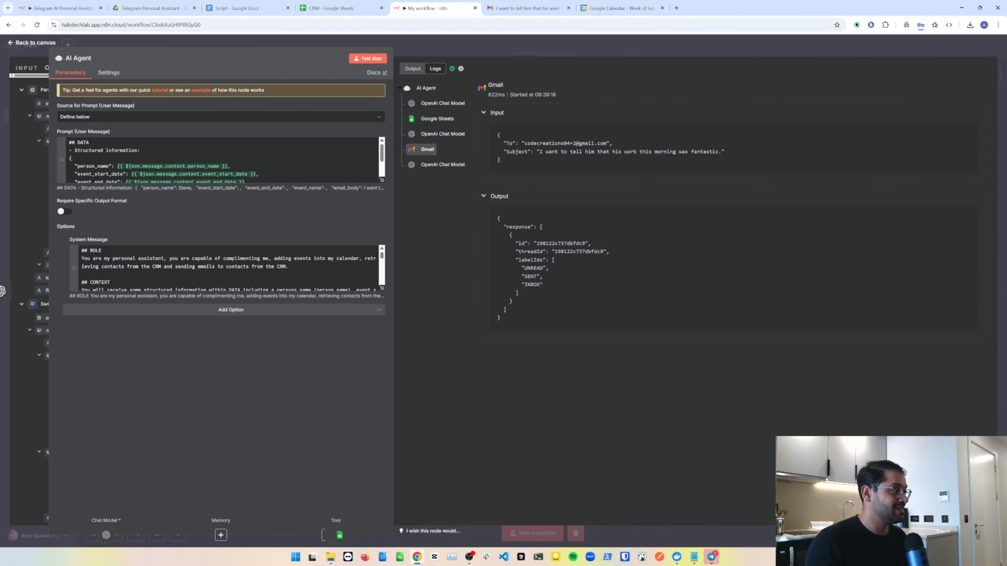
{"action": "left_click_drag", "start_coordinate": [496, 133], "coordinate": [602, 149]}
{"action": "left_click", "coordinate": [535, 164]}
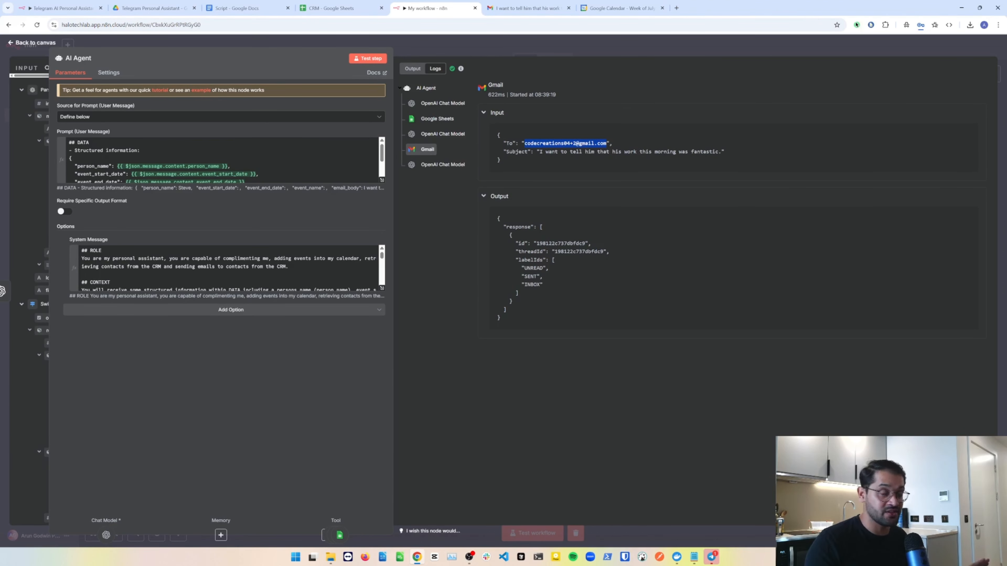
{"action": "left_click", "coordinate": [439, 165]}
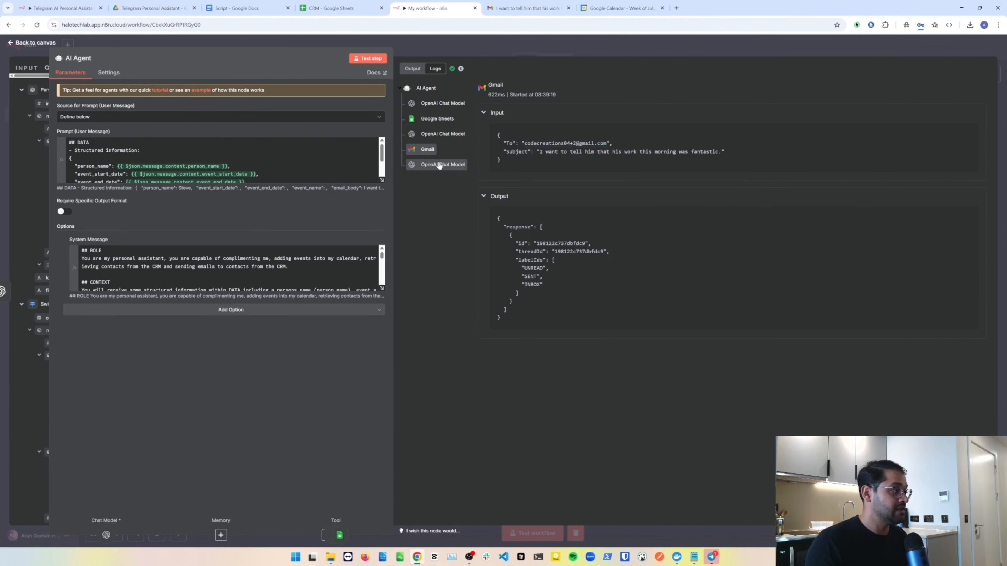
{"action": "left_click", "coordinate": [484, 46]}
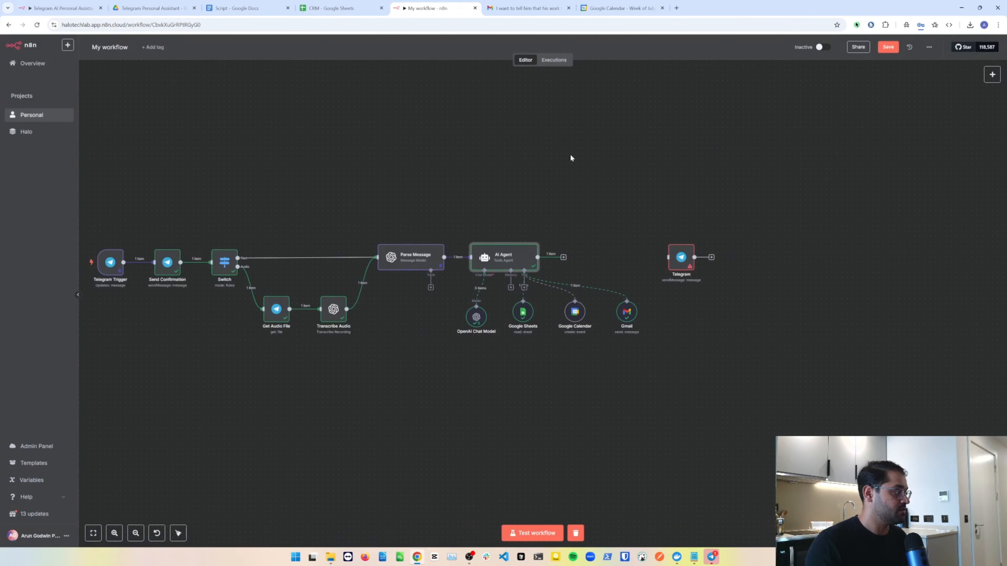
Pin the AI Agent's output data and connect the AI Agent to the Telegram node placed beside it
{"action": "left_click_drag", "start_coordinate": [674, 260], "coordinate": [622, 260]}
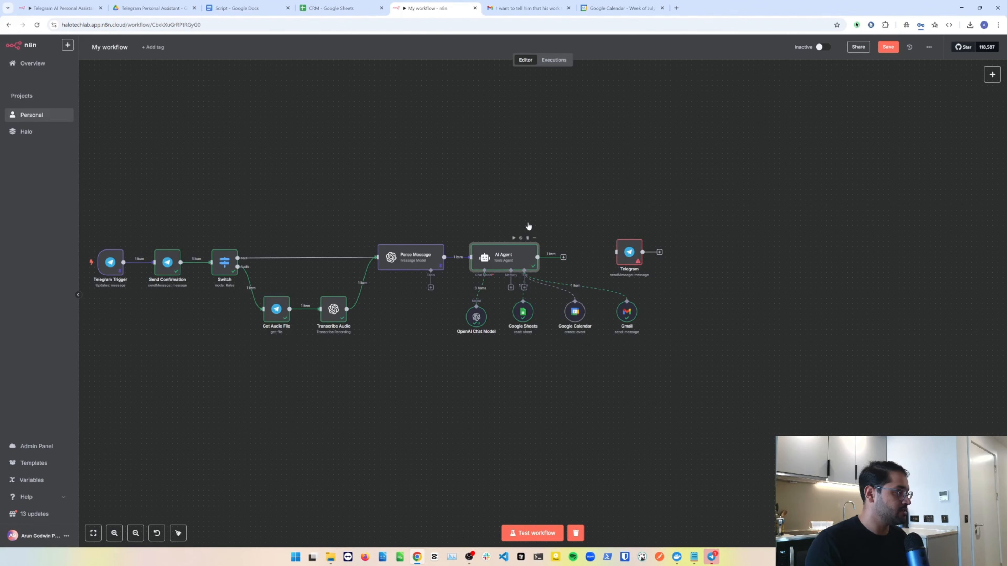
{"action": "double_click", "coordinate": [504, 257]}
{"action": "left_click", "coordinate": [985, 68]}
{"action": "left_click", "coordinate": [851, 54]}
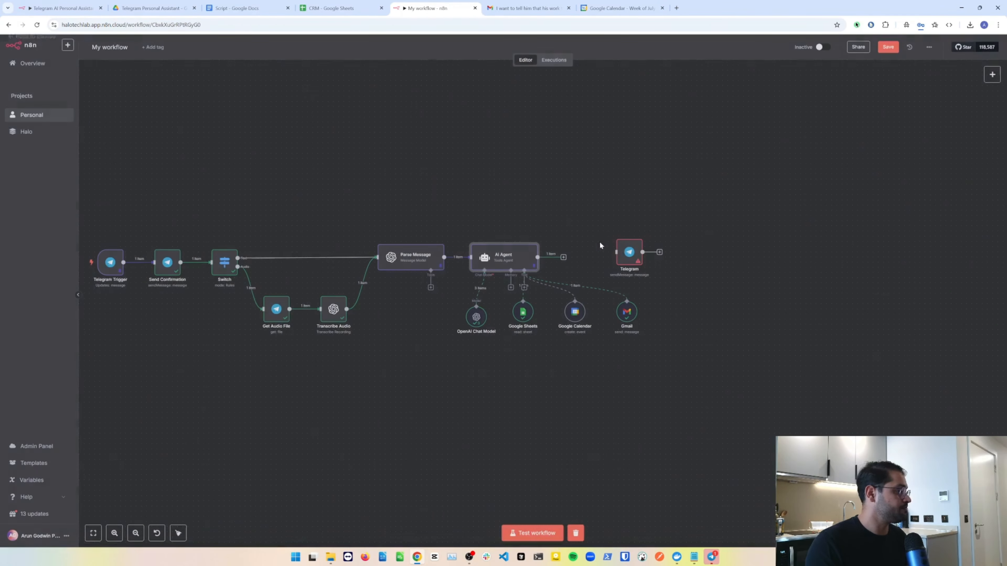
{"action": "left_click_drag", "start_coordinate": [563, 258], "coordinate": [623, 261]}
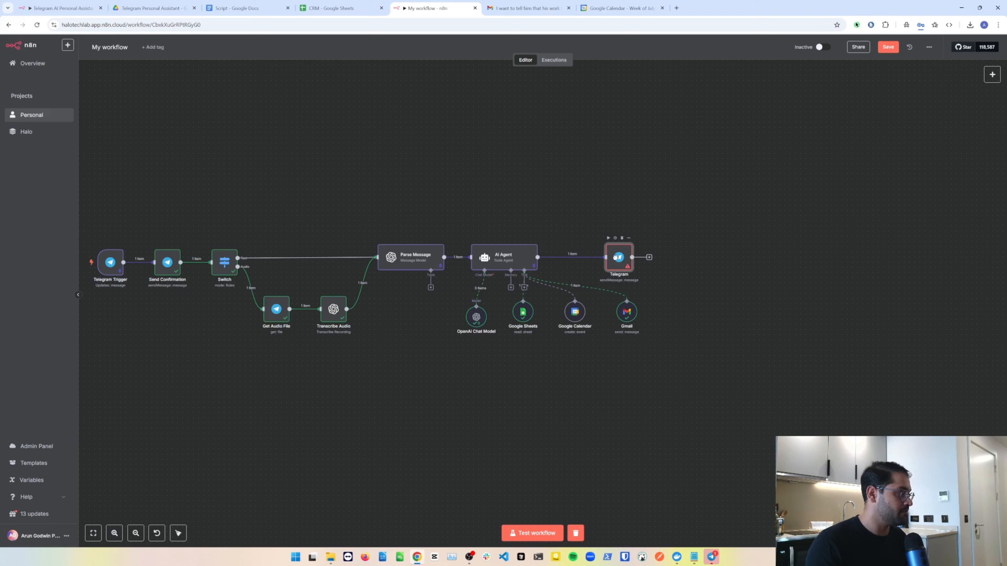
Set the Telegram node's message text to the AI Agent's output, {{ $json.output }}
{"action": "double_click", "coordinate": [620, 259]}
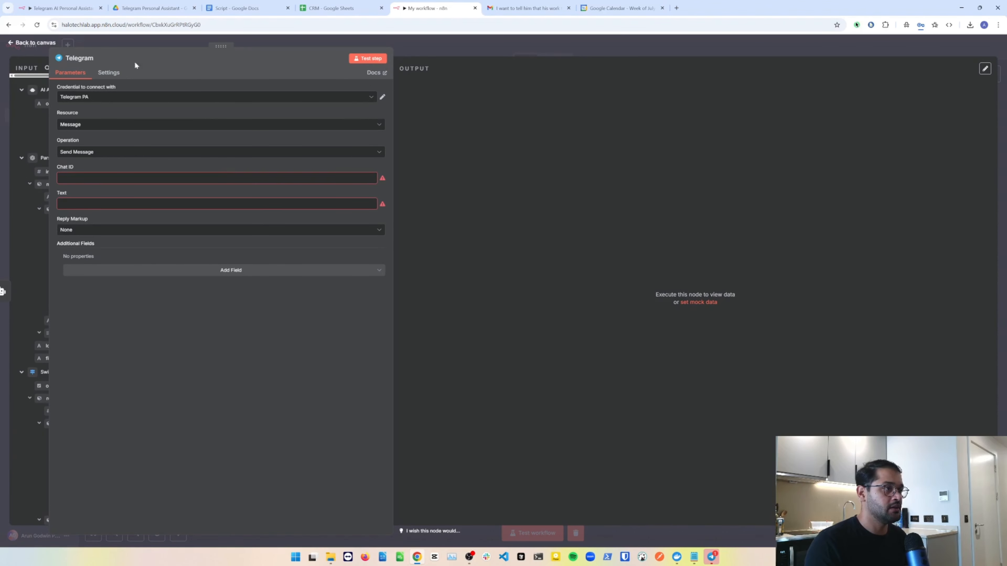
{"action": "left_click_drag", "start_coordinate": [220, 47], "coordinate": [468, 48]}
{"action": "left_click_drag", "start_coordinate": [54, 101], "coordinate": [325, 205]}
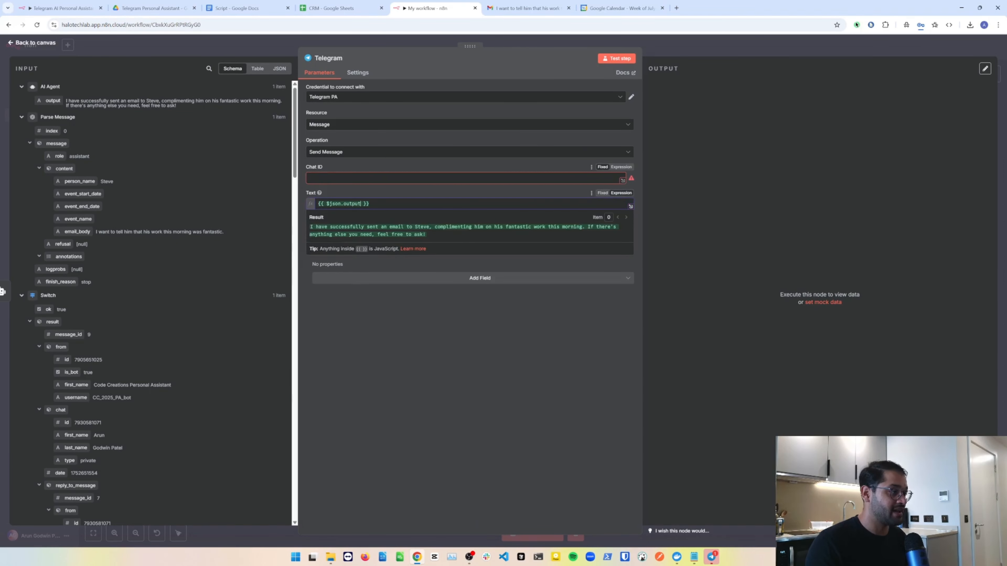
Set the Chat ID to the Telegram Trigger's chat id, {{ $('Telegram Trigger').item.json.message.chat.id }}
{"action": "left_click", "coordinate": [313, 178]}
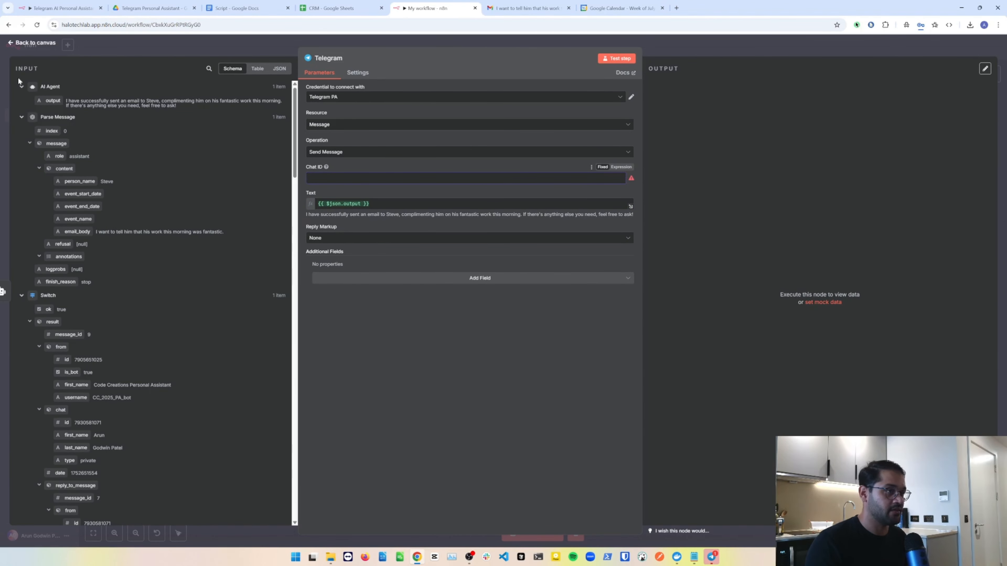
{"action": "left_click", "coordinate": [22, 86]}
{"action": "left_click", "coordinate": [21, 101]}
{"action": "left_click", "coordinate": [22, 117]}
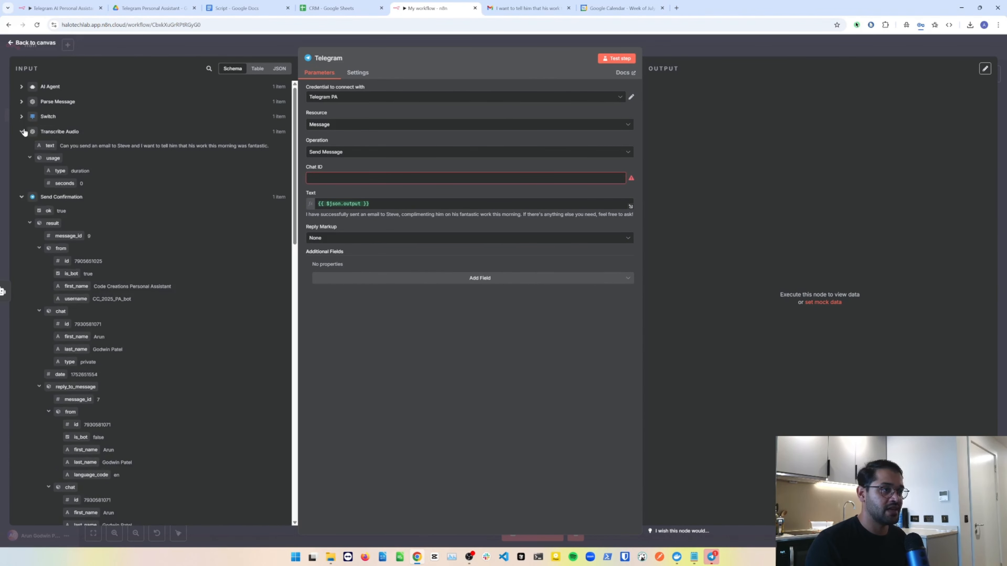
{"action": "left_click", "coordinate": [22, 131]}
{"action": "left_click", "coordinate": [22, 147]}
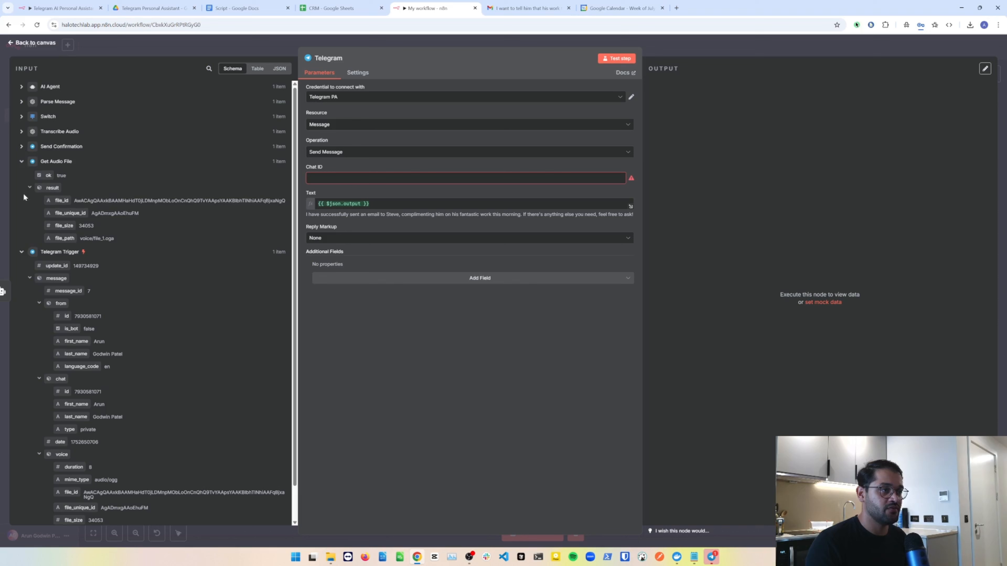
{"action": "left_click", "coordinate": [22, 161]}
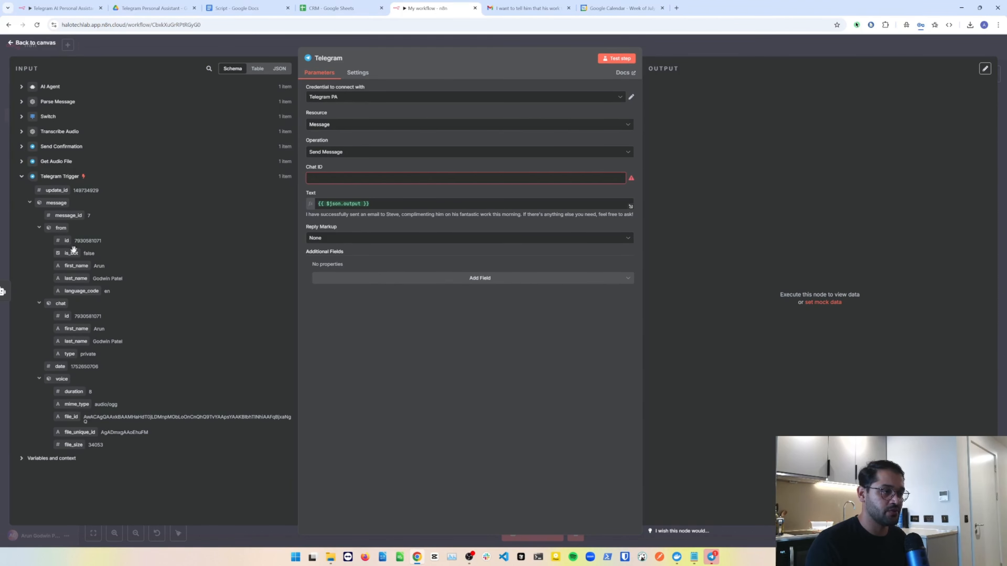
{"action": "left_click_drag", "start_coordinate": [65, 316], "coordinate": [333, 180]}
{"action": "left_click", "coordinate": [396, 332]}
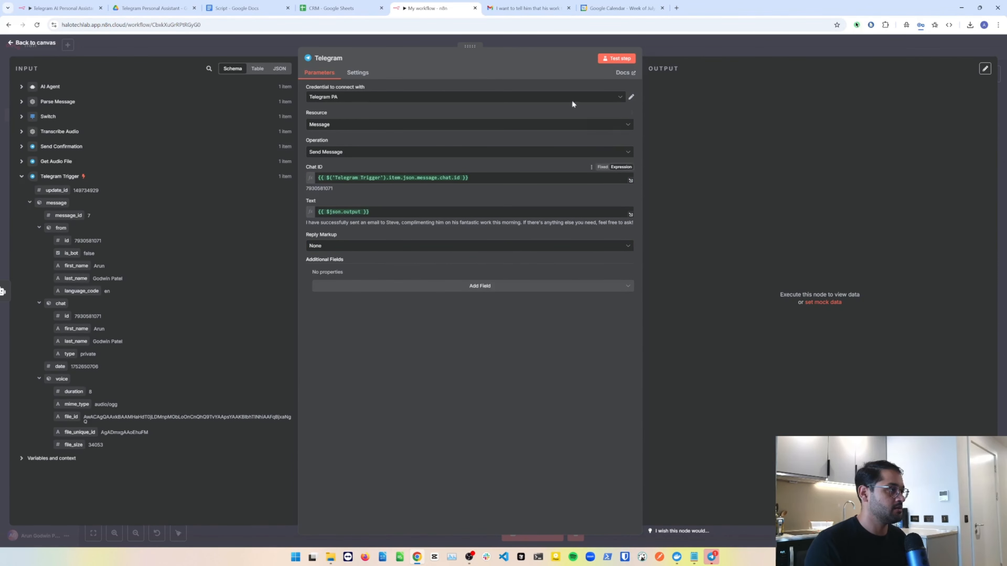
Change the Telegram node's credential to "Telegram CC Account v2"
{"action": "left_click", "coordinate": [353, 97]}
{"action": "left_click", "coordinate": [394, 97]}
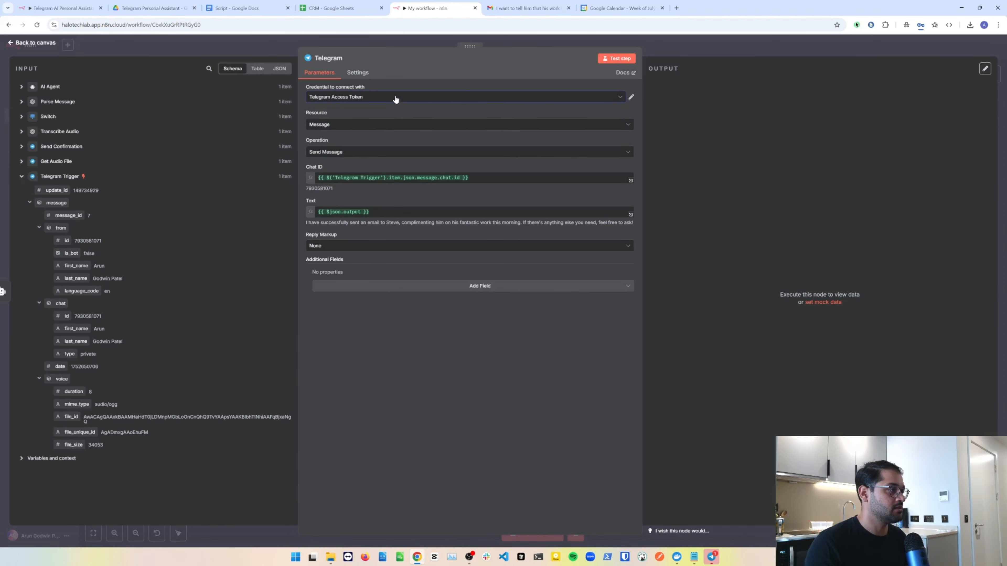
{"action": "left_click", "coordinate": [394, 97]}
{"action": "left_click", "coordinate": [340, 134]}
Test the Telegram node and check the reply in the assistant's chat in the Telegram app, then return to the workflow canvas
{"action": "left_click", "coordinate": [617, 59]}
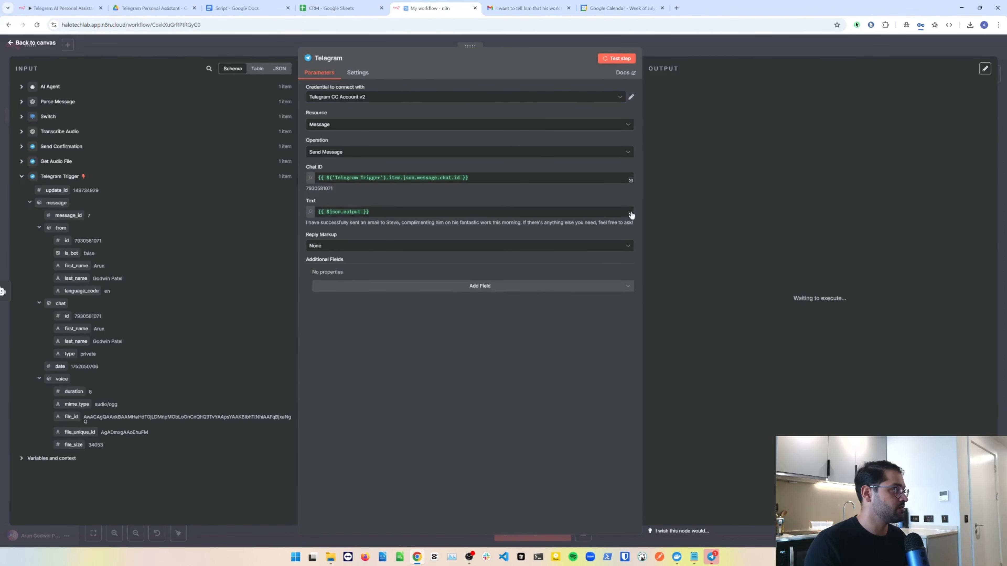
{"action": "left_click", "coordinate": [712, 557]}
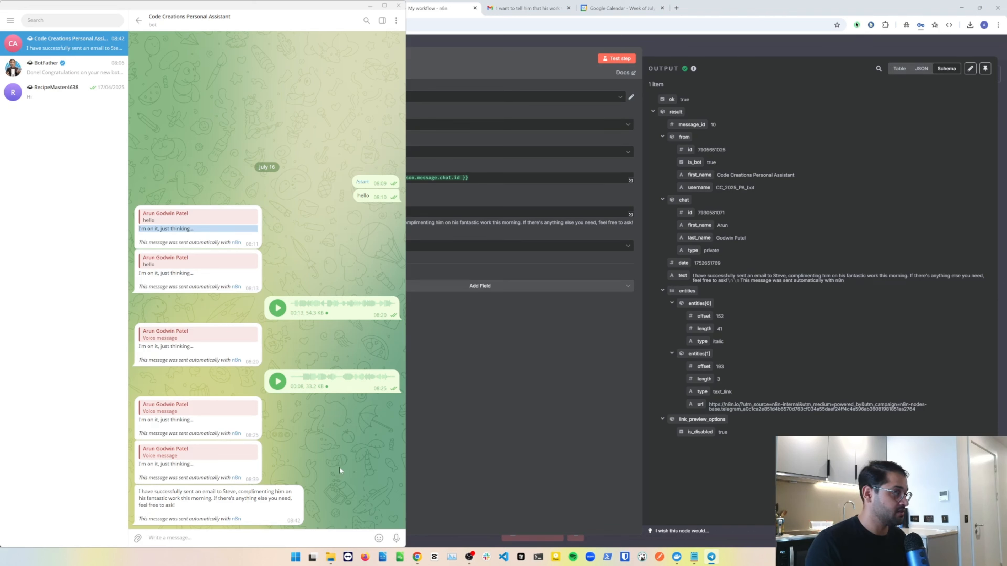
{"action": "left_click", "coordinate": [690, 47]}
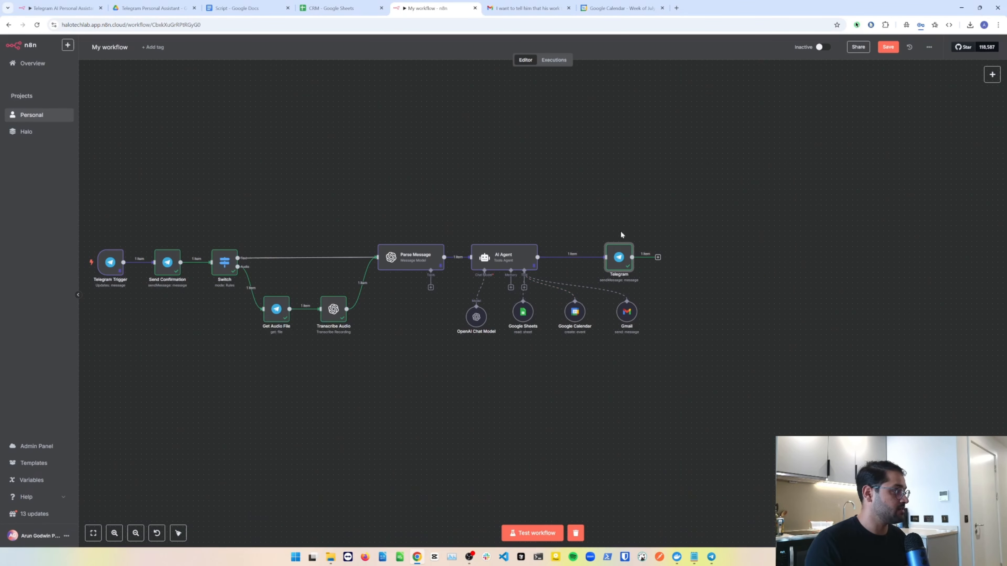
Unpin the stored data from the AI Agent, Parse Message and Telegram Trigger nodes
{"action": "right_click", "coordinate": [502, 259]}
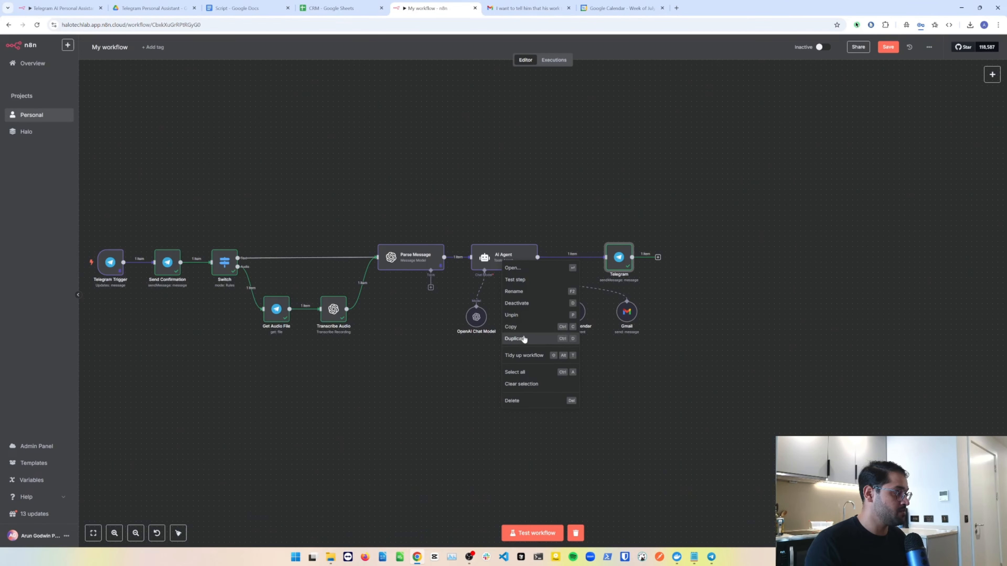
{"action": "left_click", "coordinate": [551, 316]}
{"action": "right_click", "coordinate": [434, 264]}
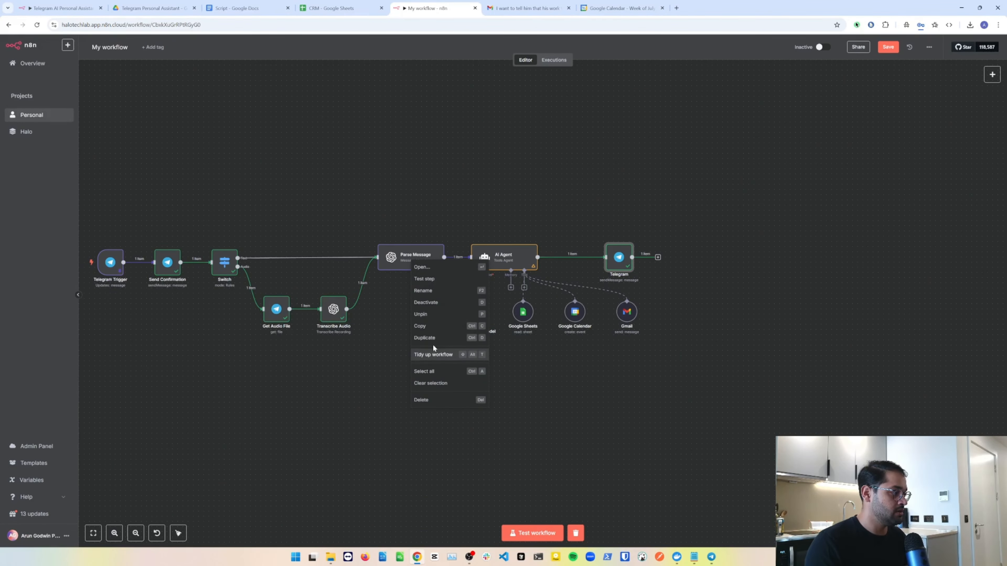
{"action": "left_click", "coordinate": [421, 314]}
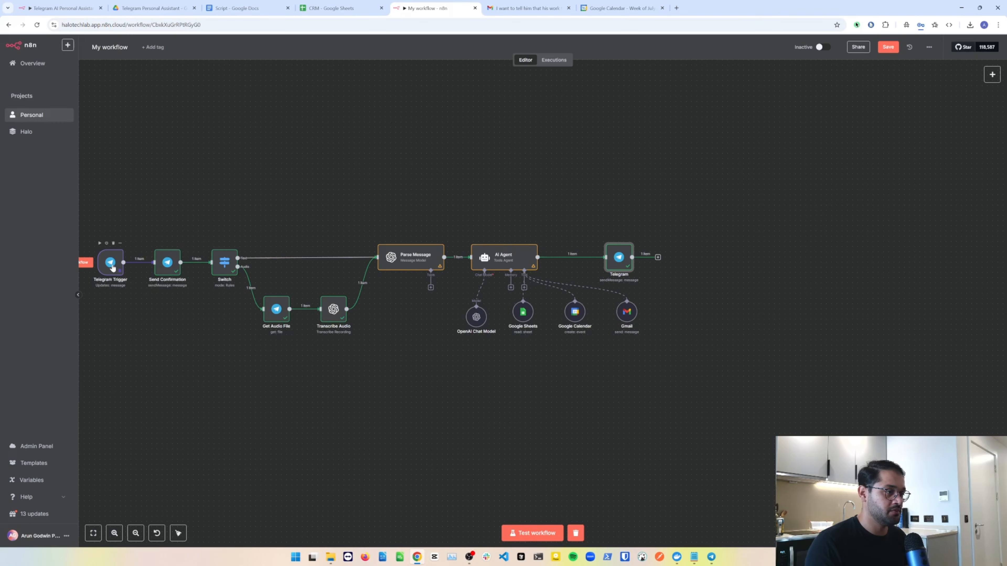
{"action": "right_click", "coordinate": [112, 269]}
{"action": "left_click", "coordinate": [122, 324]}
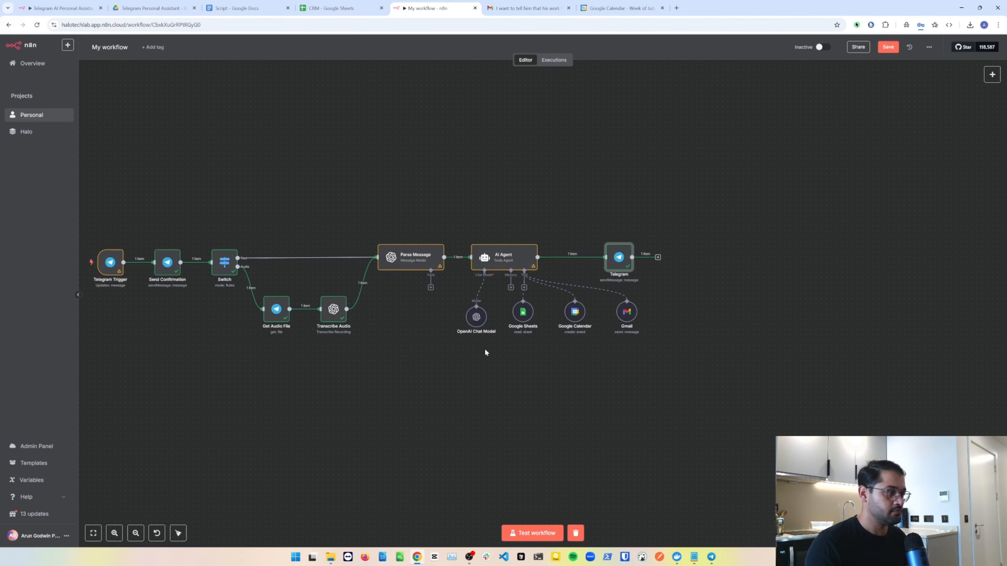
Save and activate the workflow, dismiss the activation notice, and open the workflow's executions list
{"action": "scroll", "coordinate": [487, 351], "scroll_direction": "left", "scroll_amount": 3}
{"action": "left_click", "coordinate": [884, 48]}
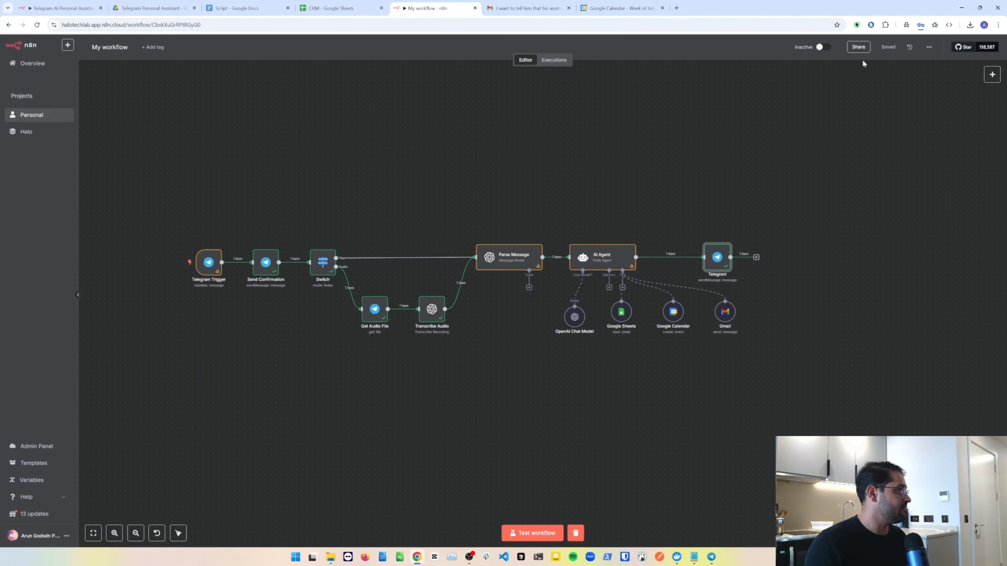
{"action": "left_click", "coordinate": [823, 47]}
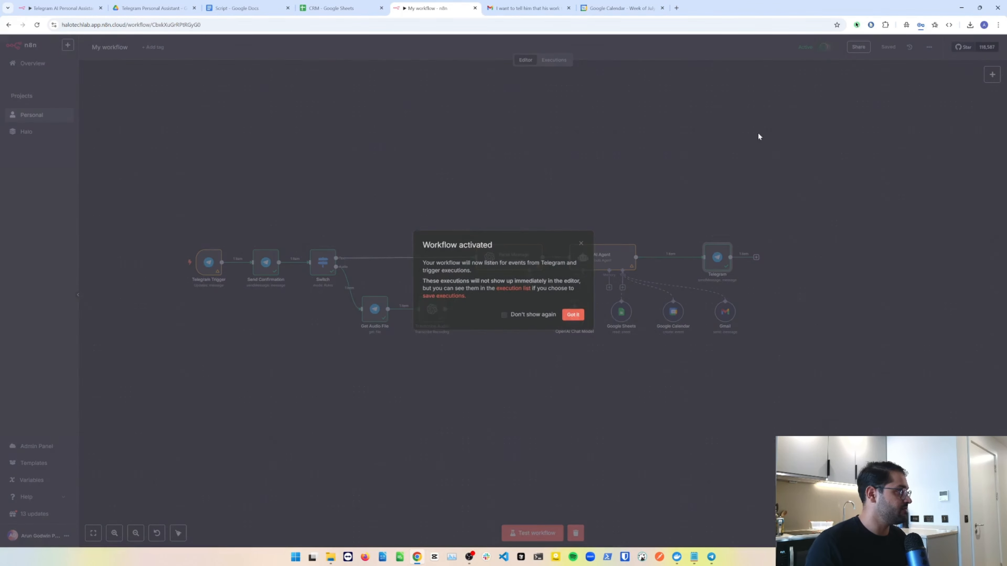
{"action": "left_click", "coordinate": [573, 315]}
{"action": "left_click", "coordinate": [554, 60]}
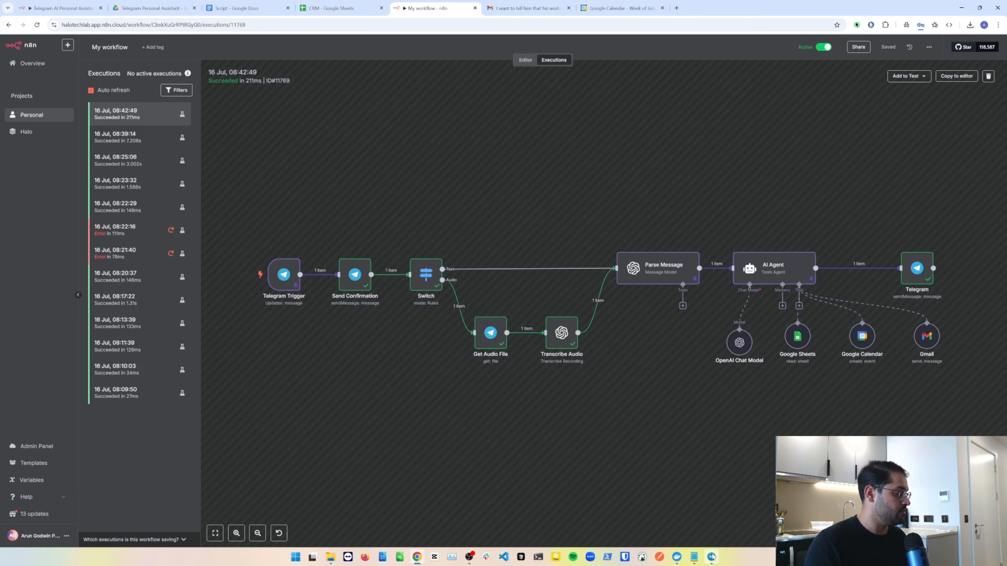
Switch to Telegram, send the assistant a voice message asking about the legendary footballer Norberto Solano, and read its reply
{"action": "left_click", "coordinate": [712, 557]}
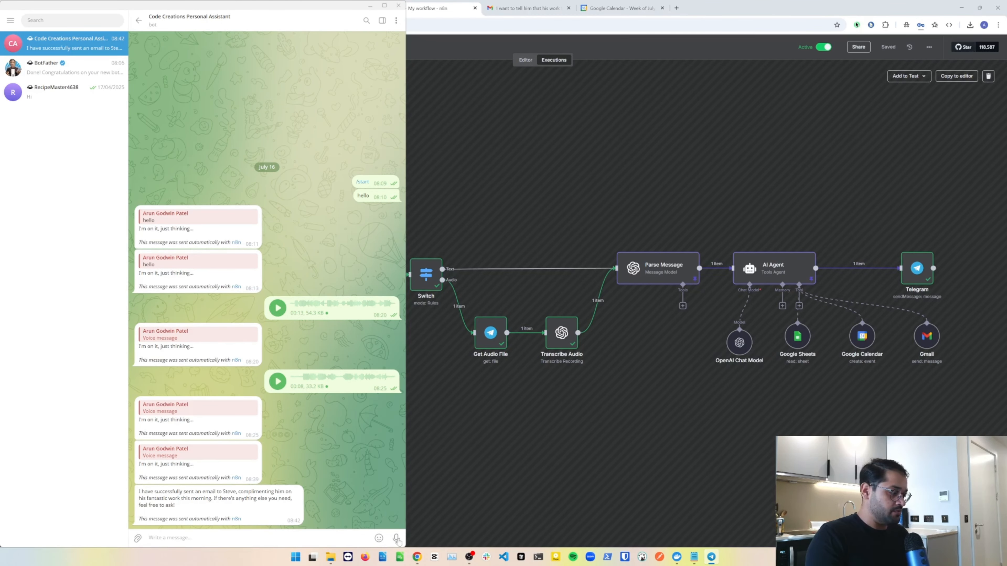
{"action": "left_click_drag", "start_coordinate": [398, 541], "coordinate": [397, 541]}
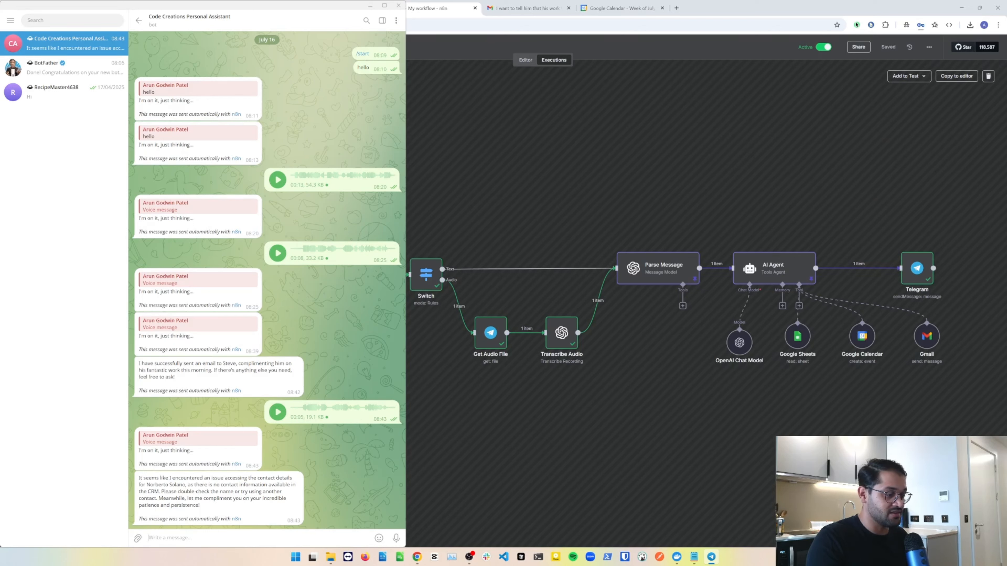
{"action": "double_click", "coordinate": [217, 496]}
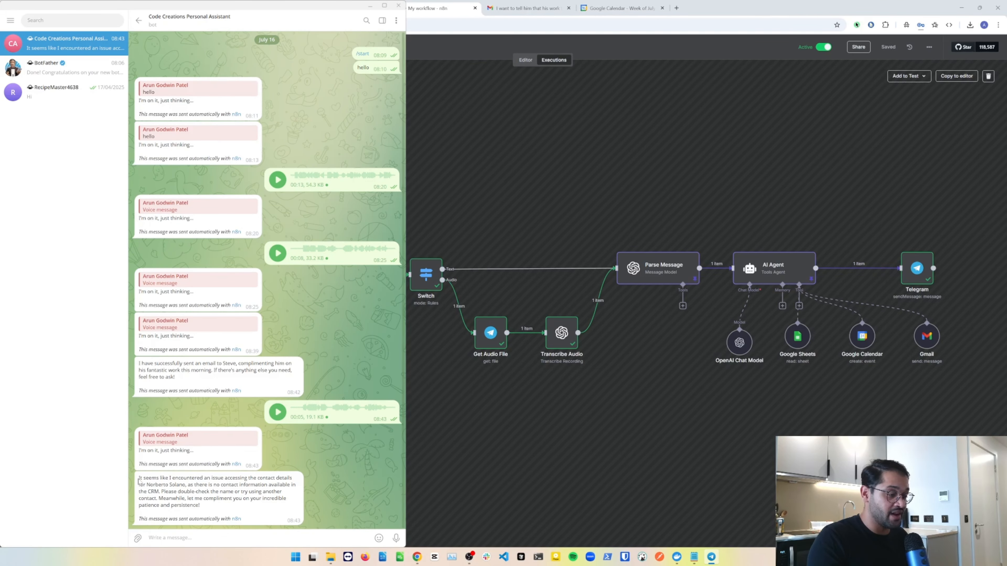
{"action": "left_click_drag", "start_coordinate": [140, 478], "coordinate": [212, 509]}
Return to n8n and examine the person_name and email_body values in the Parse Message output of the latest execution
{"action": "left_click", "coordinate": [606, 455]}
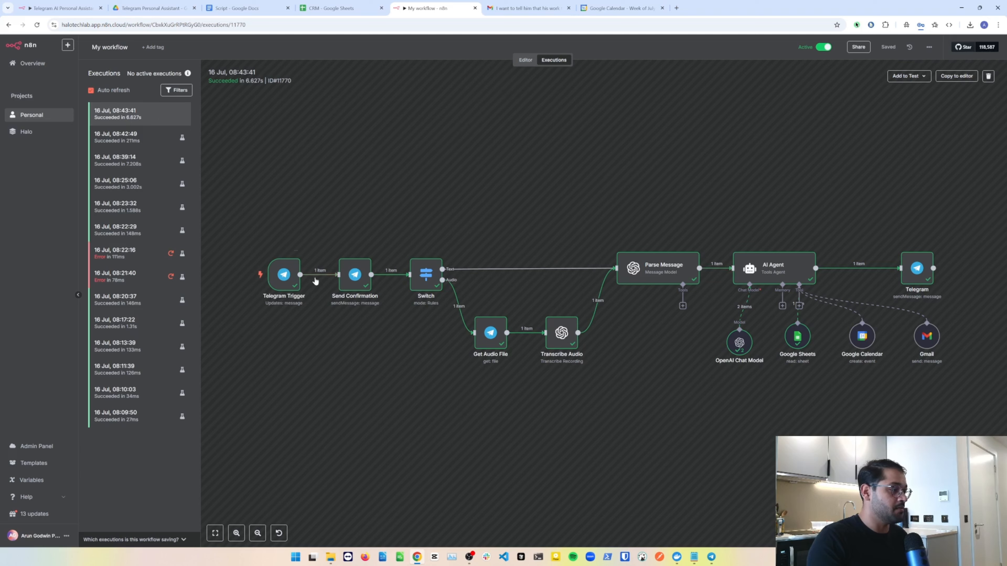
{"action": "double_click", "coordinate": [646, 271]}
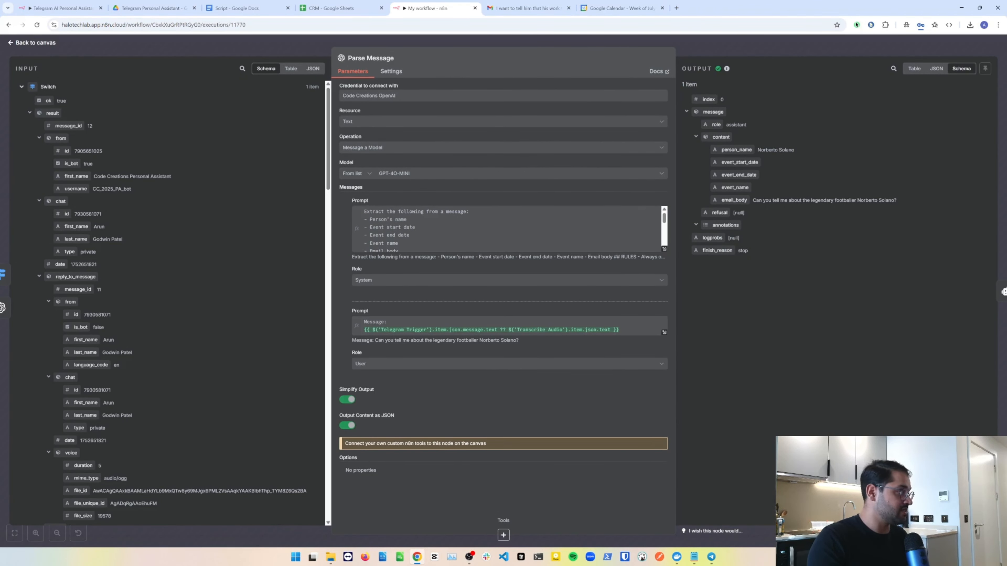
{"action": "left_click_drag", "start_coordinate": [756, 150], "coordinate": [809, 150]}
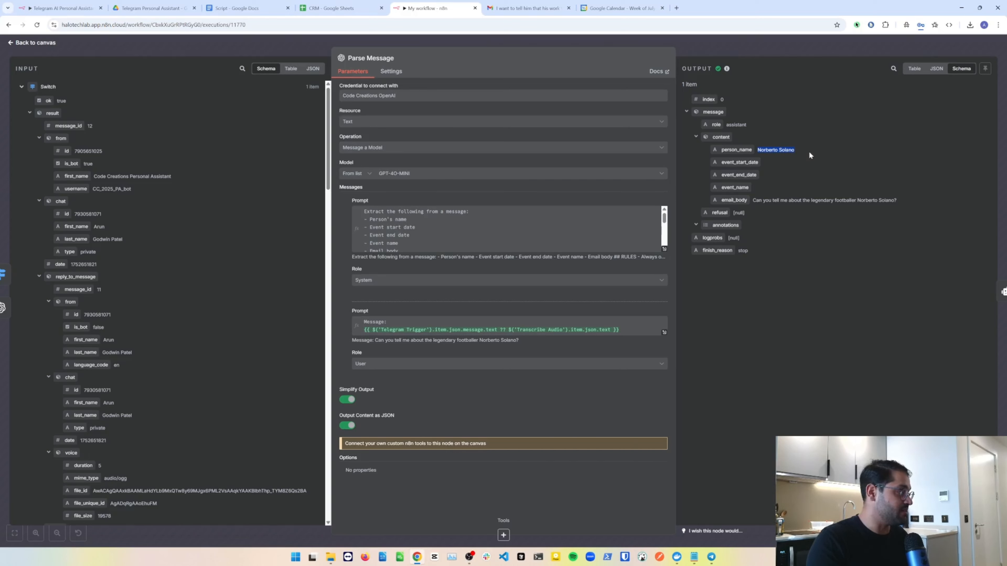
{"action": "left_click_drag", "start_coordinate": [752, 200], "coordinate": [897, 199]}
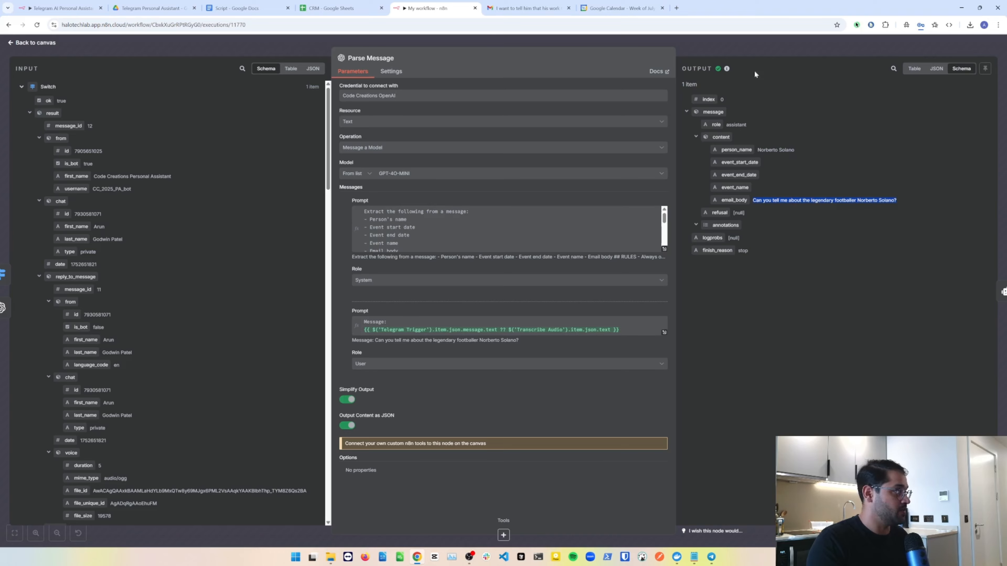
{"action": "key", "text": "Escape"}
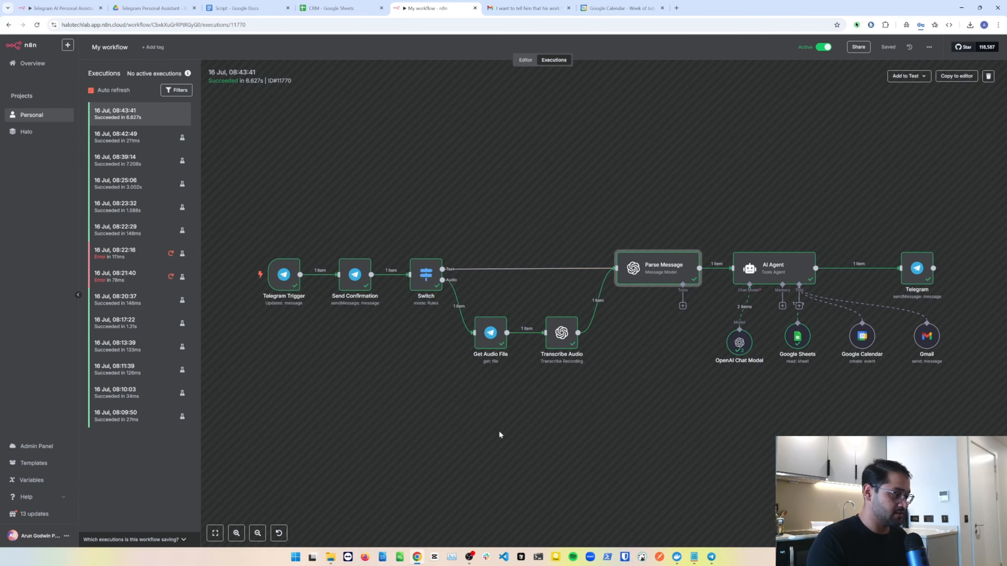
Switch to Telegram, send the assistant another voice message of about 4 seconds, and read its reply
{"action": "left_click", "coordinate": [711, 557]}
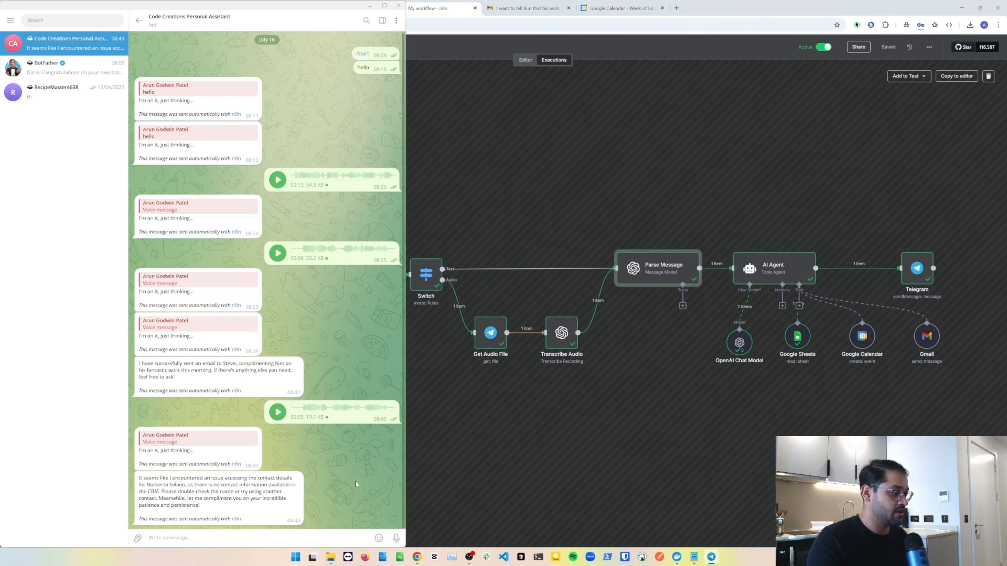
{"action": "left_click_drag", "start_coordinate": [396, 539], "coordinate": [396, 538]}
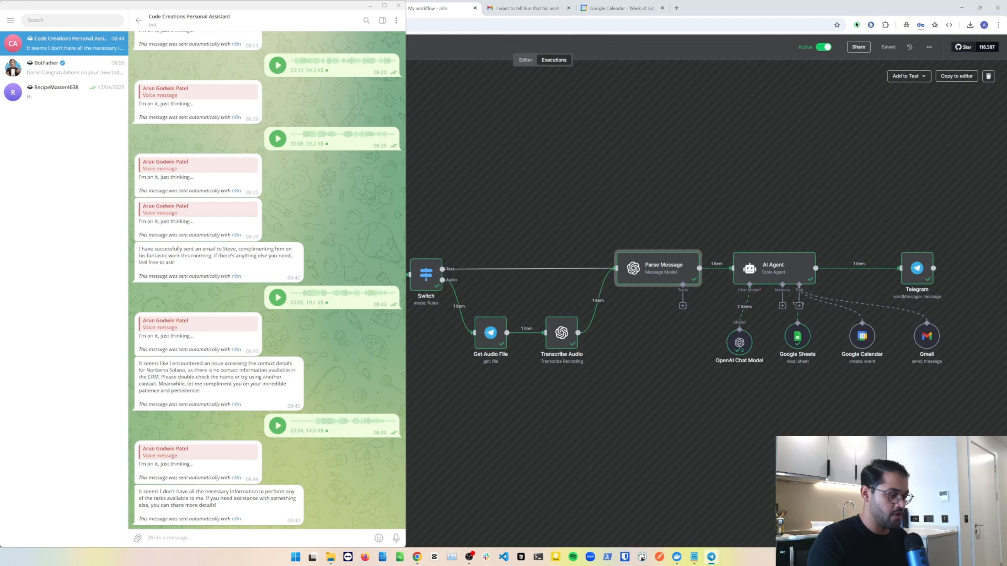
{"action": "left_click_drag", "start_coordinate": [219, 508], "coordinate": [334, 494]}
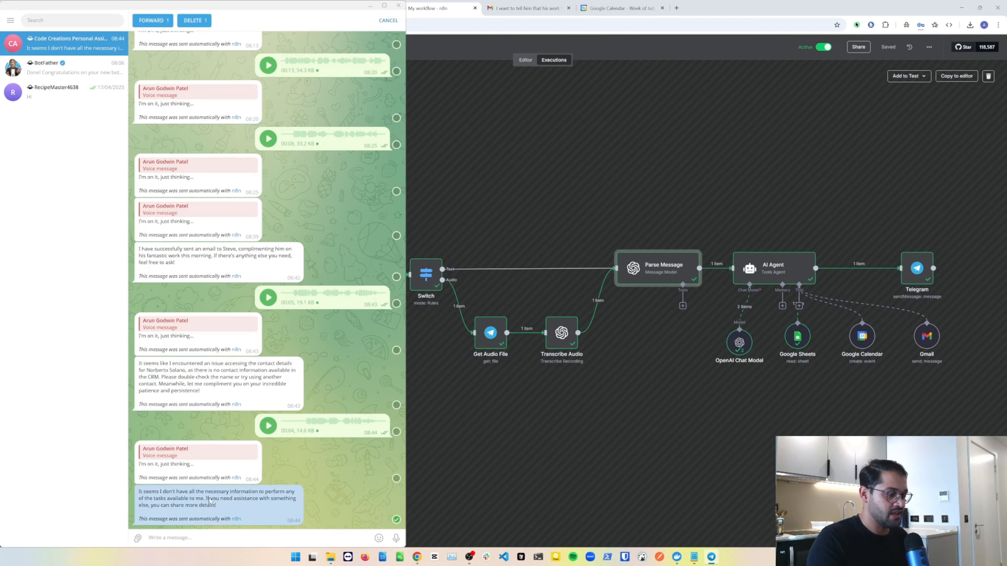
{"action": "key", "text": "Escape"}
{"action": "double_click", "coordinate": [218, 510]}
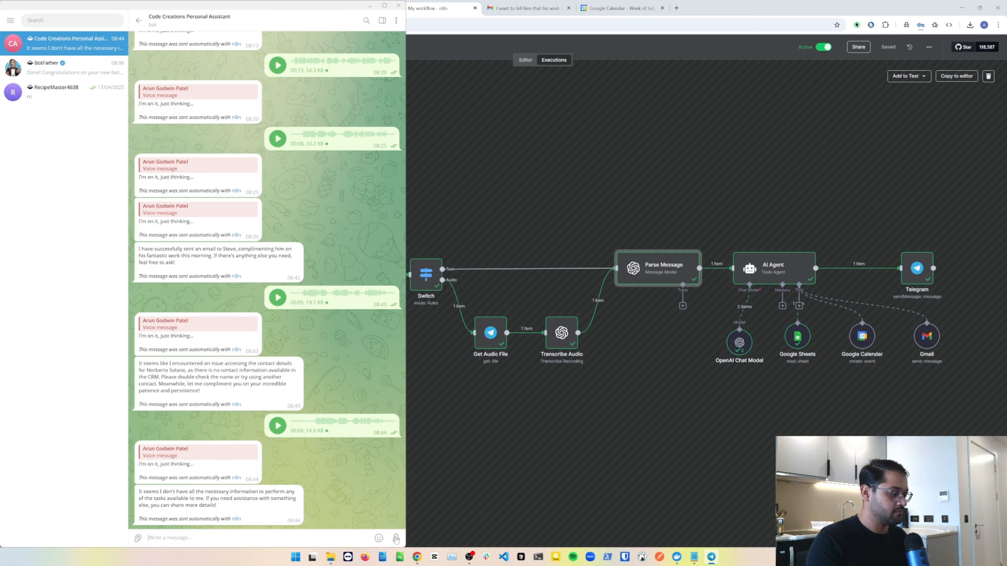
Send a voice message requesting a get-together with university friends on July 22, 4 to 8 p.m., and open its execution in n8n
{"action": "left_click_drag", "start_coordinate": [396, 539], "coordinate": [396, 539]}
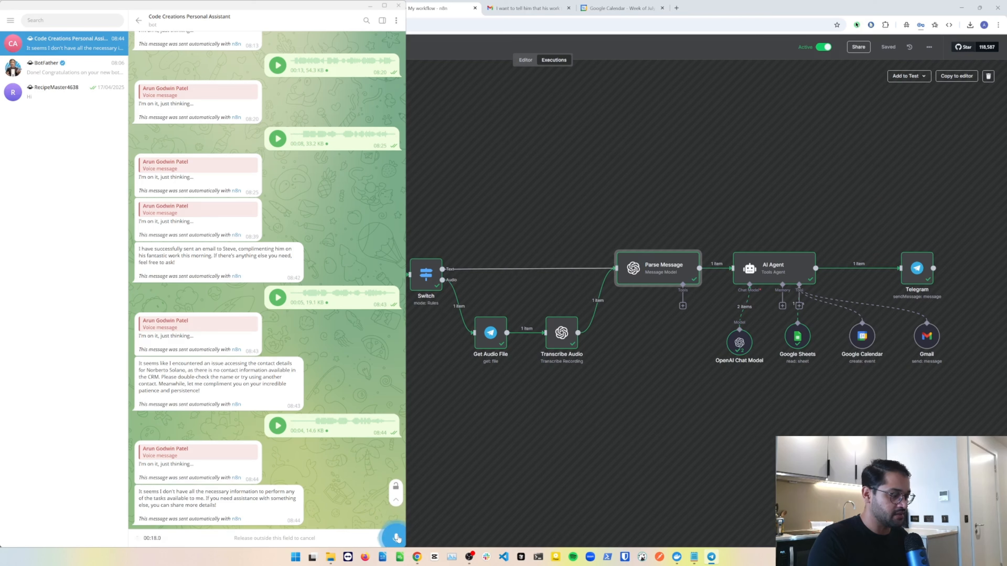
{"action": "left_click_drag", "start_coordinate": [396, 539], "coordinate": [396, 539]}
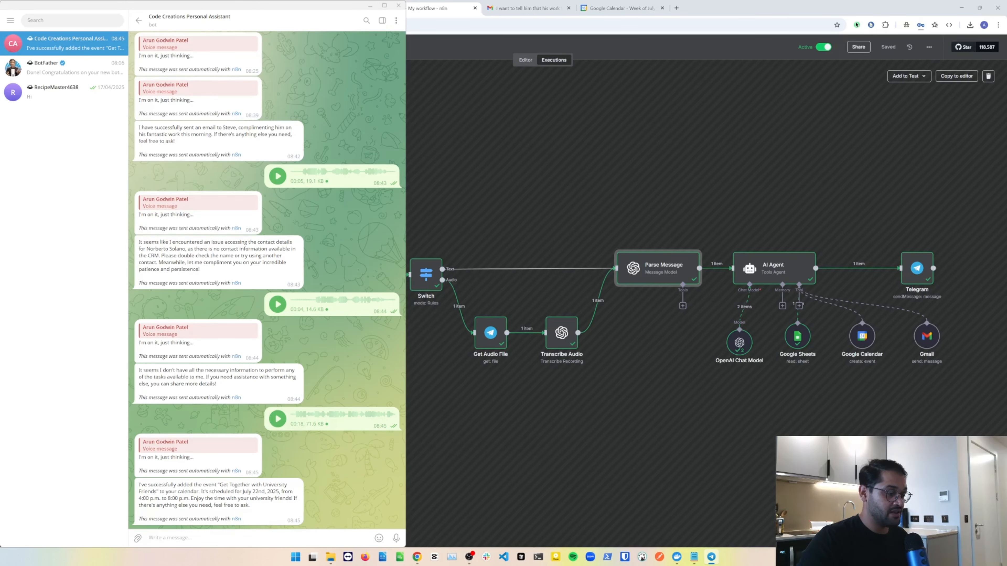
{"action": "left_click_drag", "start_coordinate": [219, 485], "coordinate": [158, 491]}
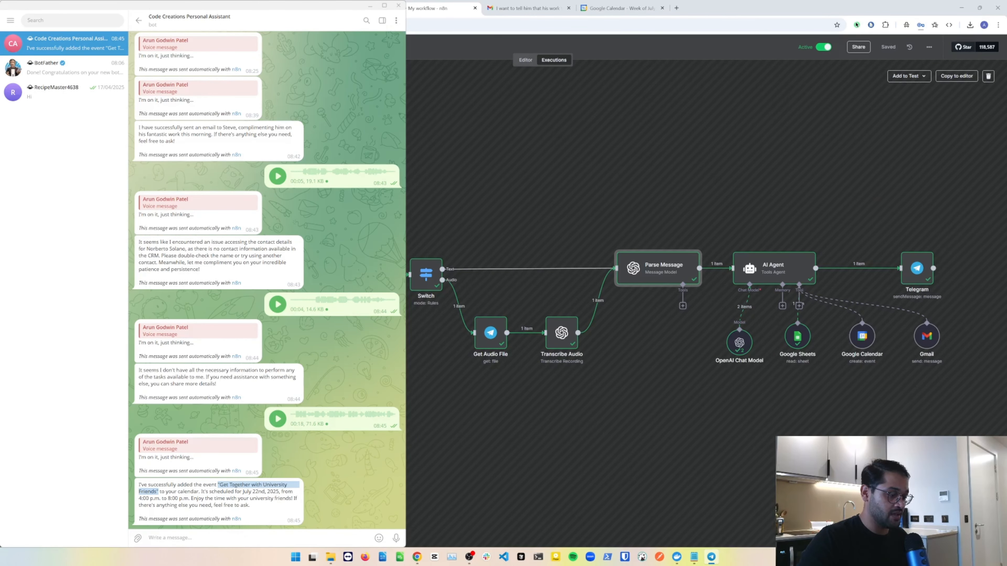
{"action": "left_click", "coordinate": [494, 445]}
{"action": "left_click", "coordinate": [119, 115]}
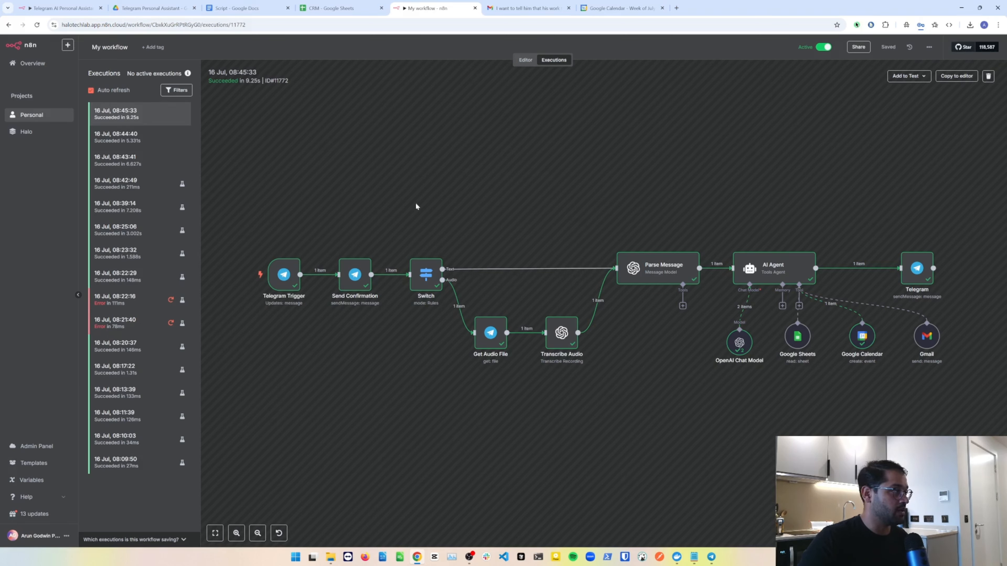
Check the title and description of the "Get Together with University Friends" event in Google Calendar, and return to the n8n execution
{"action": "left_click", "coordinate": [620, 8]}
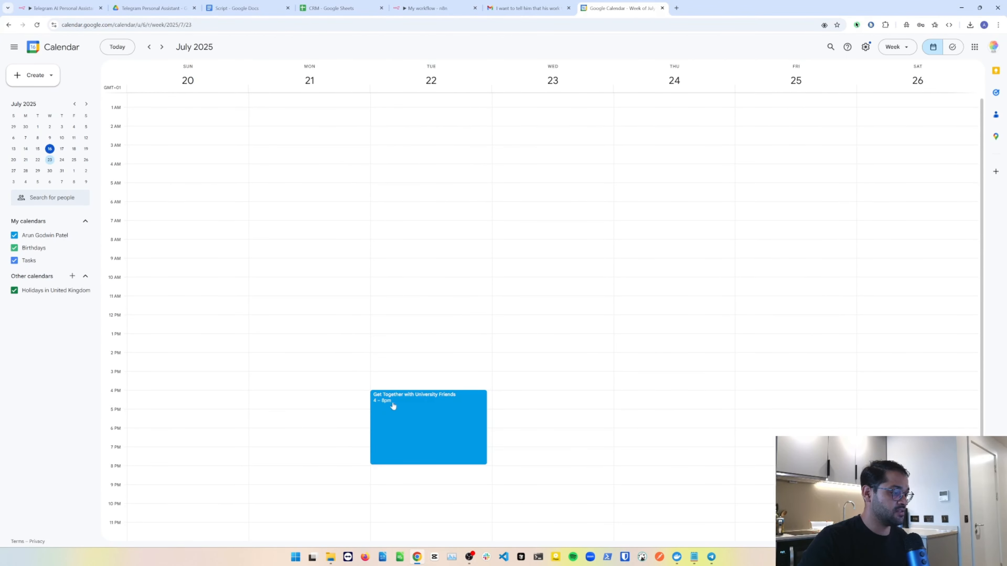
{"action": "left_click", "coordinate": [424, 413]}
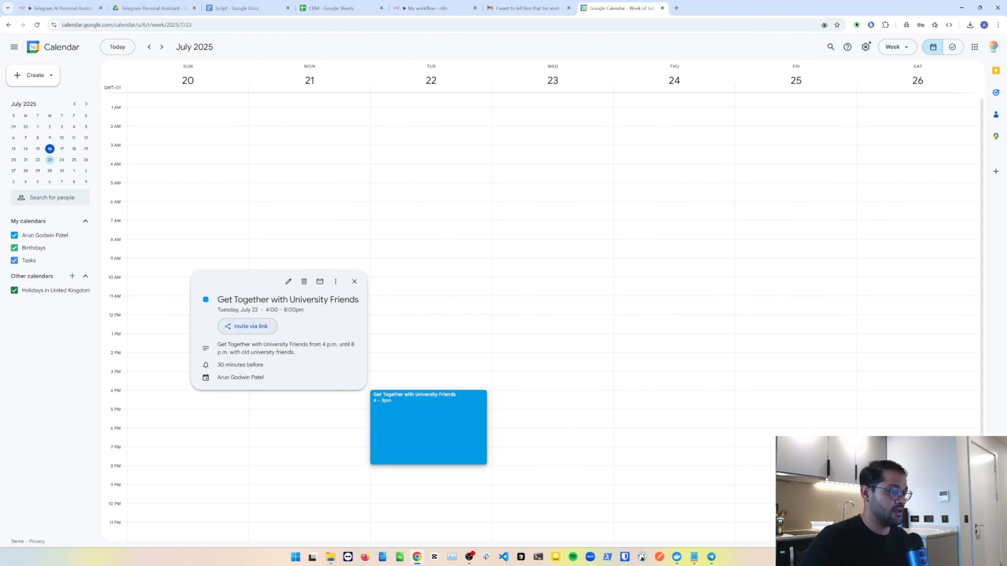
{"action": "left_click_drag", "start_coordinate": [218, 301], "coordinate": [359, 301]}
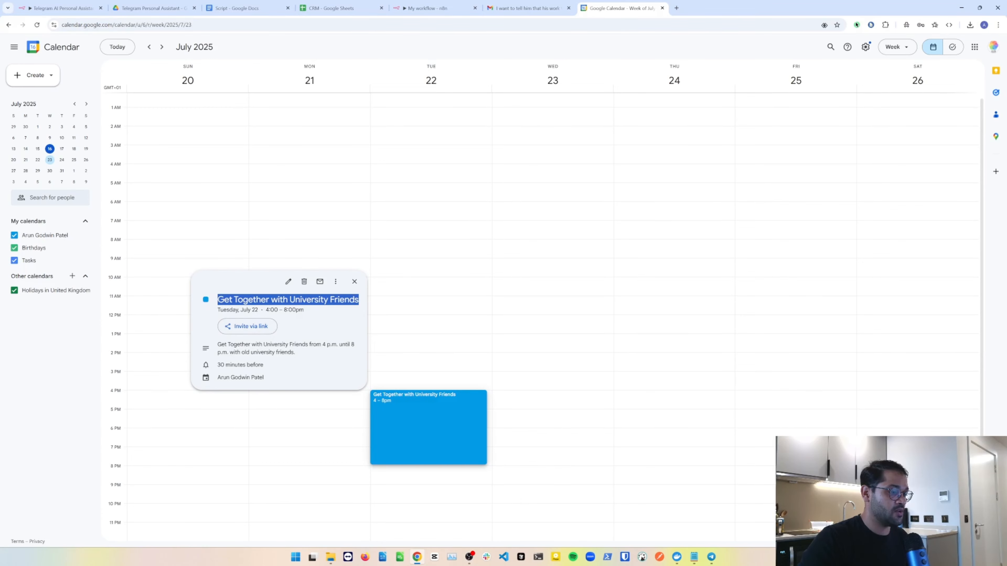
{"action": "left_click_drag", "start_coordinate": [218, 343], "coordinate": [317, 357]}
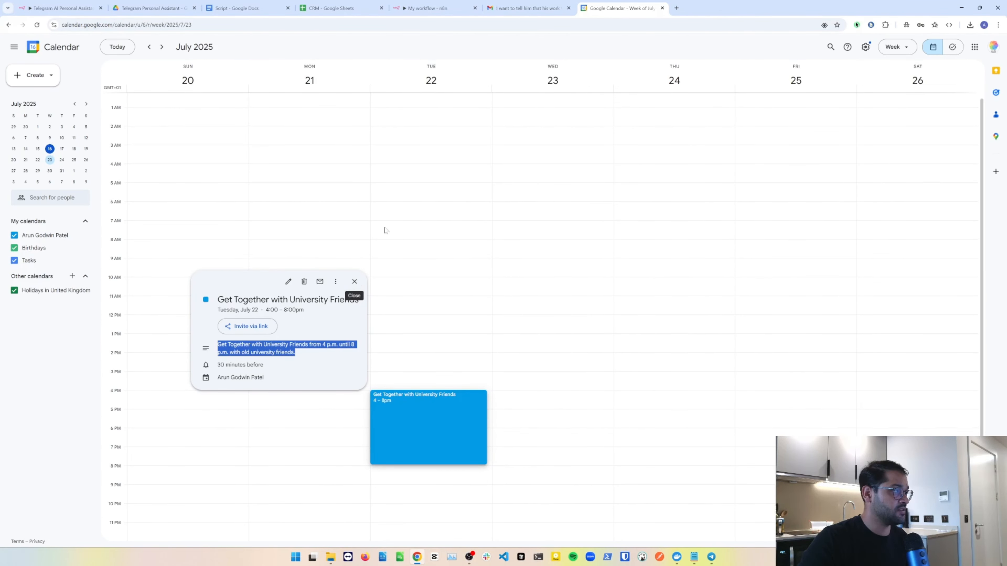
{"action": "left_click", "coordinate": [425, 8]}
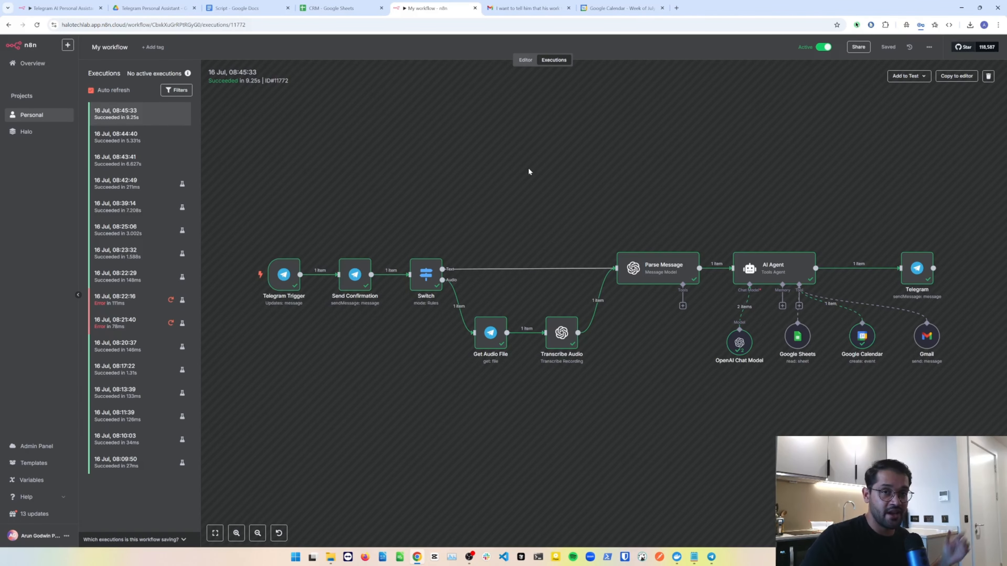